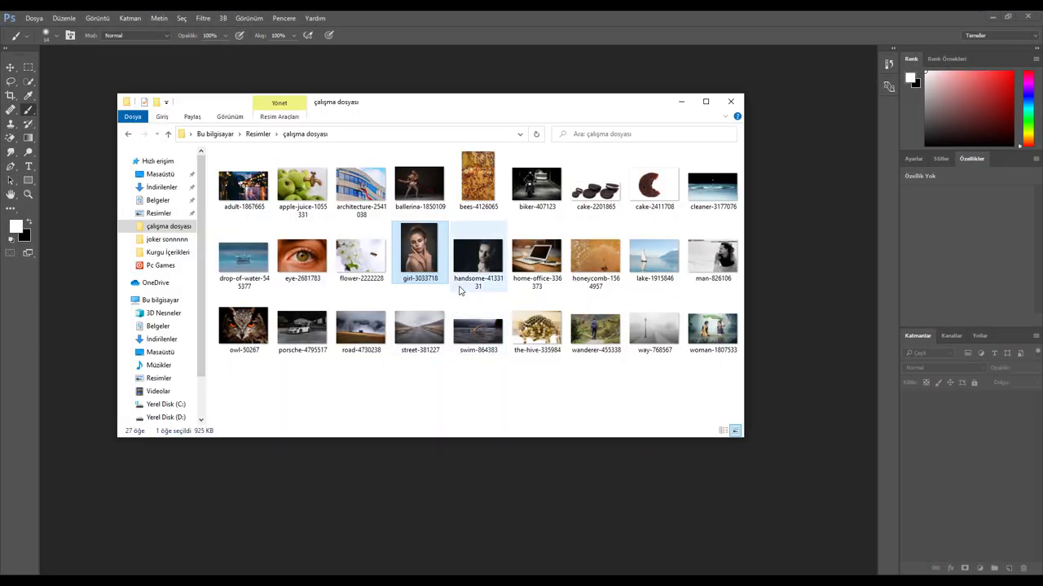
Drag girl-3033718.jpg from the çalışma dosyası folder into Photoshop to open it.
{"action": "left_click_drag", "start_coordinate": [419, 248], "coordinate": [521, 487]}
{"action": "left_click_drag", "start_coordinate": [998, 409], "coordinate": [1009, 569]}
Add a Hue/Saturation layer at Hue -22, Saturation -9, Lightness -7, and select its mask.
{"action": "left_click", "coordinate": [986, 568]}
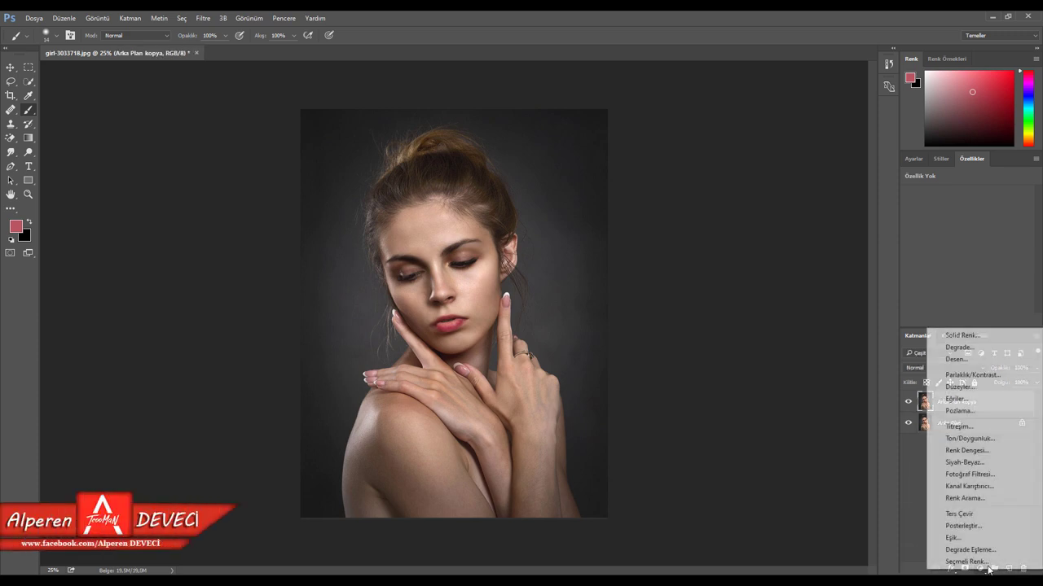
{"action": "left_click", "coordinate": [999, 438]}
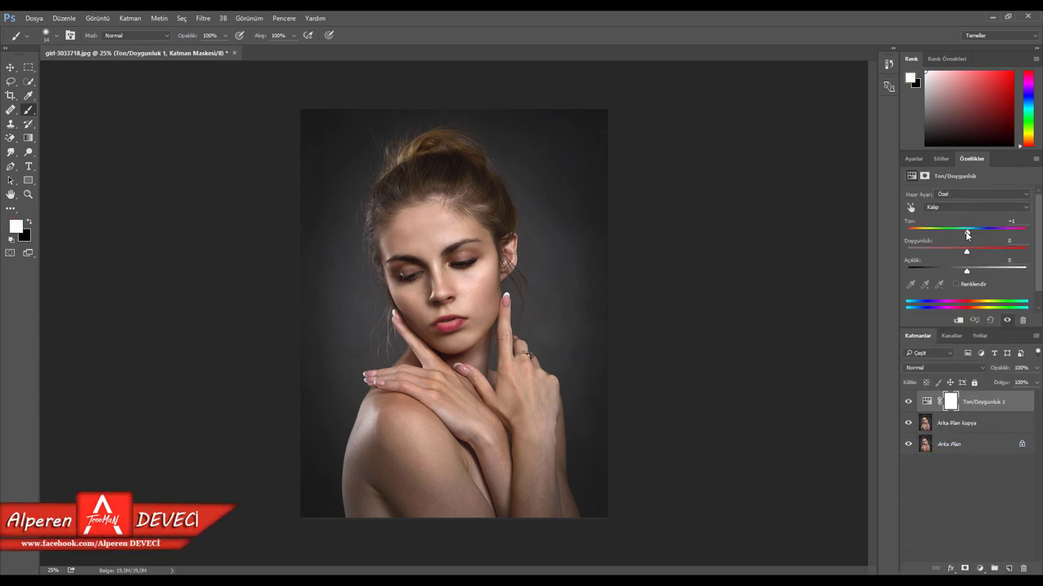
{"action": "mouse_move", "coordinate": [961, 234]}
{"action": "left_mouse_down"}
{"action": "mouse_move", "coordinate": [922, 233]}
{"action": "mouse_move", "coordinate": [957, 255]}
{"action": "left_mouse_up"}
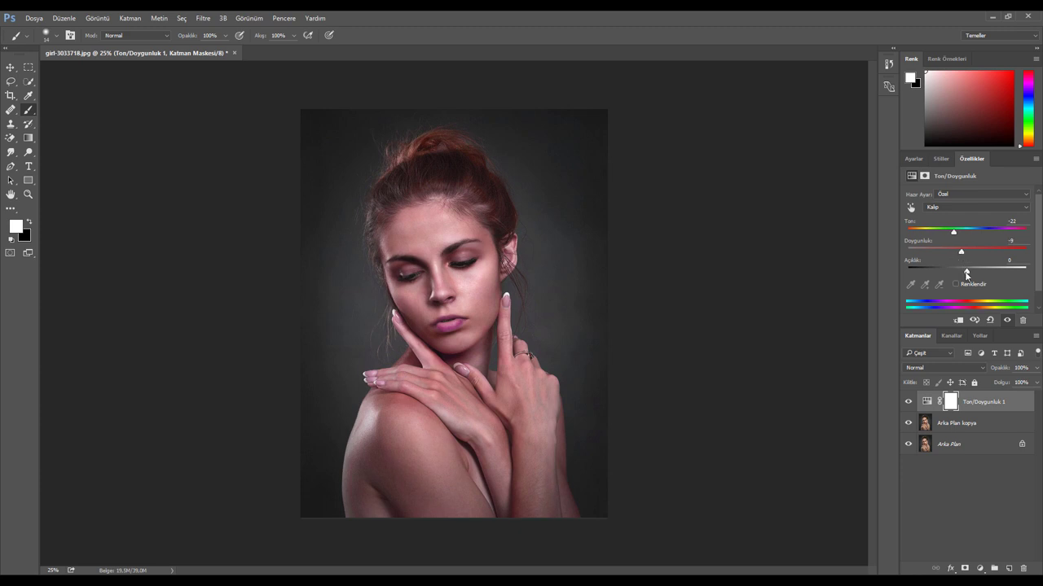
{"action": "left_click_drag", "start_coordinate": [967, 274], "coordinate": [957, 274]}
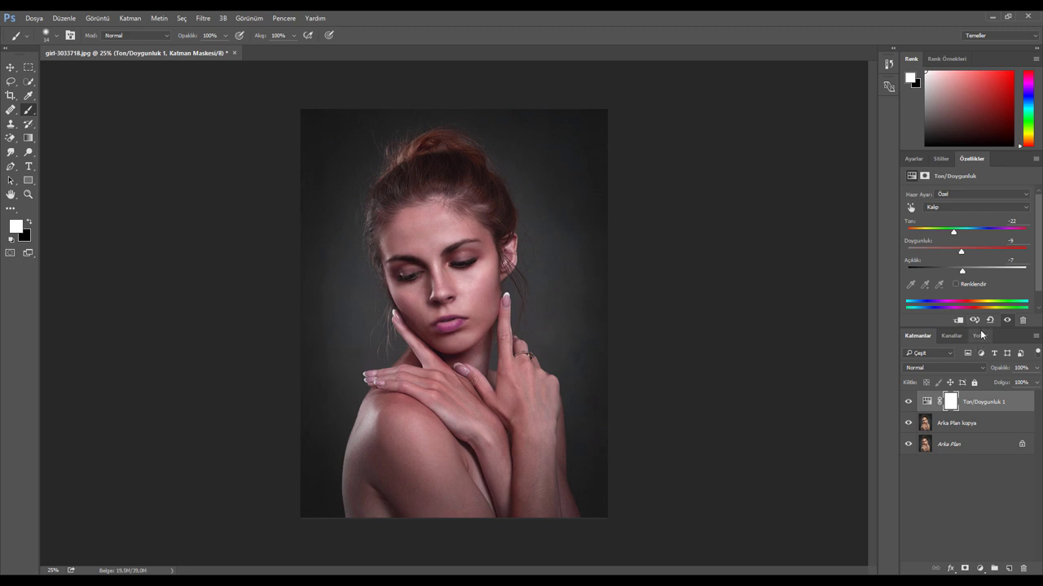
{"action": "left_click", "coordinate": [942, 402]}
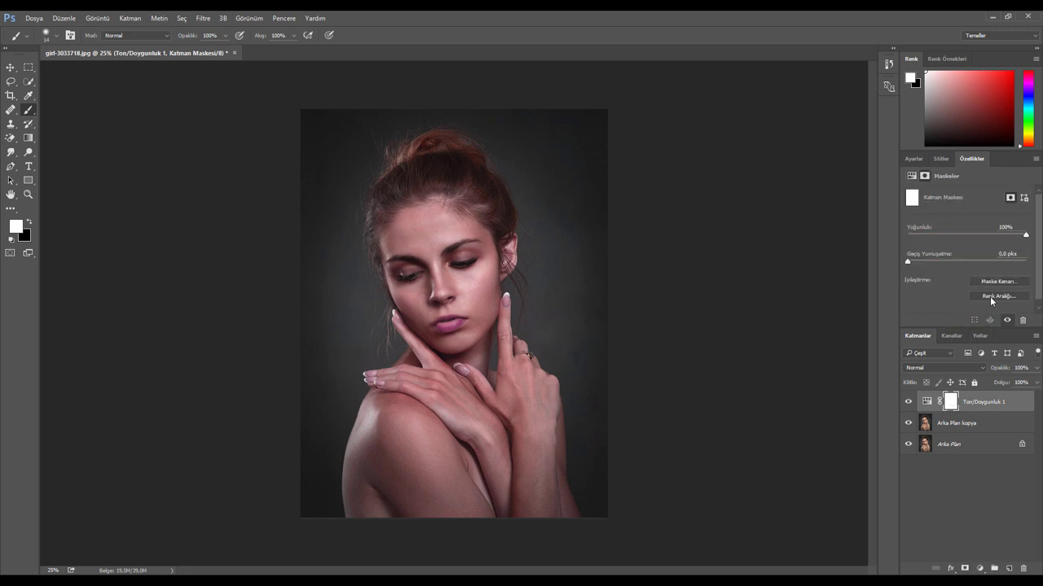
Invert the Hue/Saturation mask to black, zoom into the eyes, and enlarge the brush to about 120 px.
{"action": "left_click_drag", "start_coordinate": [936, 330], "coordinate": [937, 335]}
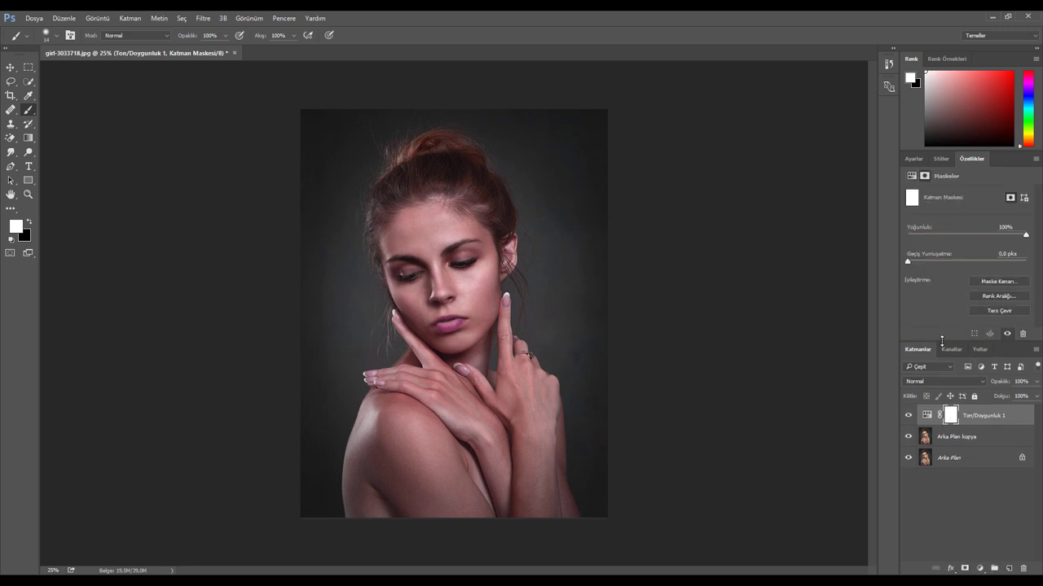
{"action": "key", "text": "ctrl+i"}
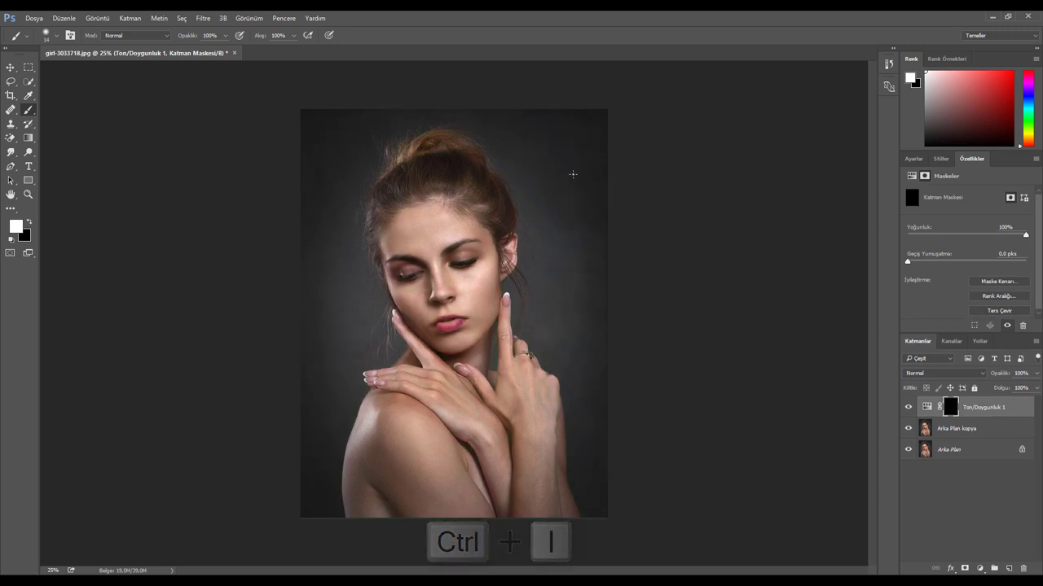
{"action": "key", "text": "ctrl+plus"}
{"action": "scroll", "coordinate": [456, 236], "scroll_direction": "up", "scroll_amount": 5}
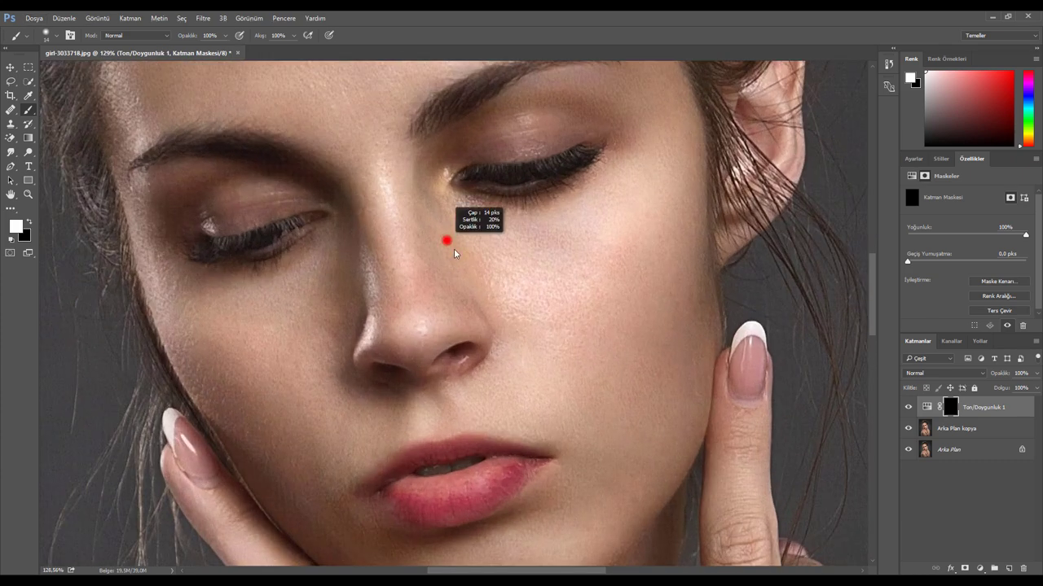
{"action": "left_click_drag", "start_coordinate": [454, 253], "coordinate": [549, 269]}
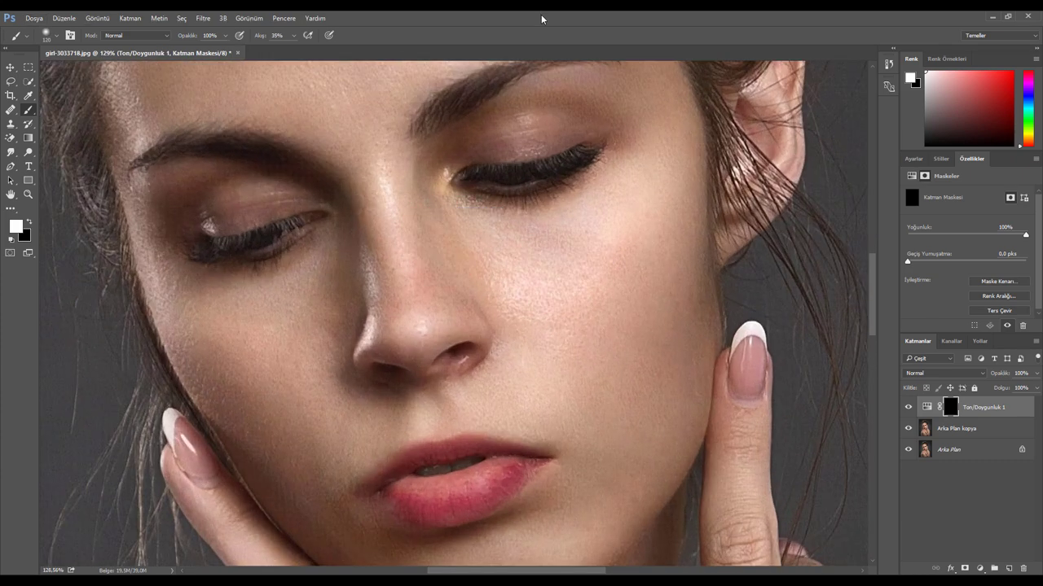
{"action": "scroll", "coordinate": [497, 252], "scroll_direction": "up", "scroll_amount": 2}
{"action": "left_click_drag", "start_coordinate": [521, 236], "coordinate": [489, 239]}
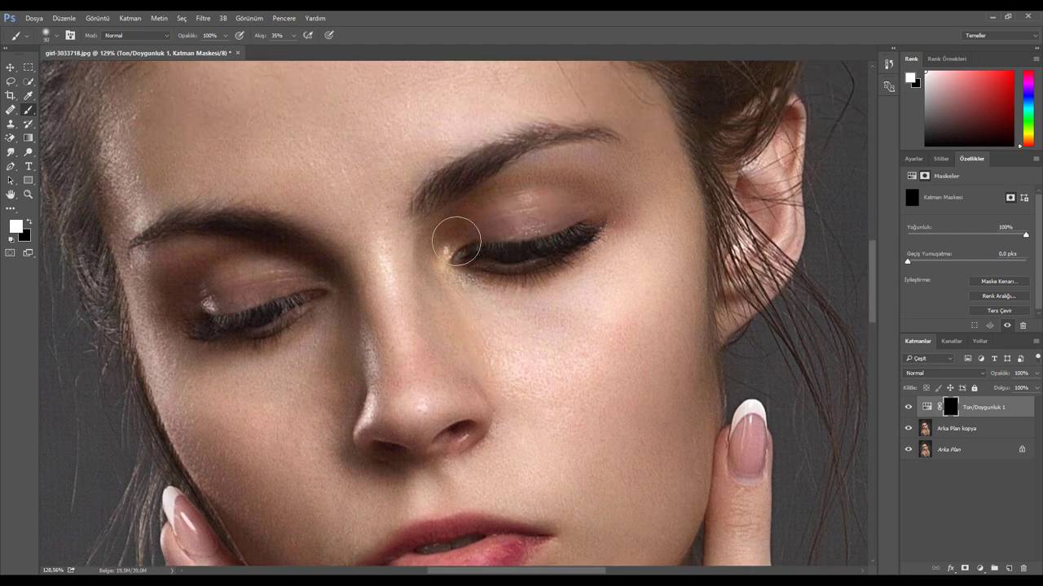
Paint white on the mask over both upper eyelids, touching up the edges with black.
{"action": "mouse_move", "coordinate": [465, 221]}
{"action": "left_mouse_down"}
{"action": "mouse_move", "coordinate": [569, 214]}
{"action": "mouse_move", "coordinate": [465, 236]}
{"action": "left_mouse_up"}
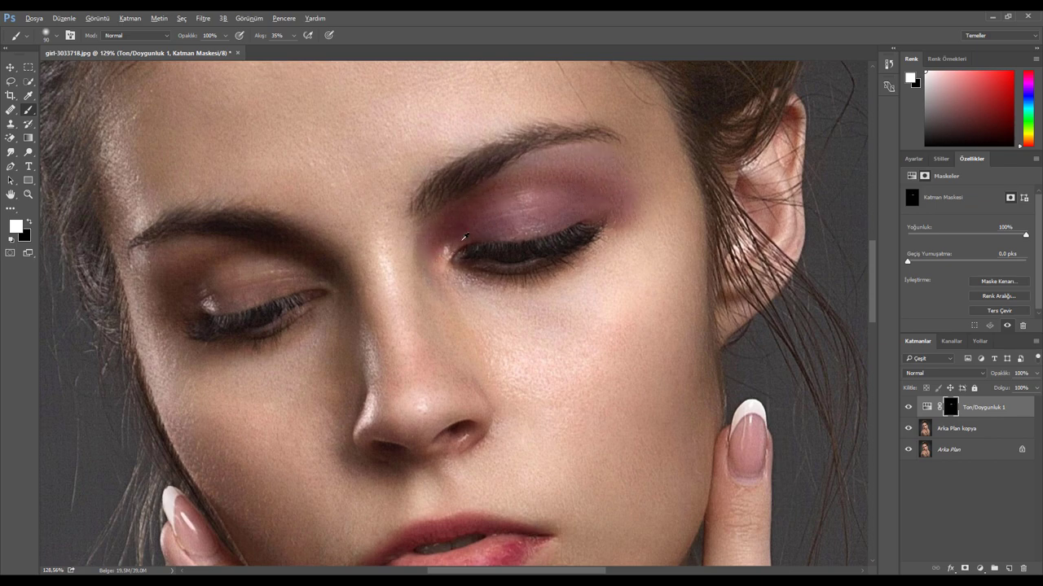
{"action": "scroll", "coordinate": [465, 237], "scroll_direction": "down", "scroll_amount": 3}
{"action": "scroll", "coordinate": [273, 184], "scroll_direction": "up", "scroll_amount": 2}
{"action": "scroll", "coordinate": [273, 183], "scroll_direction": "up", "scroll_amount": 2}
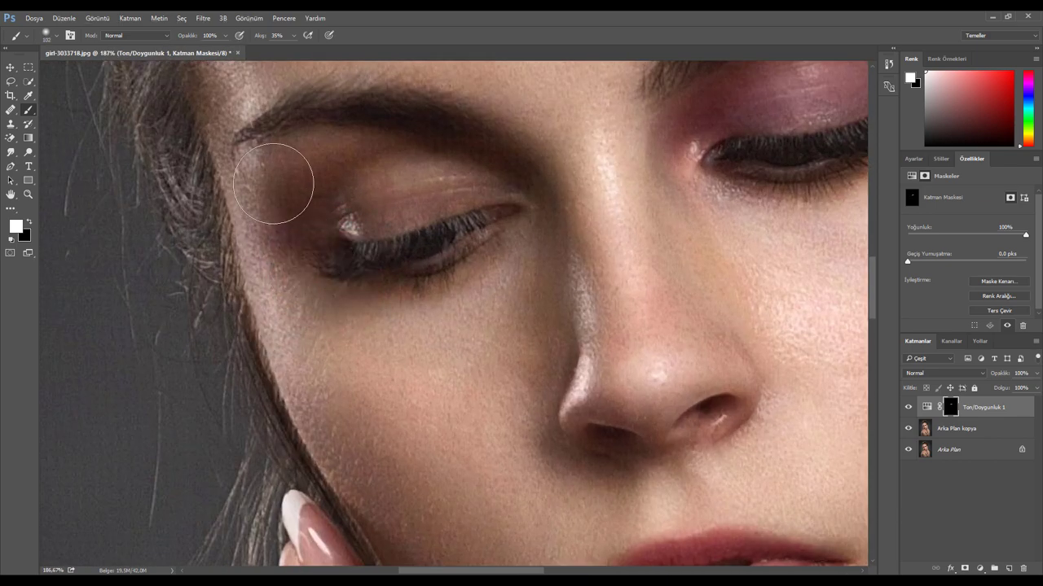
{"action": "mouse_move", "coordinate": [273, 183]}
{"action": "left_mouse_down"}
{"action": "mouse_move", "coordinate": [465, 186]}
{"action": "mouse_move", "coordinate": [290, 151]}
{"action": "left_mouse_up"}
{"action": "key", "text": "x"}
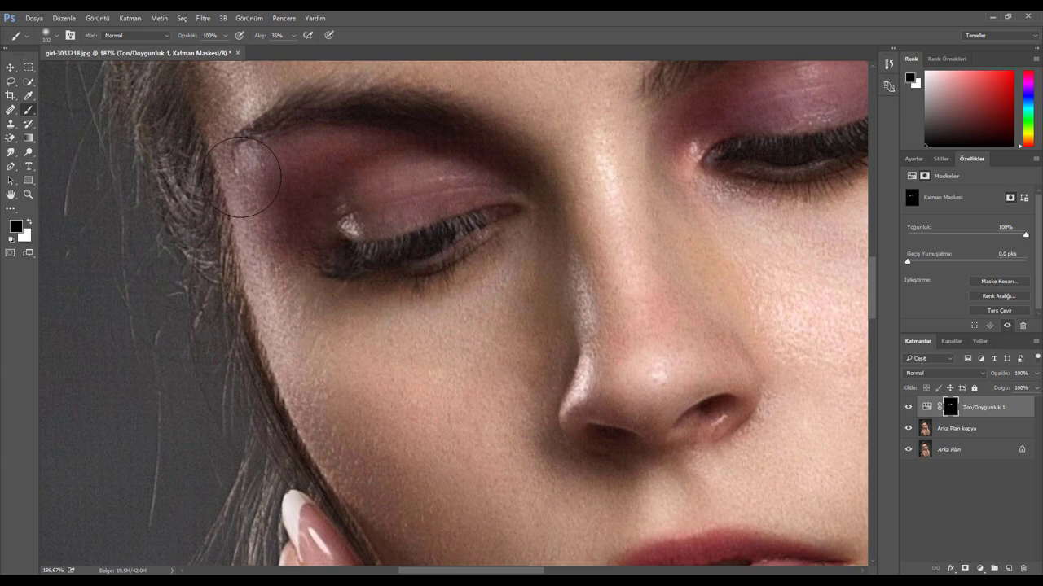
{"action": "key", "text": "x"}
{"action": "scroll", "coordinate": [383, 221], "scroll_direction": "down", "scroll_amount": 3}
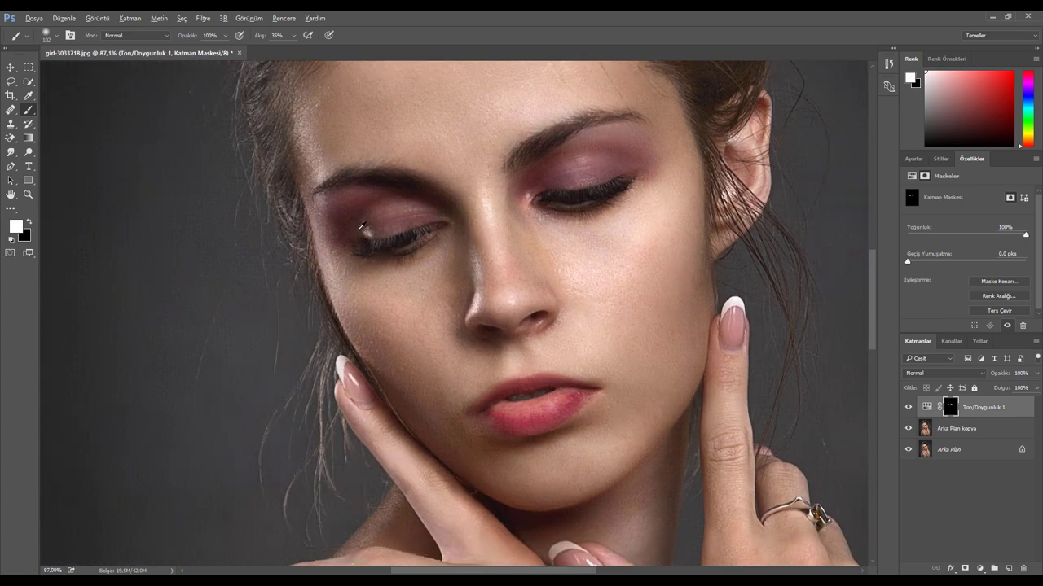
{"action": "scroll", "coordinate": [363, 226], "scroll_direction": "down", "scroll_amount": 2}
{"action": "scroll", "coordinate": [431, 275], "scroll_direction": "up", "scroll_amount": 2}
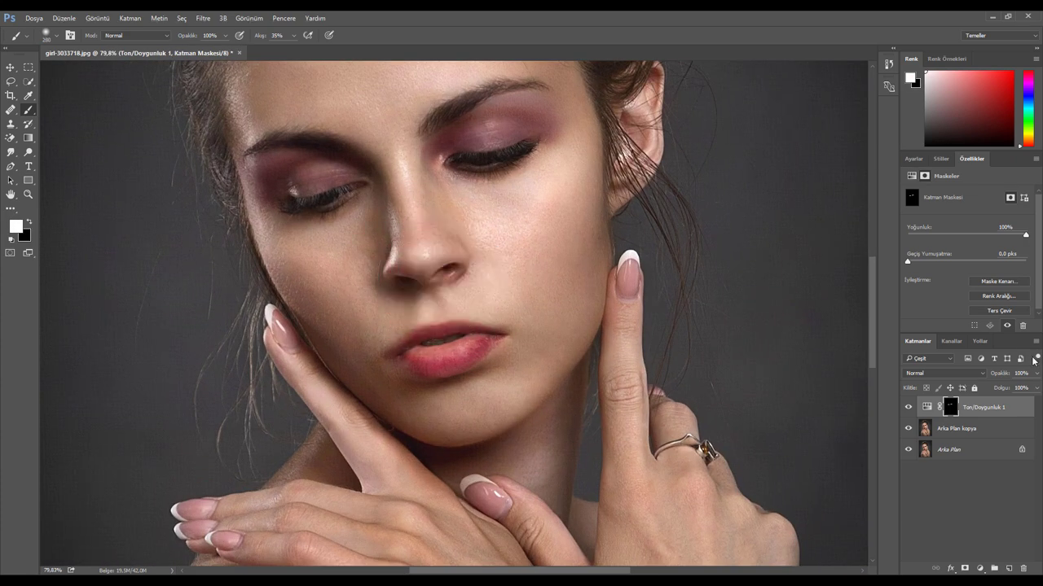
Lower the Hue/Saturation eyeshadow layer's opacity to 67%.
{"action": "left_click", "coordinate": [1038, 359]}
{"action": "left_click", "coordinate": [991, 410]}
{"action": "left_click", "coordinate": [1037, 374]}
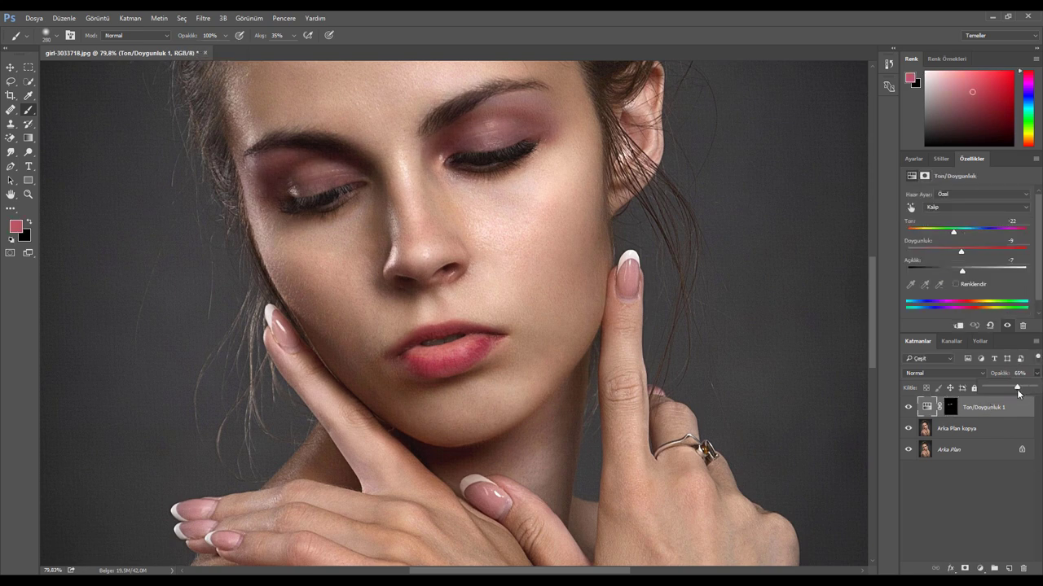
{"action": "scroll", "coordinate": [139, 340], "scroll_direction": "down", "scroll_amount": 3}
{"action": "scroll", "coordinate": [372, 263], "scroll_direction": "down", "scroll_amount": 2}
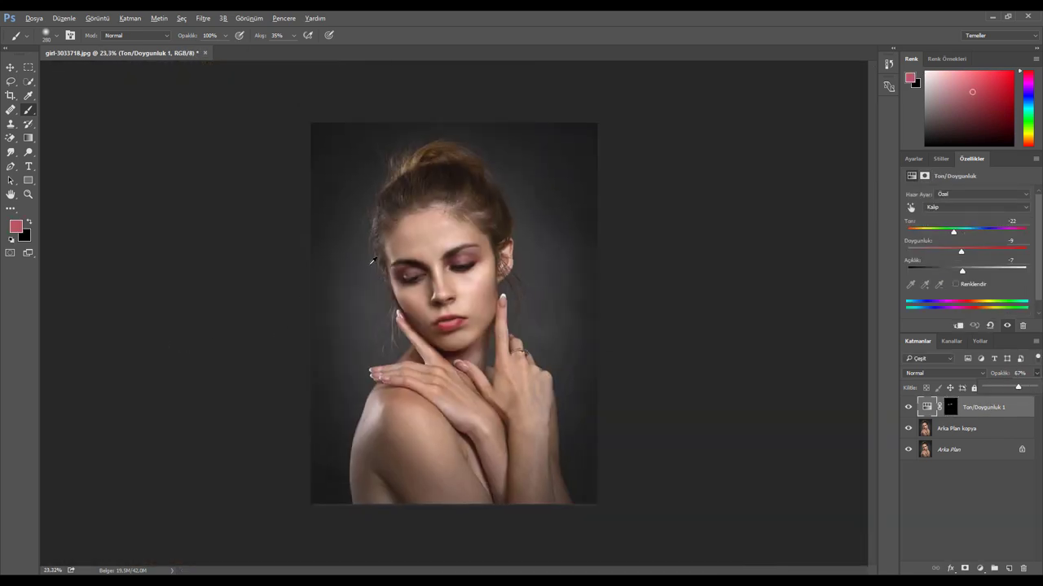
{"action": "scroll", "coordinate": [374, 261], "scroll_direction": "up", "scroll_amount": 3}
{"action": "left_click", "coordinate": [11, 69]}
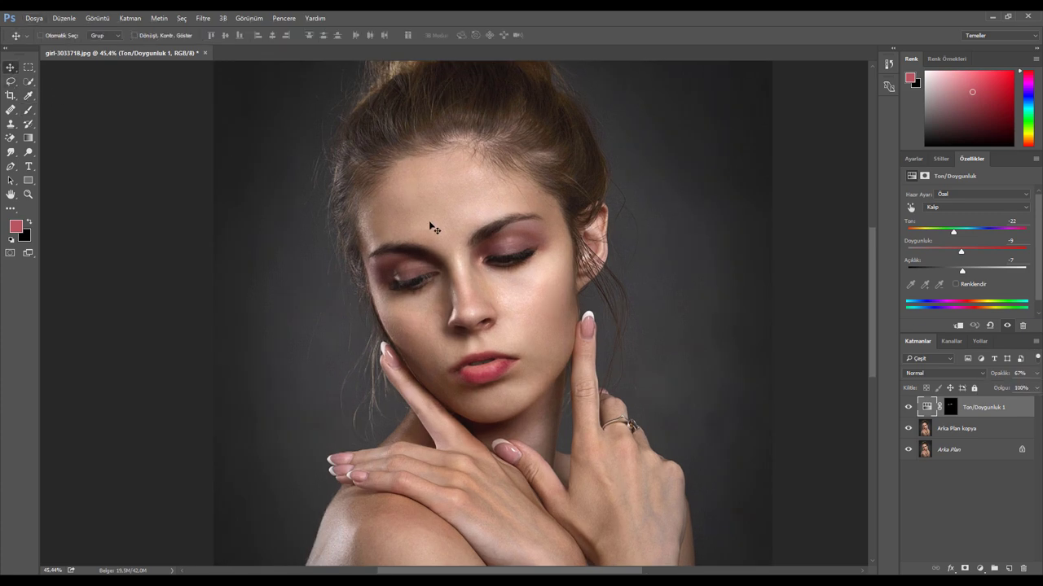
{"action": "scroll", "coordinate": [467, 423], "scroll_direction": "down", "scroll_amount": 2}
{"action": "scroll", "coordinate": [470, 378], "scroll_direction": "up", "scroll_amount": 3}
{"action": "scroll", "coordinate": [472, 333], "scroll_direction": "up", "scroll_amount": 1}
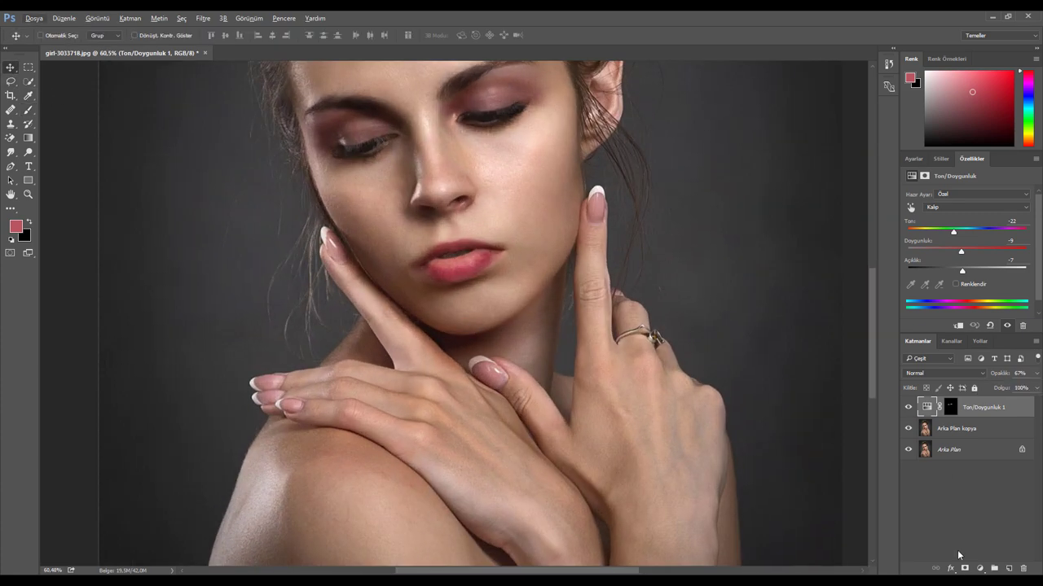
Hide the eyeshadow layer, select Arka Plan kopya, and add a warming Photo Filter layer.
{"action": "left_click", "coordinate": [980, 570]}
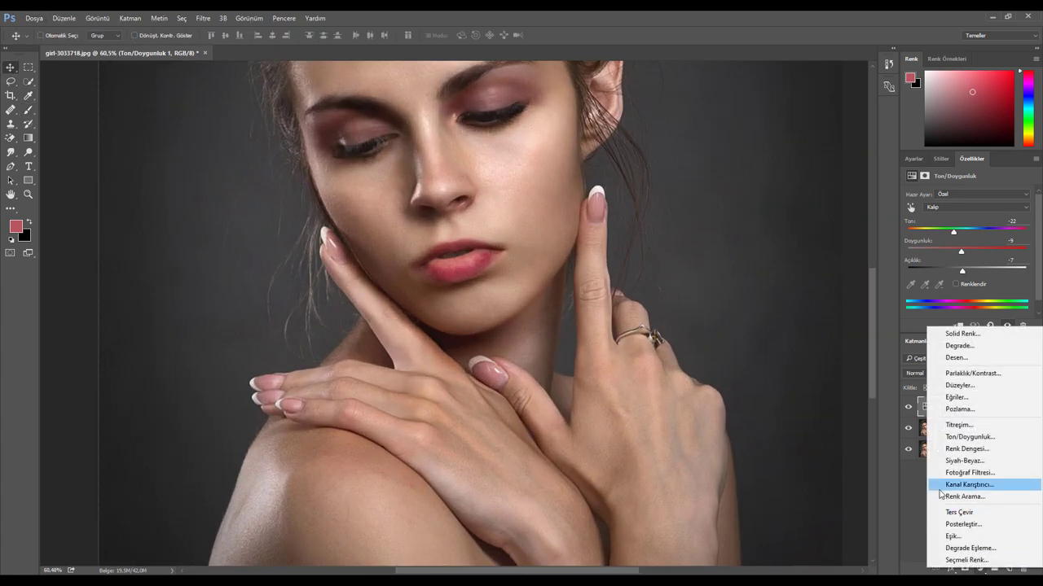
{"action": "left_click", "coordinate": [909, 407]}
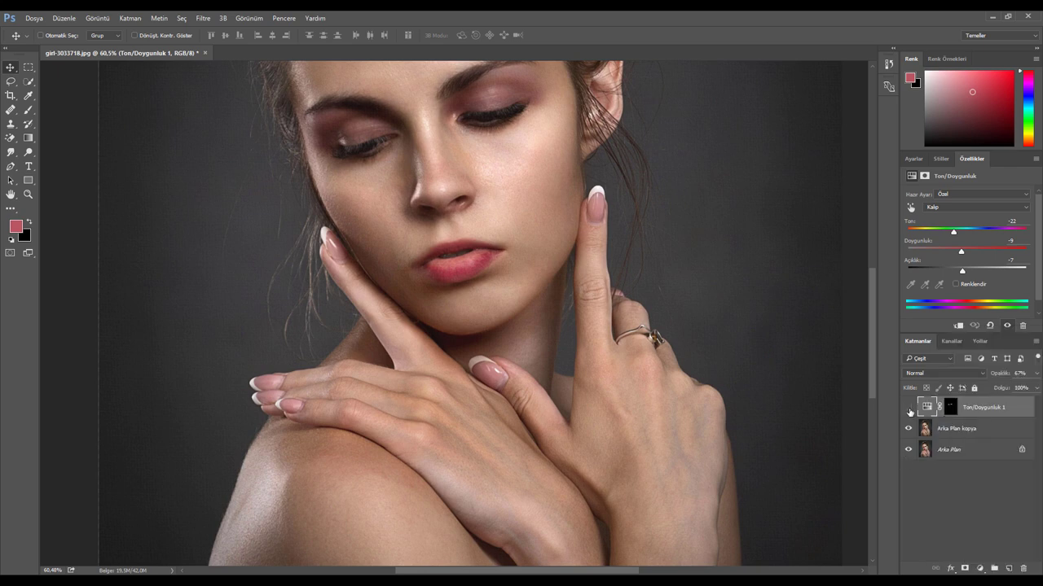
{"action": "left_click", "coordinate": [909, 407]}
{"action": "left_click", "coordinate": [969, 429]}
{"action": "left_click", "coordinate": [982, 569]}
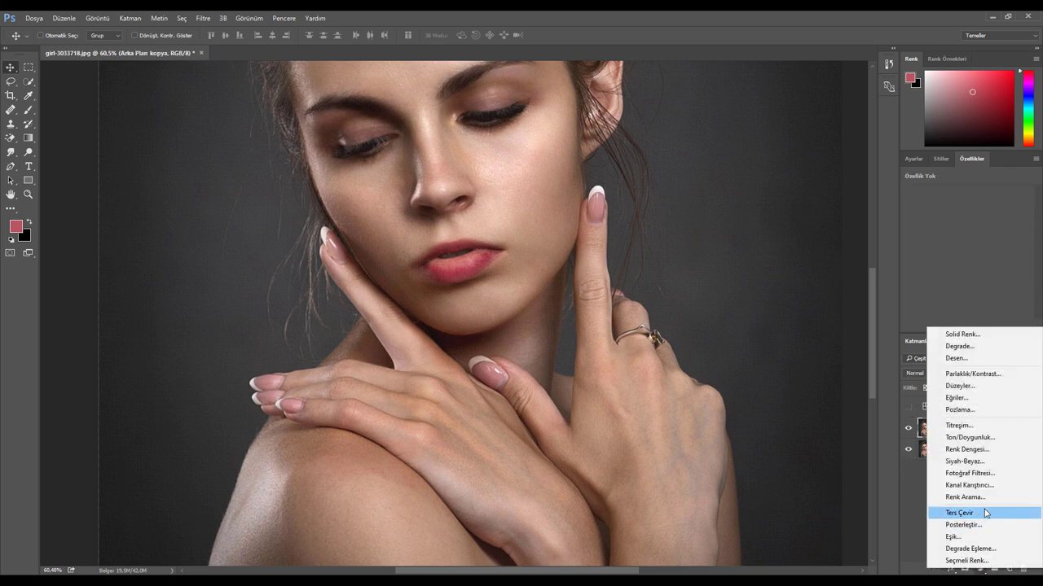
{"action": "left_click", "coordinate": [992, 472]}
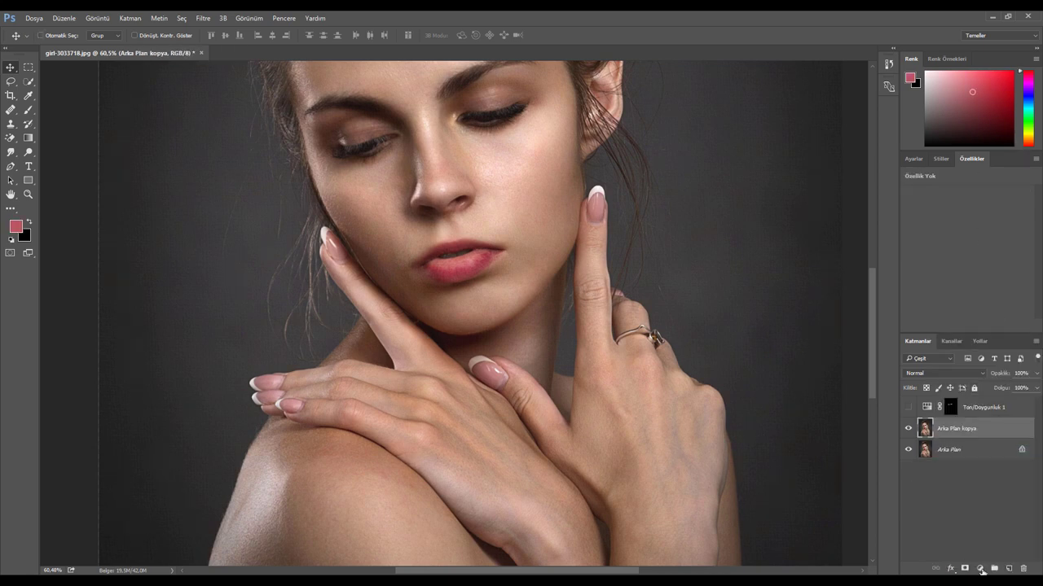
{"action": "left_click", "coordinate": [980, 568]}
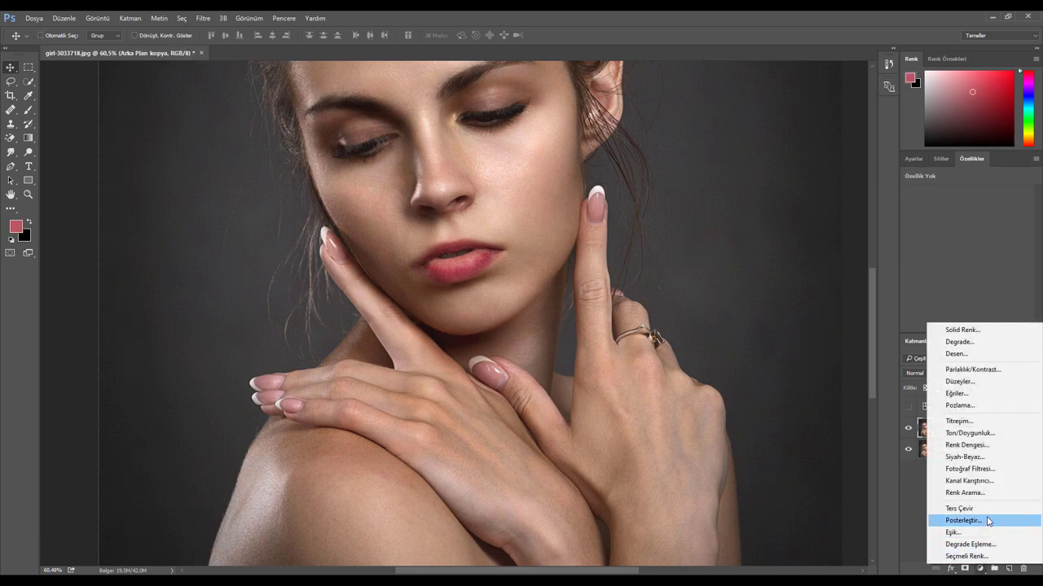
Add a Black & White adjustment layer and pull Reds down to darken the skin.
{"action": "left_click", "coordinate": [984, 456]}
{"action": "scroll", "coordinate": [421, 144], "scroll_direction": "up", "scroll_amount": 2}
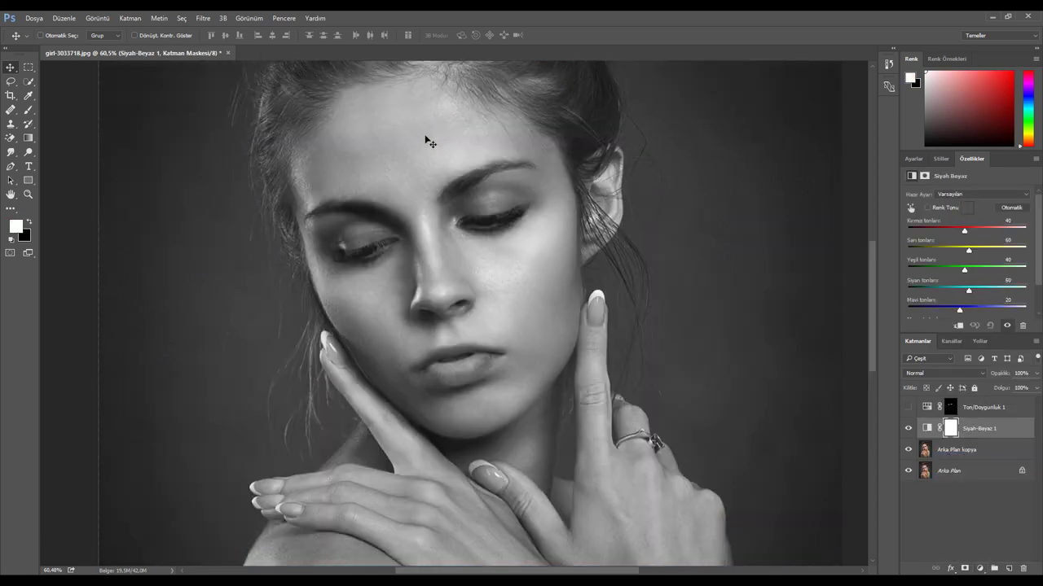
{"action": "scroll", "coordinate": [421, 144], "scroll_direction": "up", "scroll_amount": 3}
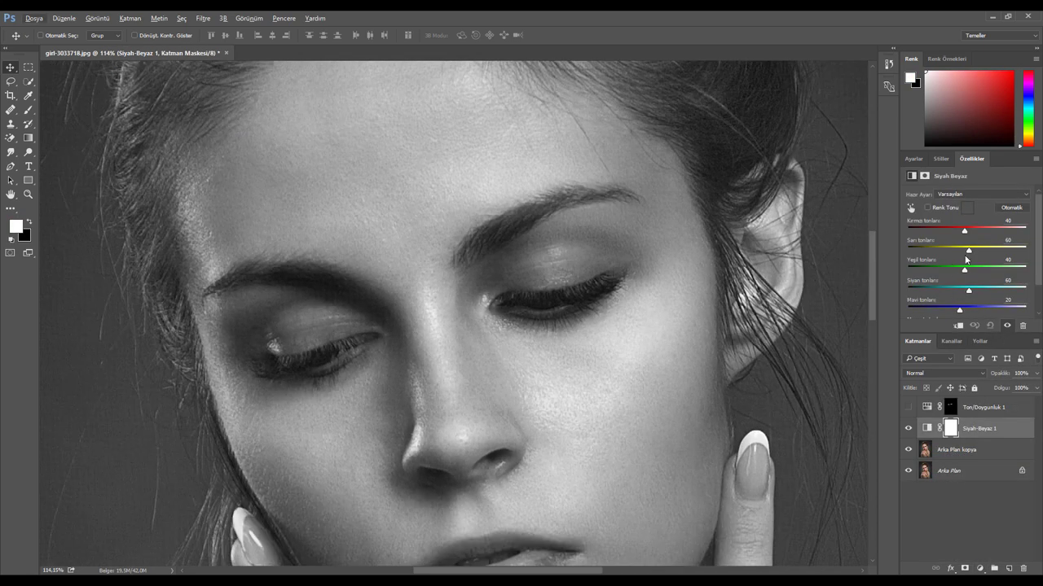
{"action": "mouse_move", "coordinate": [966, 233]}
{"action": "left_mouse_down"}
{"action": "mouse_move", "coordinate": [945, 234]}
{"action": "mouse_move", "coordinate": [1025, 250]}
{"action": "mouse_move", "coordinate": [1028, 282]}
{"action": "left_mouse_up"}
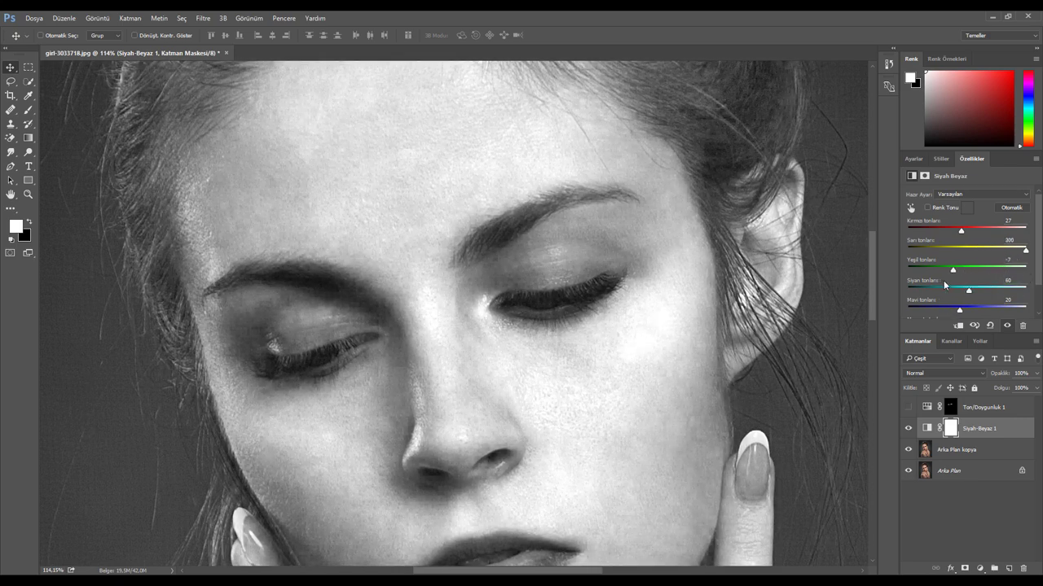
Load the red channel as a selection from the Channels panel.
{"action": "left_click", "coordinate": [951, 341]}
{"action": "left_click", "coordinate": [939, 378], "text": "ctrl"}
{"action": "left_click", "coordinate": [927, 343]}
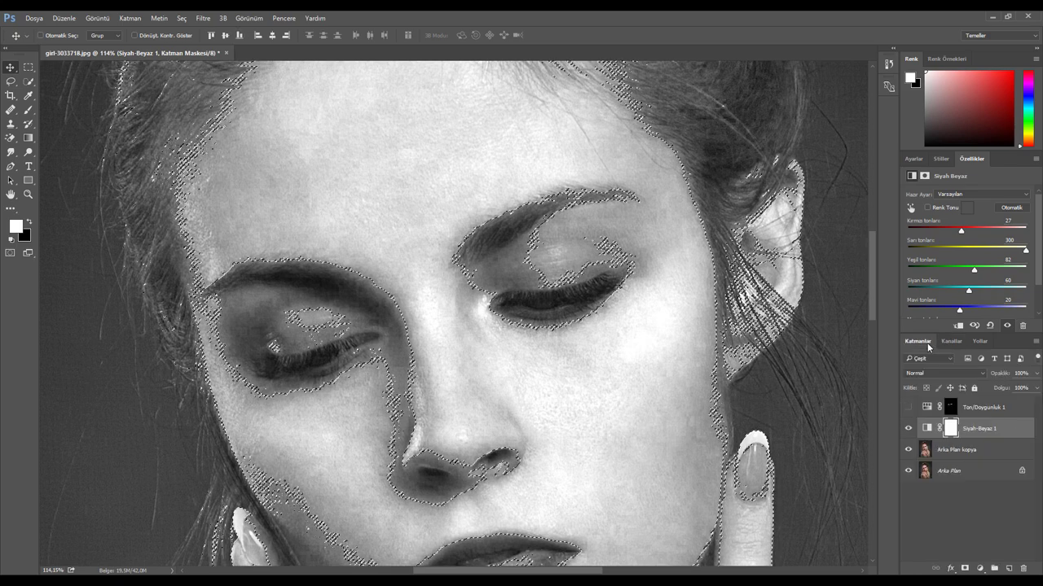
{"action": "scroll", "coordinate": [503, 389], "scroll_direction": "down", "scroll_amount": 3}
{"action": "scroll", "coordinate": [503, 389], "scroll_direction": "down", "scroll_amount": 2}
{"action": "scroll", "coordinate": [503, 389], "scroll_direction": "up", "scroll_amount": 3}
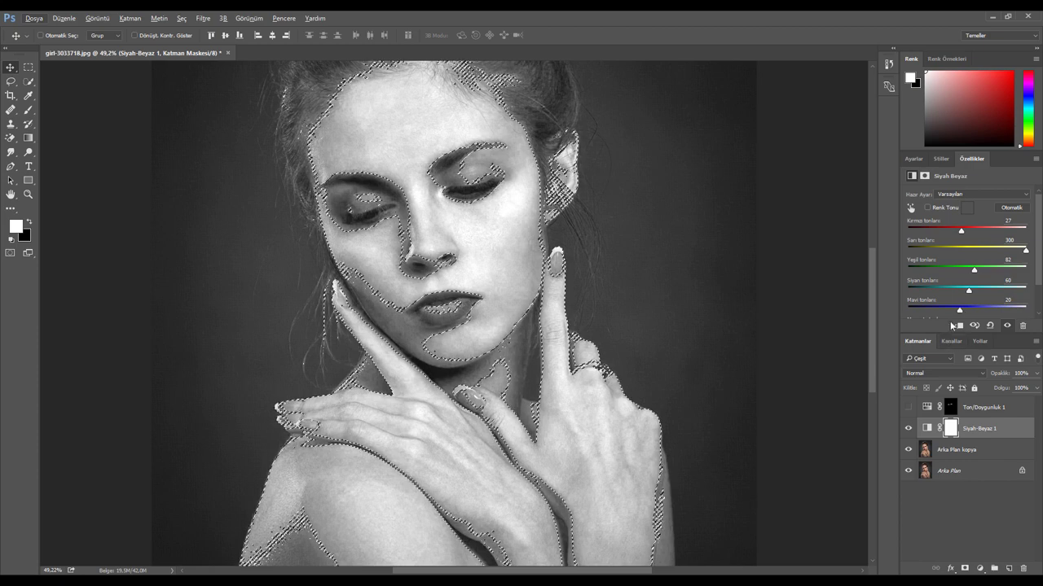
Fine-tune the Black & White sliders, ending with Reds -168 and Yellows 227.
{"action": "mouse_move", "coordinate": [1026, 249]}
{"action": "left_mouse_down"}
{"action": "mouse_move", "coordinate": [981, 257]}
{"action": "mouse_move", "coordinate": [934, 230]}
{"action": "left_mouse_up"}
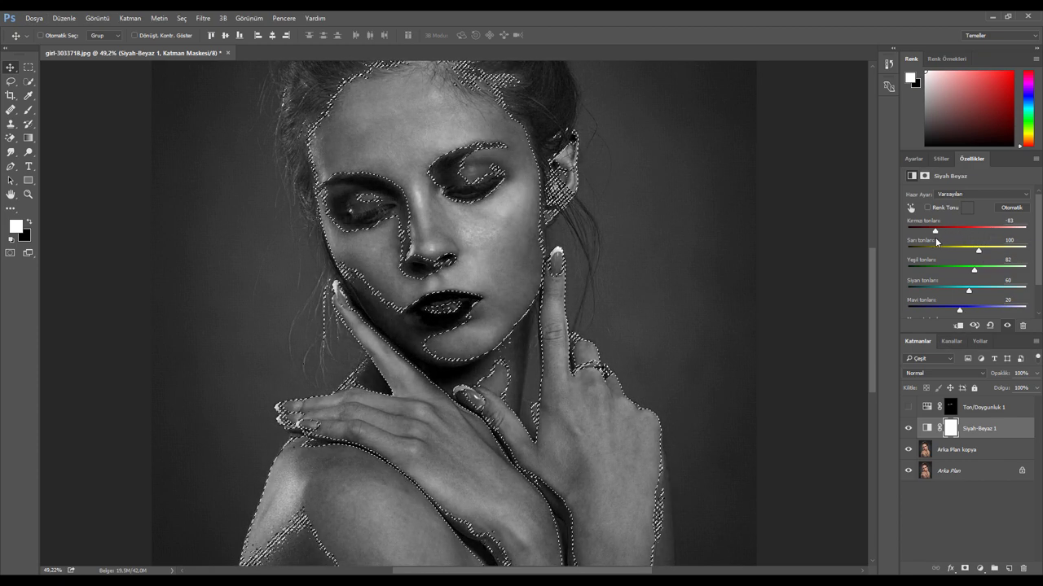
{"action": "left_click_drag", "start_coordinate": [984, 253], "coordinate": [1017, 250]}
{"action": "left_click_drag", "start_coordinate": [934, 230], "coordinate": [901, 232]}
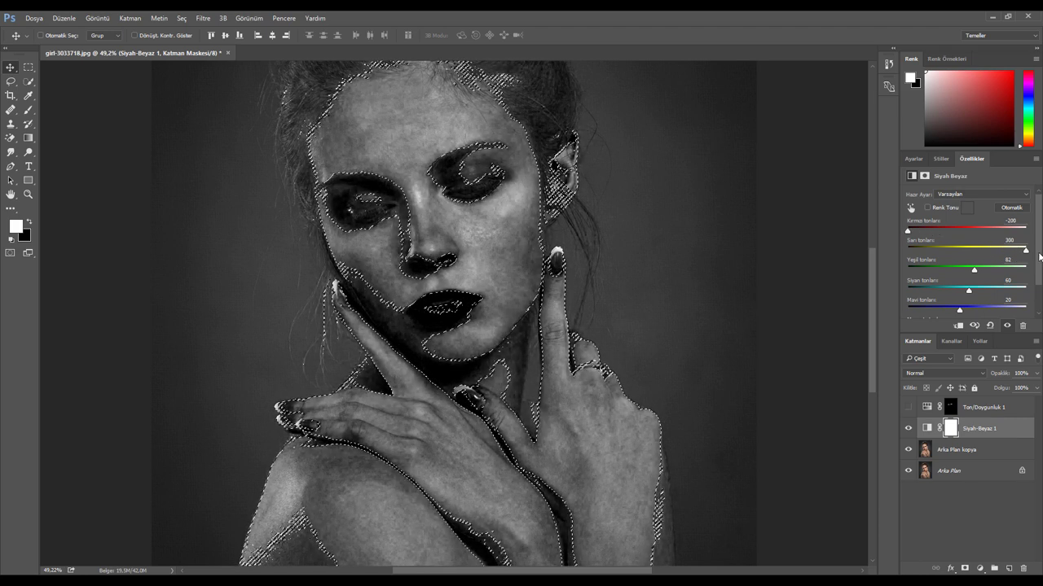
{"action": "left_click_drag", "start_coordinate": [1017, 250], "coordinate": [965, 291]}
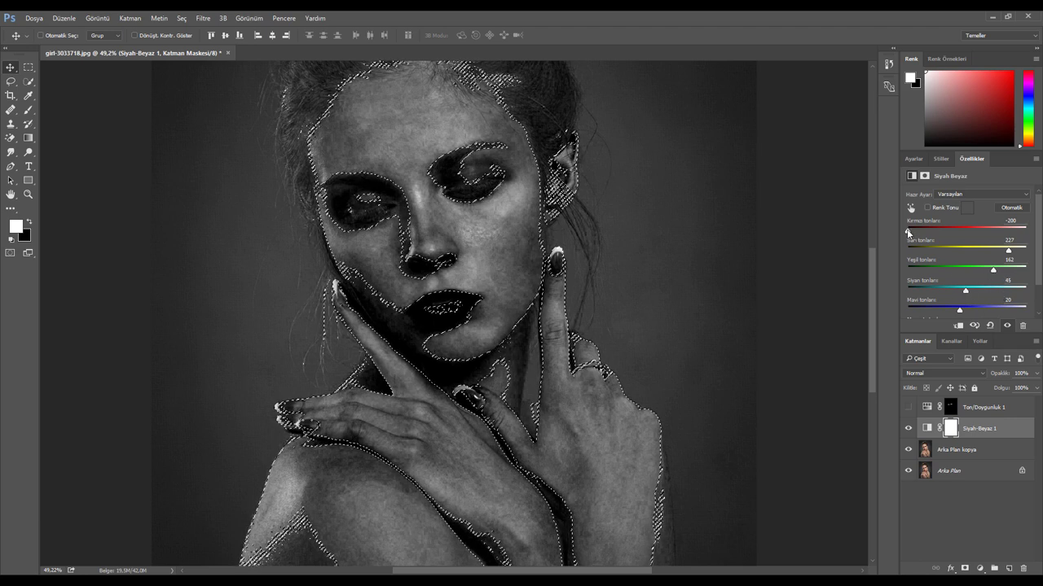
{"action": "left_click_drag", "start_coordinate": [908, 232], "coordinate": [914, 232]}
Load the RGB luminosity selection and copy it from Arka Plan kopya into Katman 1.
{"action": "left_click", "coordinate": [952, 341]}
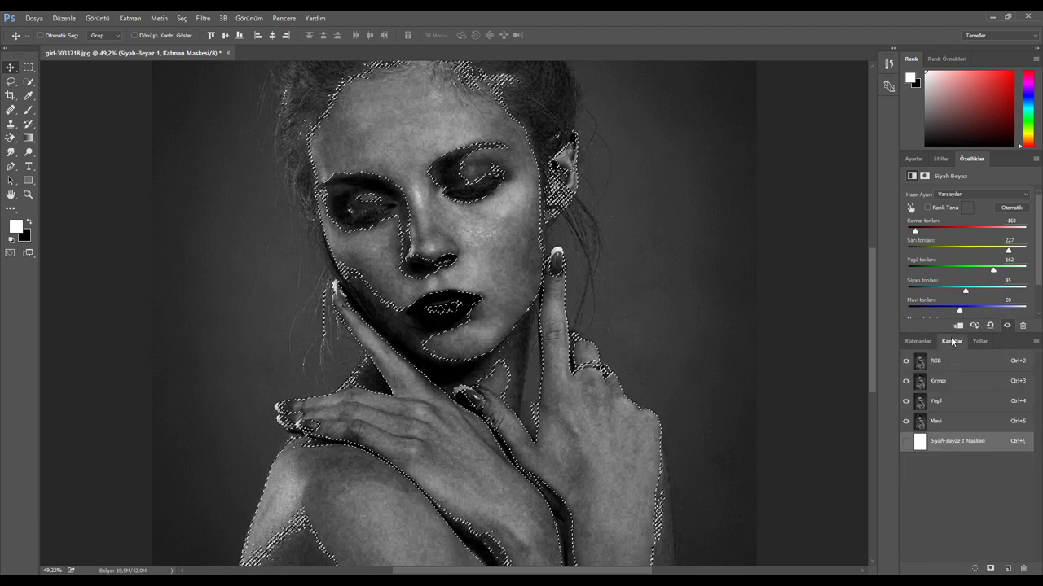
{"action": "key", "text": "ctrl+d"}
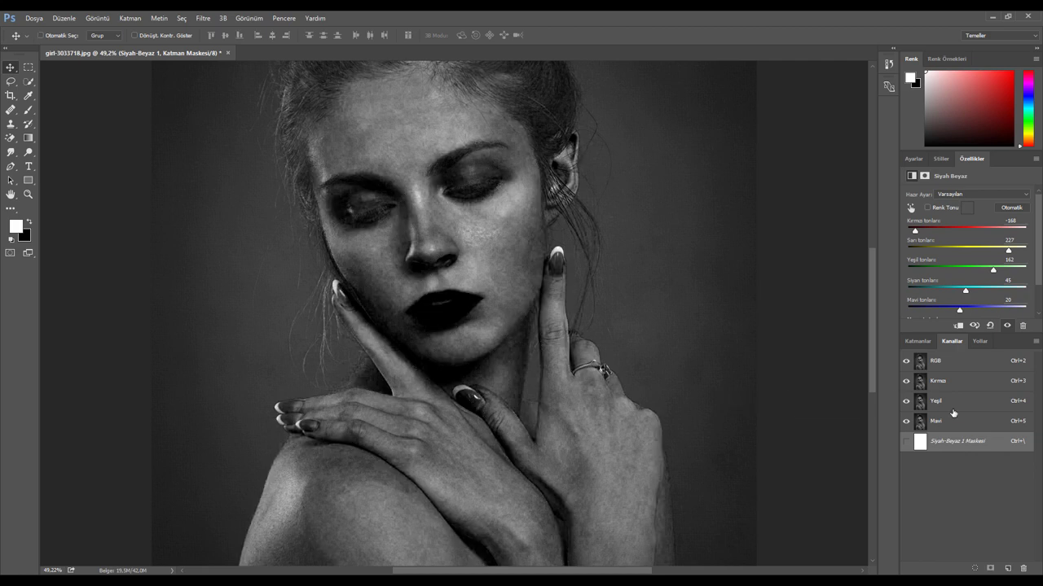
{"action": "left_click", "coordinate": [955, 368], "text": "ctrl"}
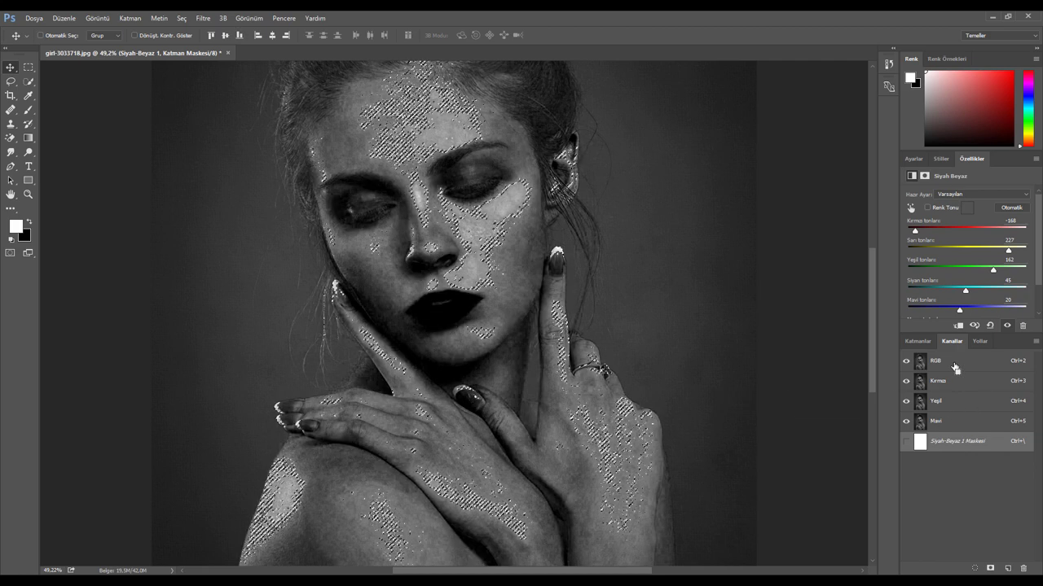
{"action": "left_click", "coordinate": [918, 341]}
{"action": "left_click", "coordinate": [975, 448]}
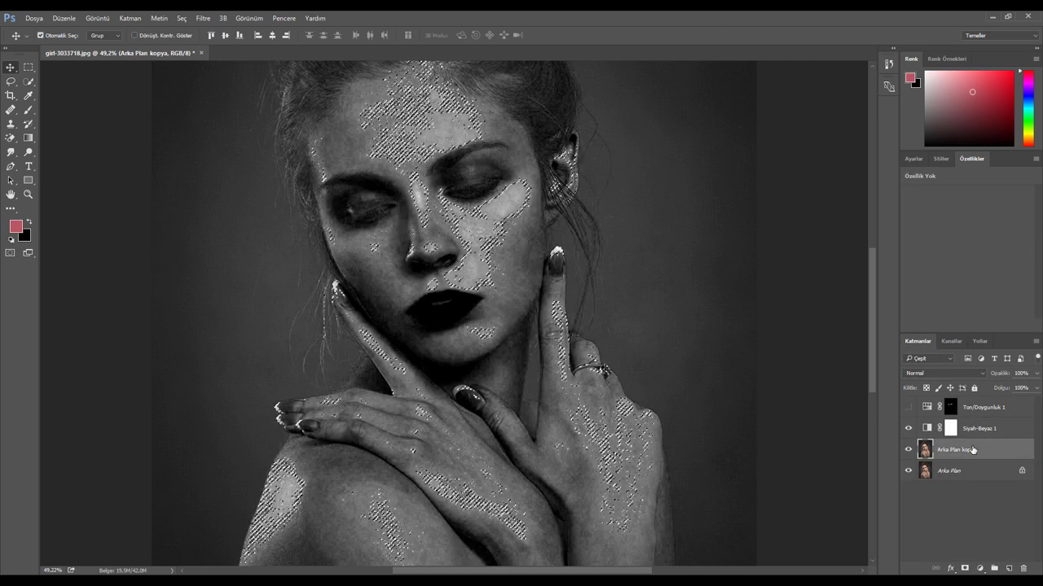
{"action": "key", "text": "ctrl+j"}
Set Black & White Reds to -88 and copy a second luminosity selection into Katman 2.
{"action": "left_click", "coordinate": [977, 429]}
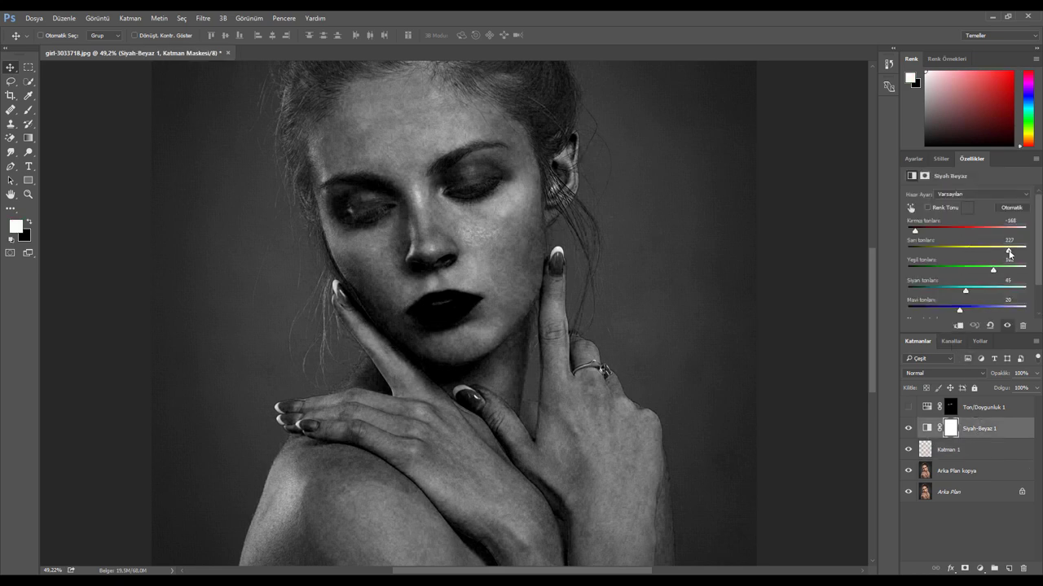
{"action": "left_click_drag", "start_coordinate": [910, 233], "coordinate": [935, 237]}
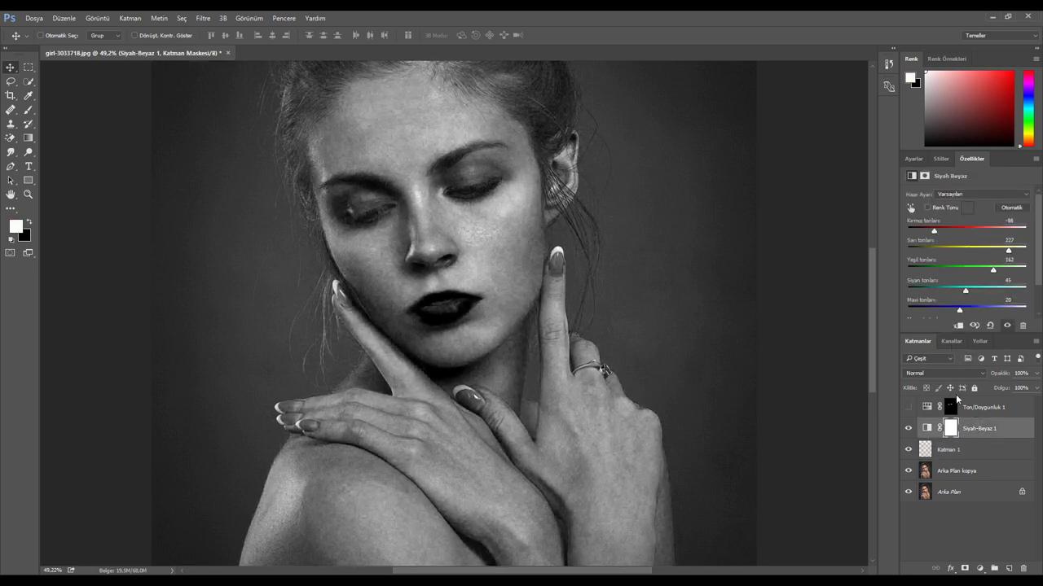
{"action": "left_click", "coordinate": [951, 341]}
{"action": "left_click", "coordinate": [946, 371], "text": "ctrl"}
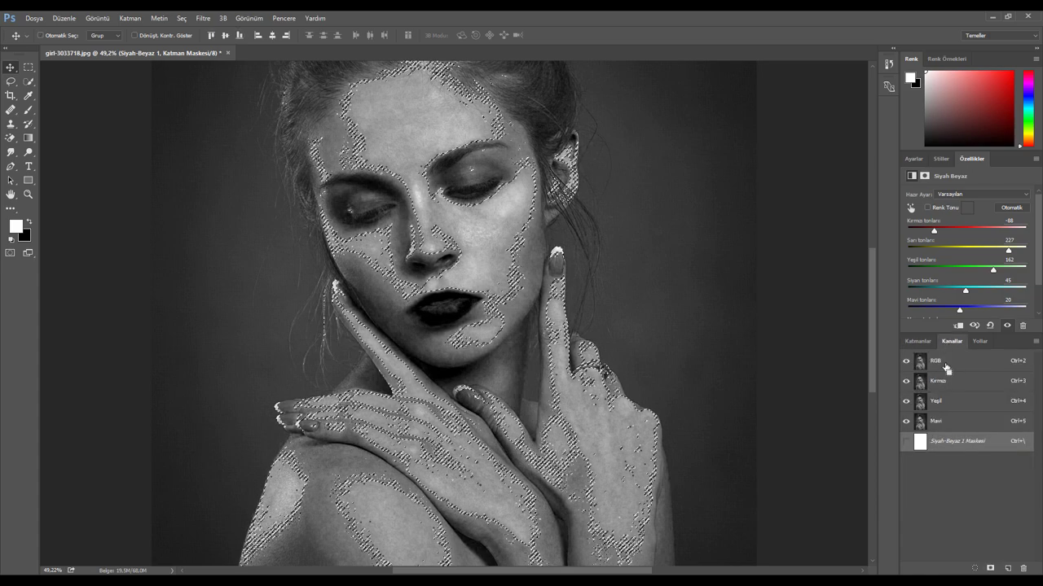
{"action": "left_click", "coordinate": [918, 342]}
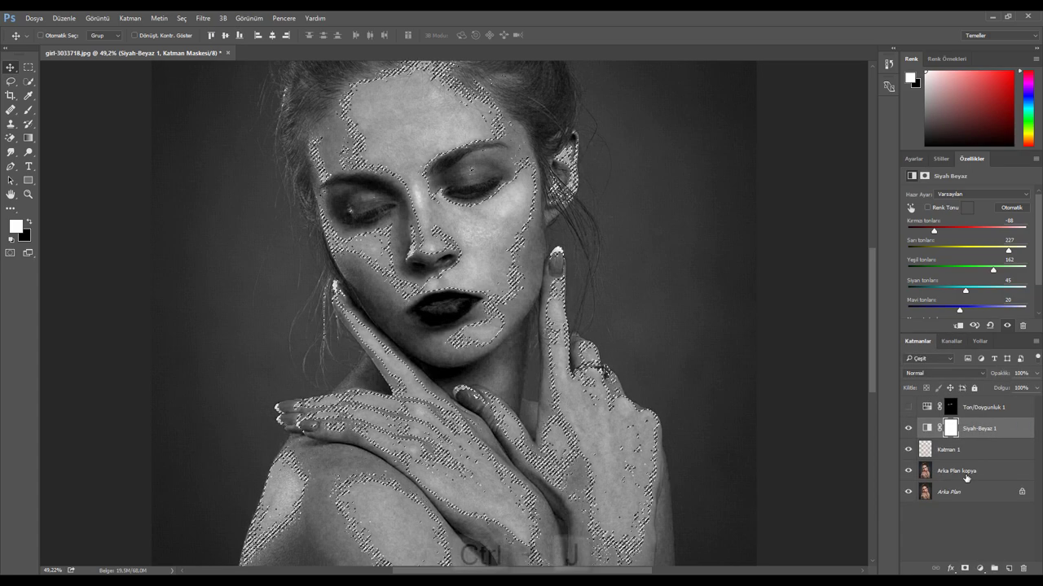
{"action": "left_click", "coordinate": [958, 471]}
{"action": "key", "text": "ctrl+j"}
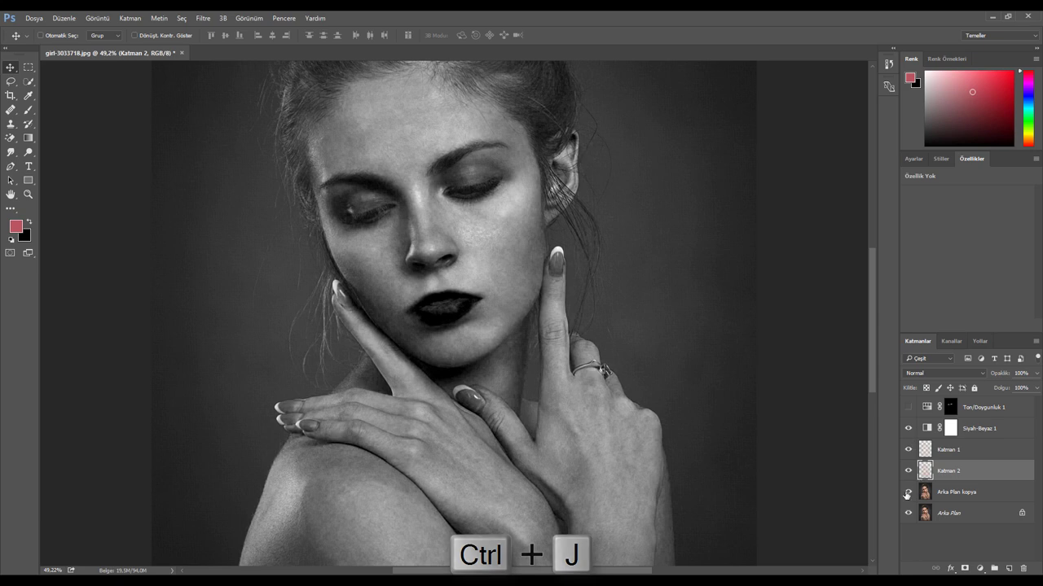
Compare Katman 1 and Katman 2 alone by toggling visibility, then restore all layers.
{"action": "left_click", "coordinate": [909, 449], "text": "alt"}
{"action": "left_click", "coordinate": [909, 471]}
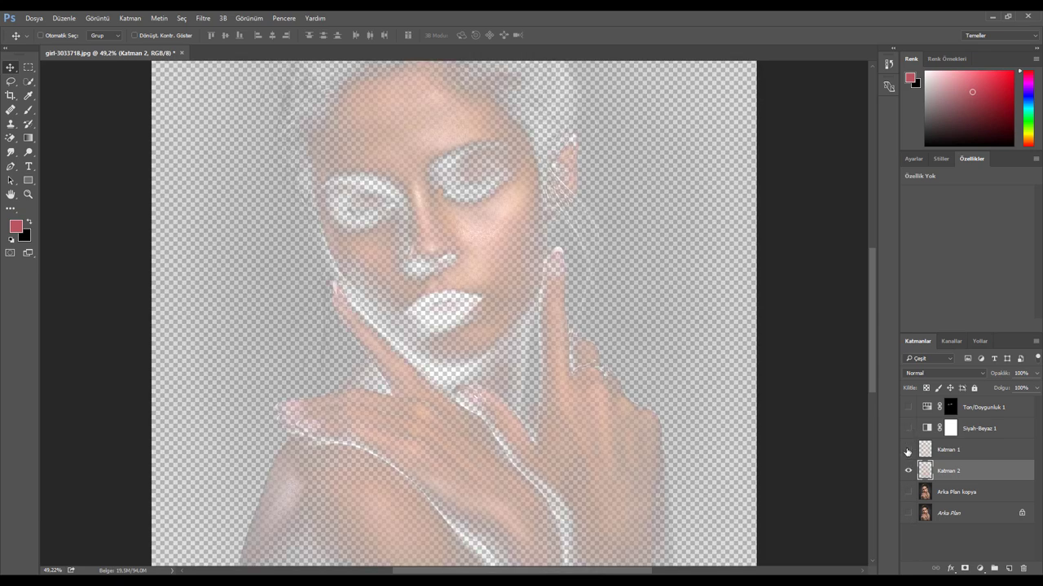
{"action": "left_click", "coordinate": [908, 451]}
{"action": "left_click", "coordinate": [909, 471]}
{"action": "left_click", "coordinate": [909, 471]}
{"action": "left_click", "coordinate": [909, 429]}
{"action": "left_click_drag", "start_coordinate": [910, 492], "coordinate": [909, 513]}
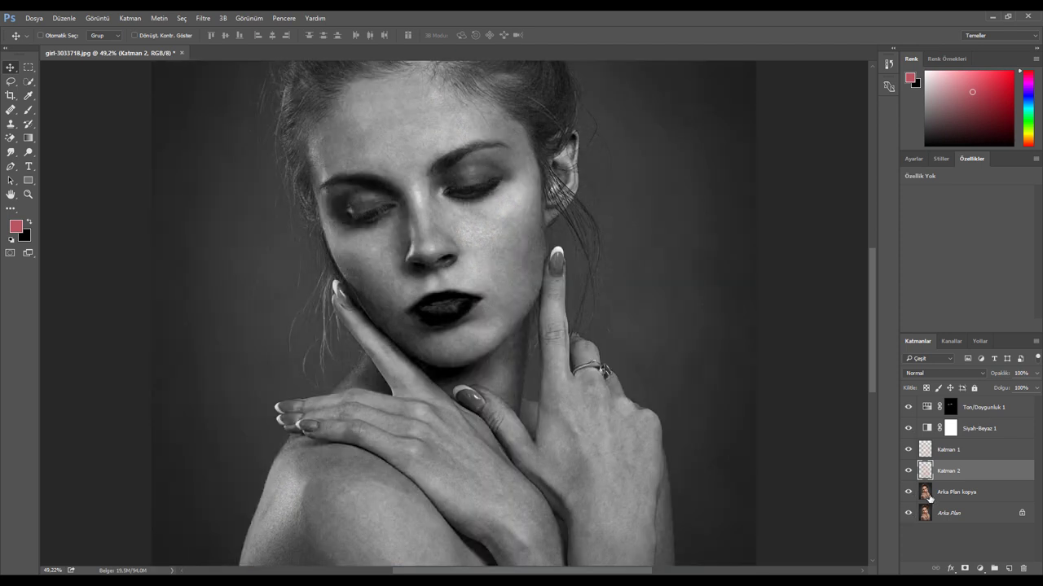
Merge Katman 1 and Katman 2, then undo the merge to keep them separate.
{"action": "left_click", "coordinate": [953, 451], "text": "ctrl"}
{"action": "right_click", "coordinate": [953, 451]}
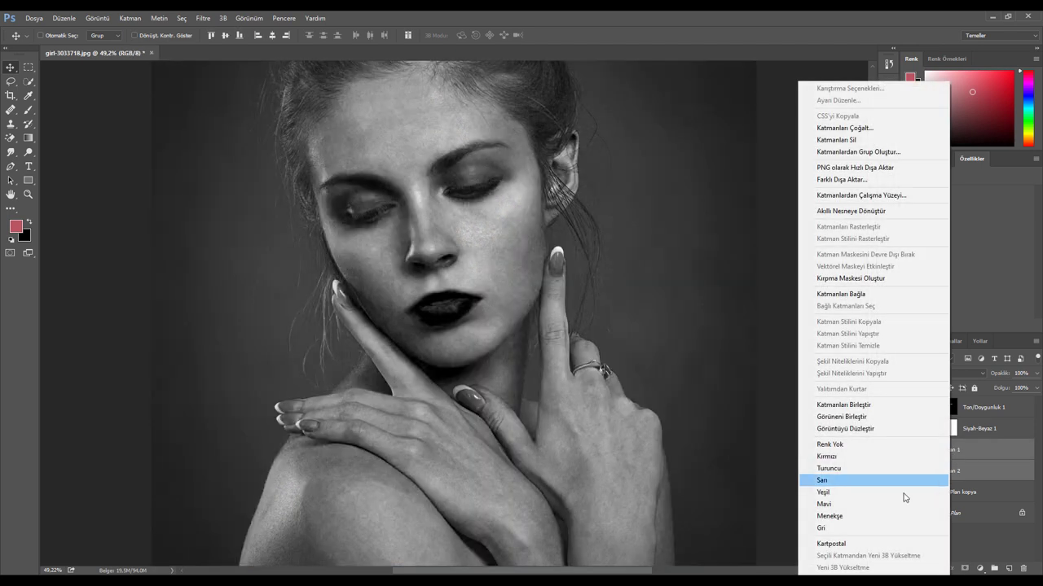
{"action": "left_click", "coordinate": [904, 400]}
{"action": "key", "text": "ctrl+z"}
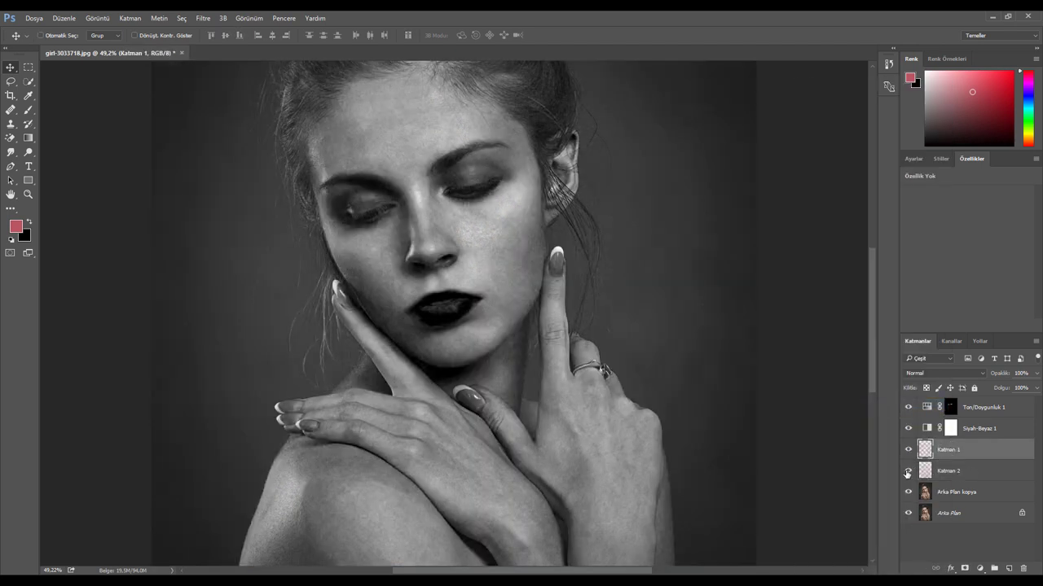
Set Black & White Yellows to -60 and copy a channel luminosity selection into Katman 3.
{"action": "left_click", "coordinate": [975, 427]}
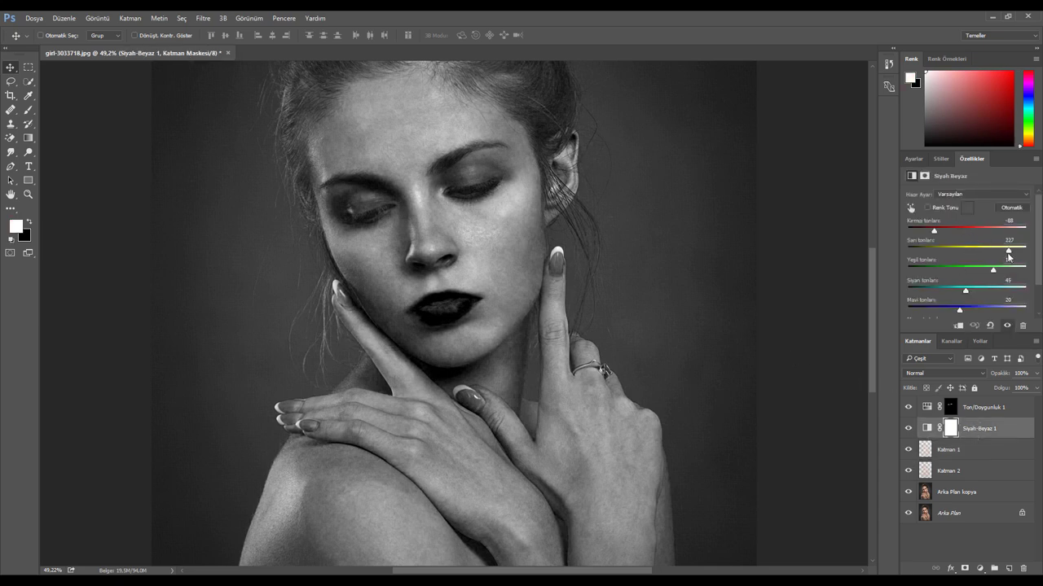
{"action": "left_click_drag", "start_coordinate": [1007, 255], "coordinate": [941, 259]}
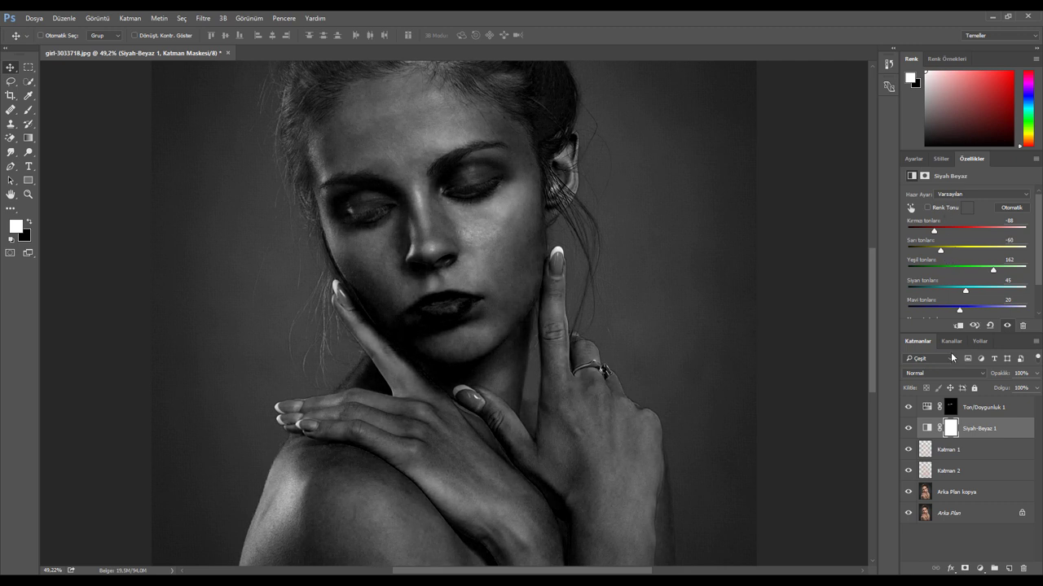
{"action": "left_click", "coordinate": [952, 341]}
{"action": "left_click", "coordinate": [931, 382], "text": "ctrl"}
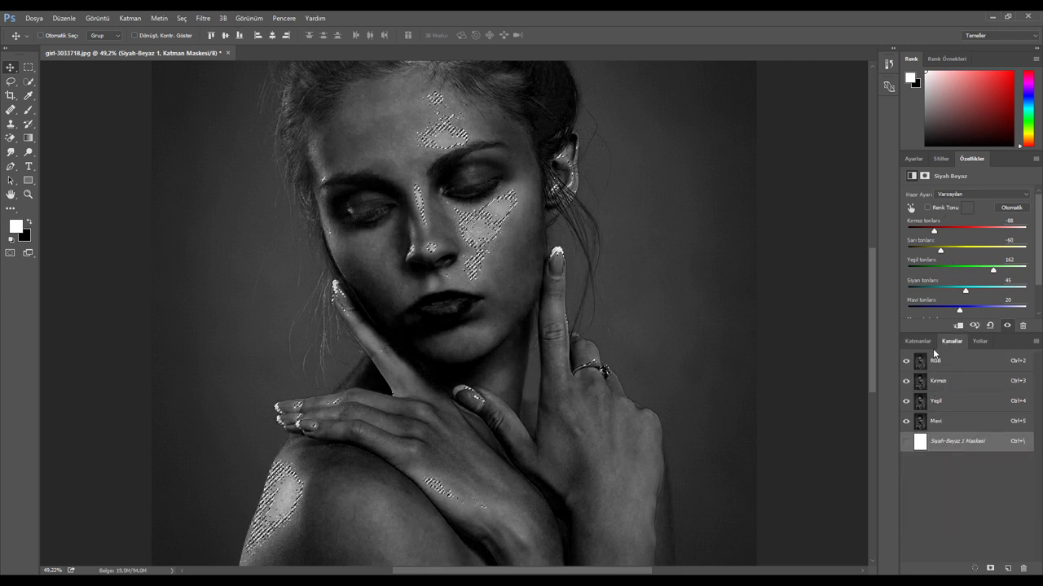
{"action": "left_click", "coordinate": [917, 341]}
{"action": "left_click", "coordinate": [953, 491]}
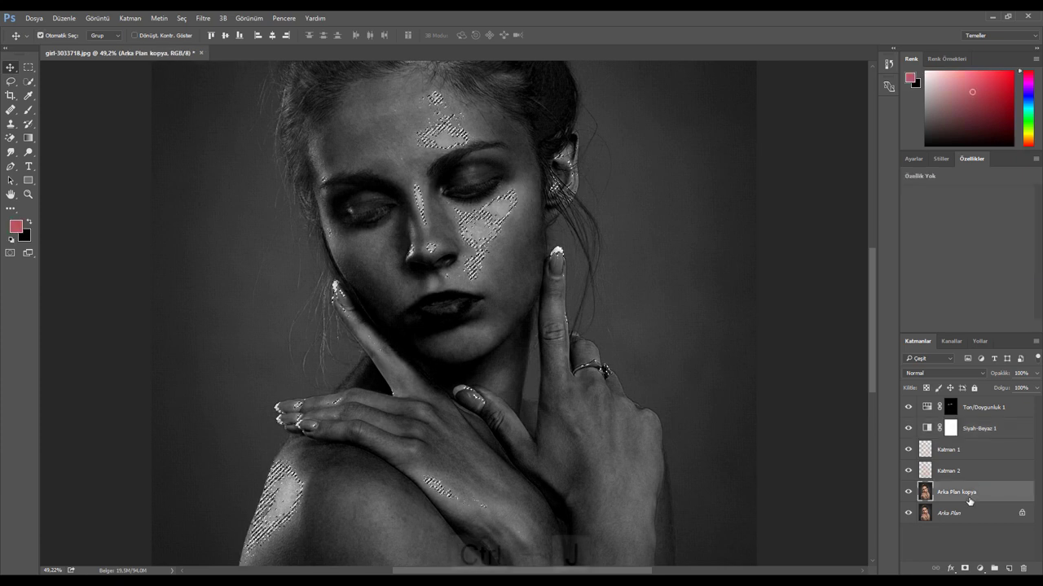
{"action": "key", "text": "ctrl+j"}
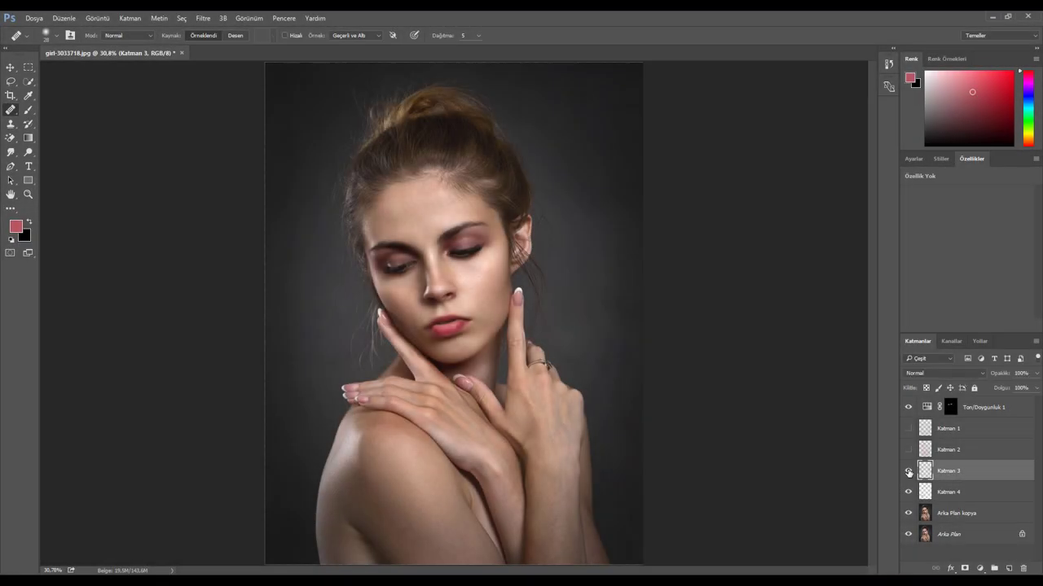
Hide Katman 3, merge Arka Plan kopya into Katman 4, and duplicate it as Katman 4 kopya.
{"action": "left_click", "coordinate": [909, 472]}
{"action": "left_click", "coordinate": [944, 513]}
{"action": "left_click", "coordinate": [958, 495]}
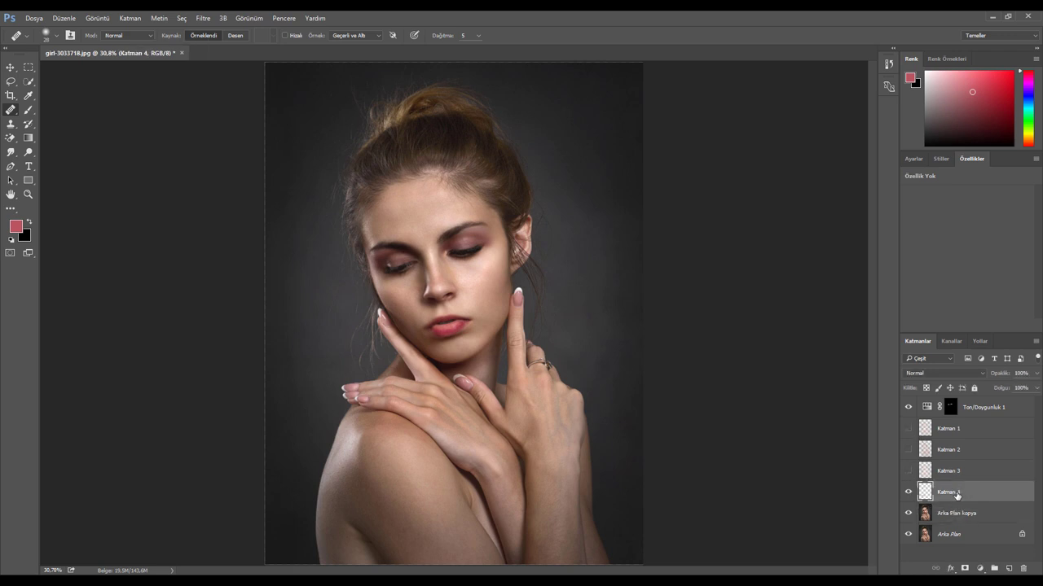
{"action": "left_click", "coordinate": [951, 514]}
{"action": "right_click", "coordinate": [951, 513]}
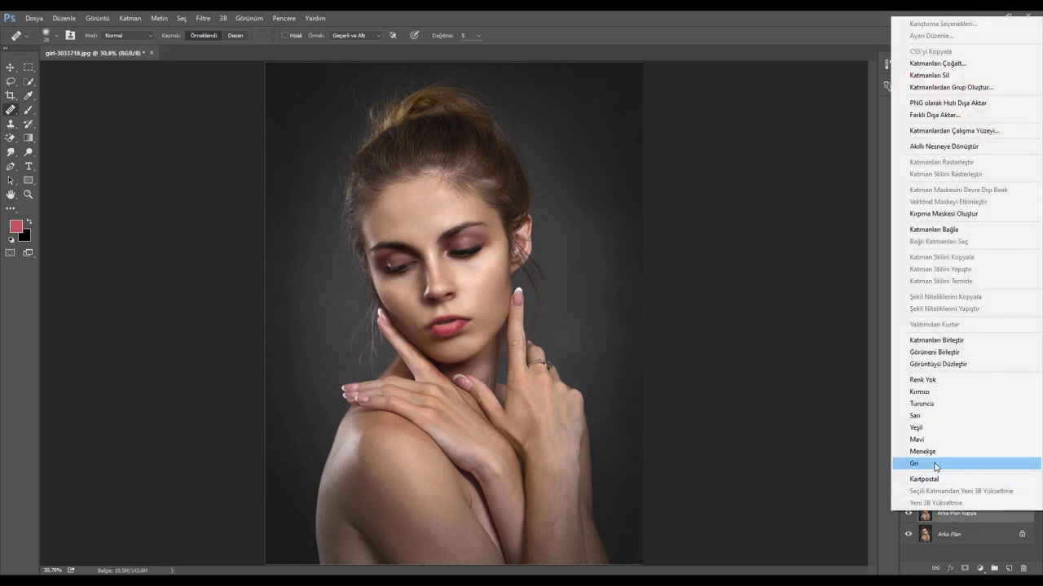
{"action": "left_click", "coordinate": [969, 340]}
{"action": "key", "text": "ctrl+j"}
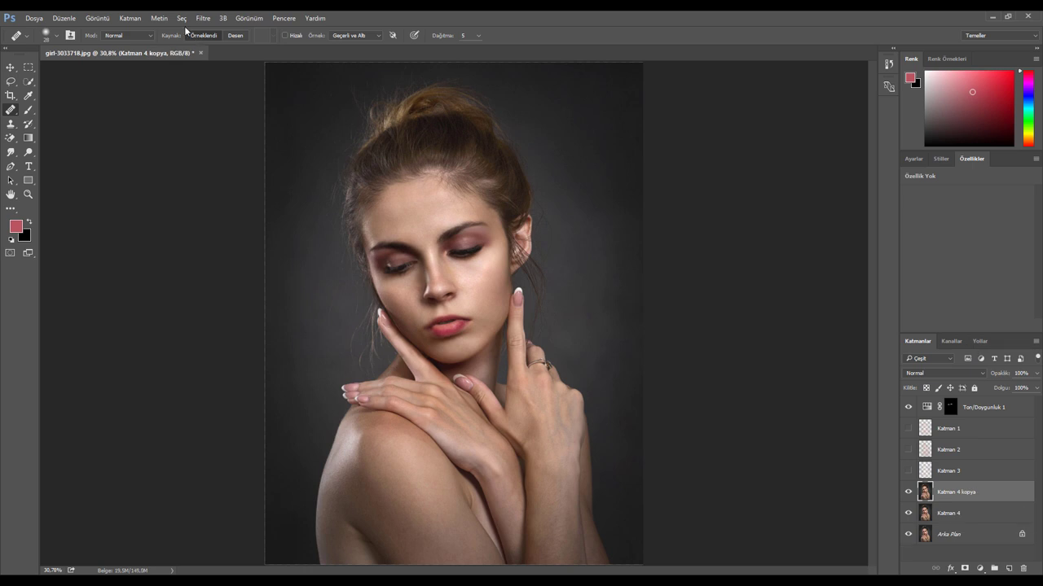
{"action": "left_click", "coordinate": [200, 18]}
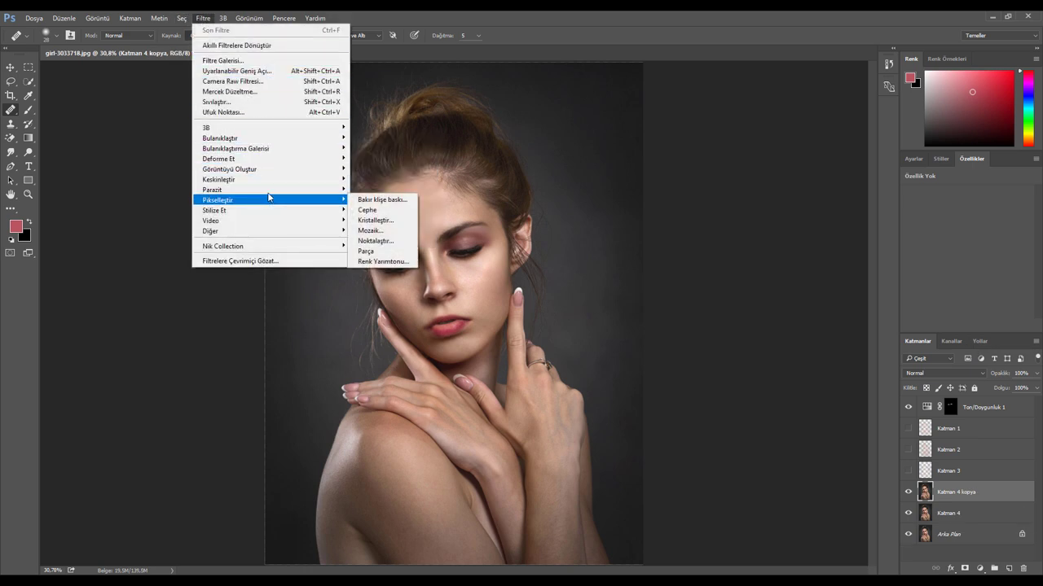
Apply Reduce Noise at Strength 10 to Katman 4 kopya, previewing the eye and forehead.
{"action": "mouse_move", "coordinate": [214, 190]}
{"action": "left_click", "coordinate": [389, 221]}
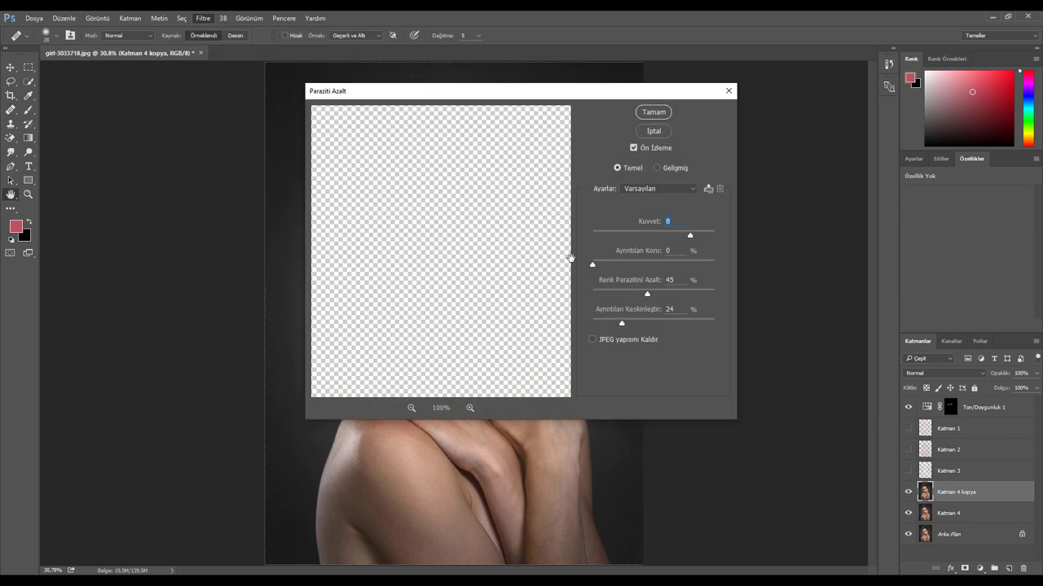
{"action": "left_click_drag", "start_coordinate": [463, 242], "coordinate": [532, 316]}
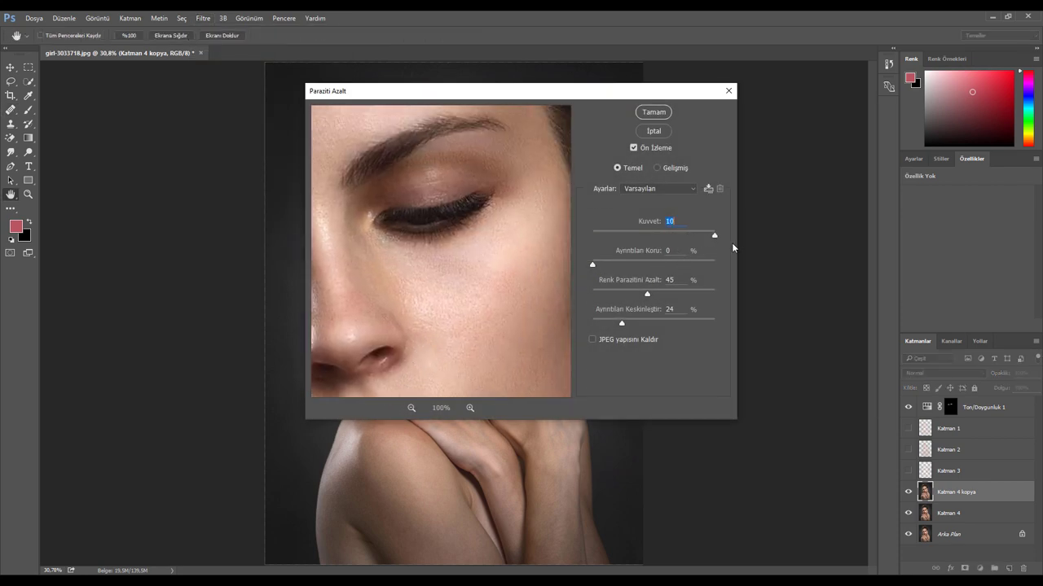
{"action": "left_click_drag", "start_coordinate": [548, 152], "coordinate": [429, 343]}
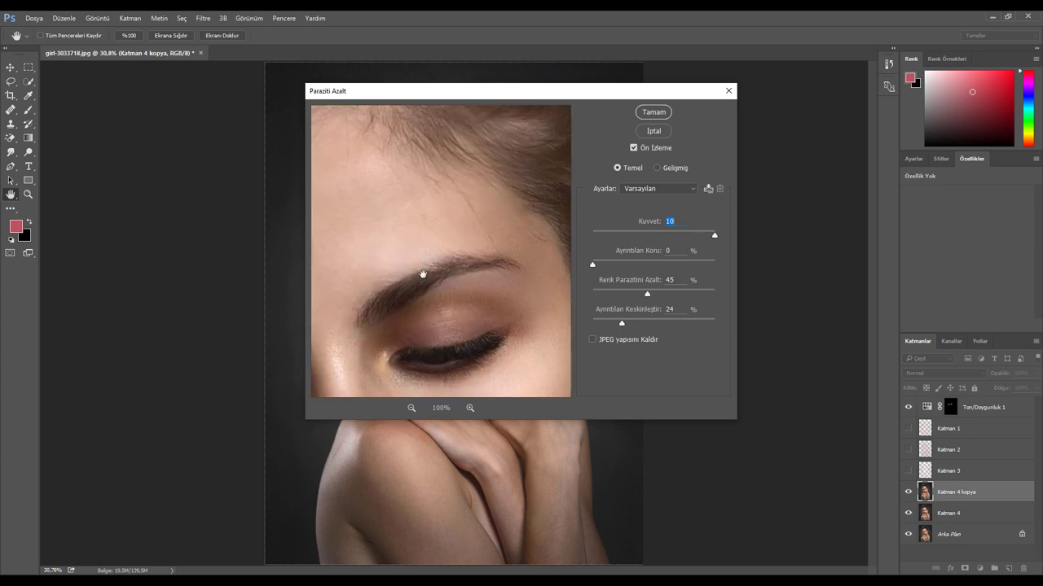
{"action": "left_click", "coordinate": [653, 112]}
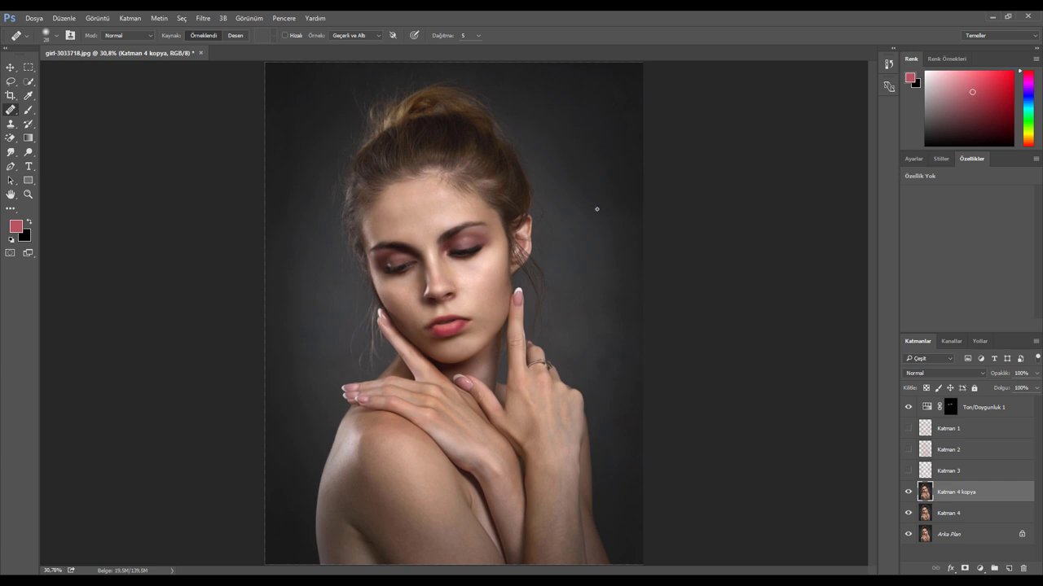
Make Katman 2 visible again while reviewing the layer stack.
{"action": "scroll", "coordinate": [467, 269], "scroll_direction": "up", "scroll_amount": 5}
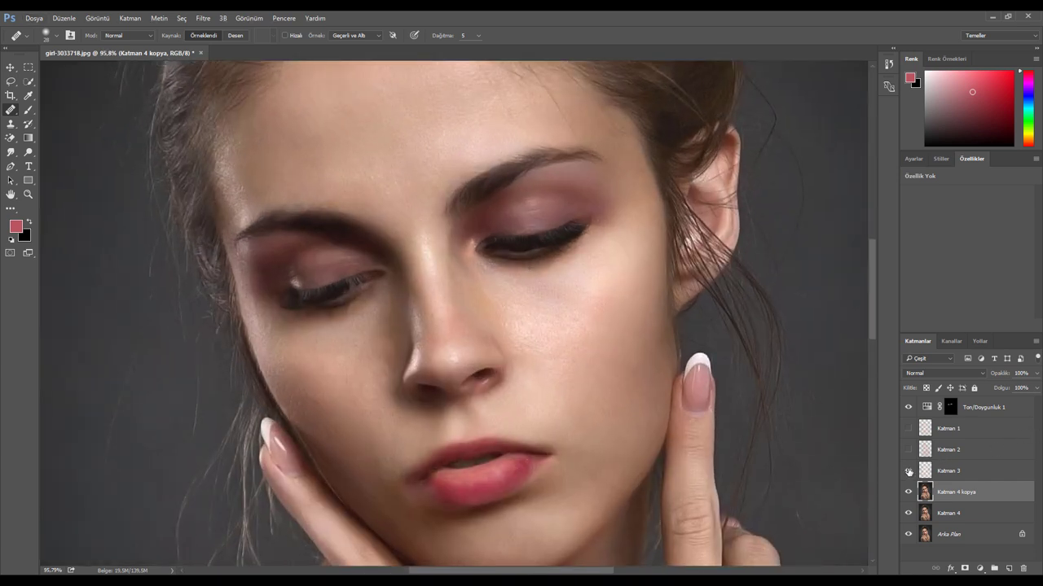
{"action": "left_click", "coordinate": [909, 453]}
{"action": "scroll", "coordinate": [488, 326], "scroll_direction": "down", "scroll_amount": 4}
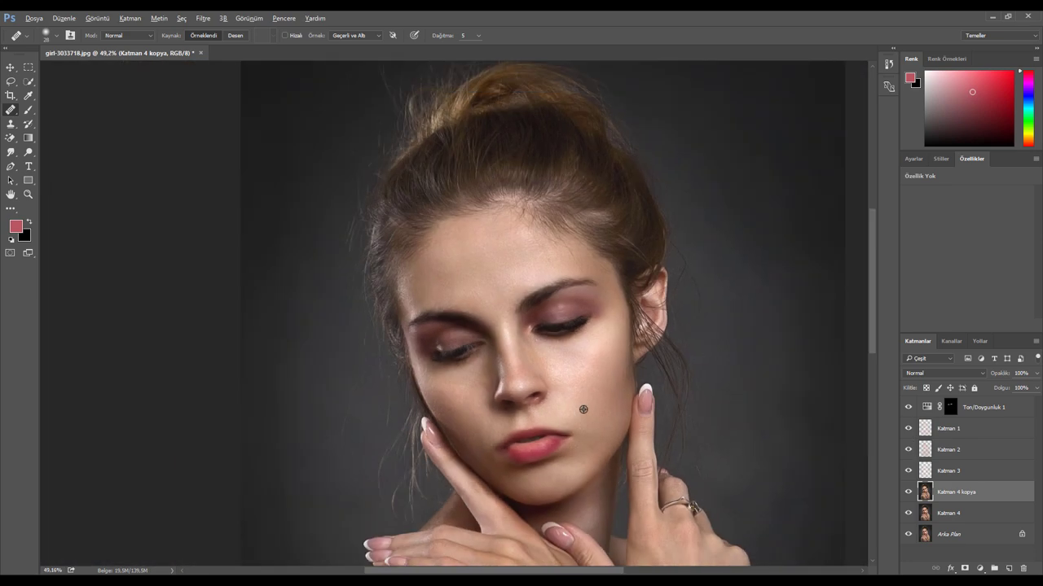
{"action": "scroll", "coordinate": [413, 309], "scroll_direction": "up", "scroll_amount": 4}
{"action": "scroll", "coordinate": [413, 308], "scroll_direction": "down", "scroll_amount": 3}
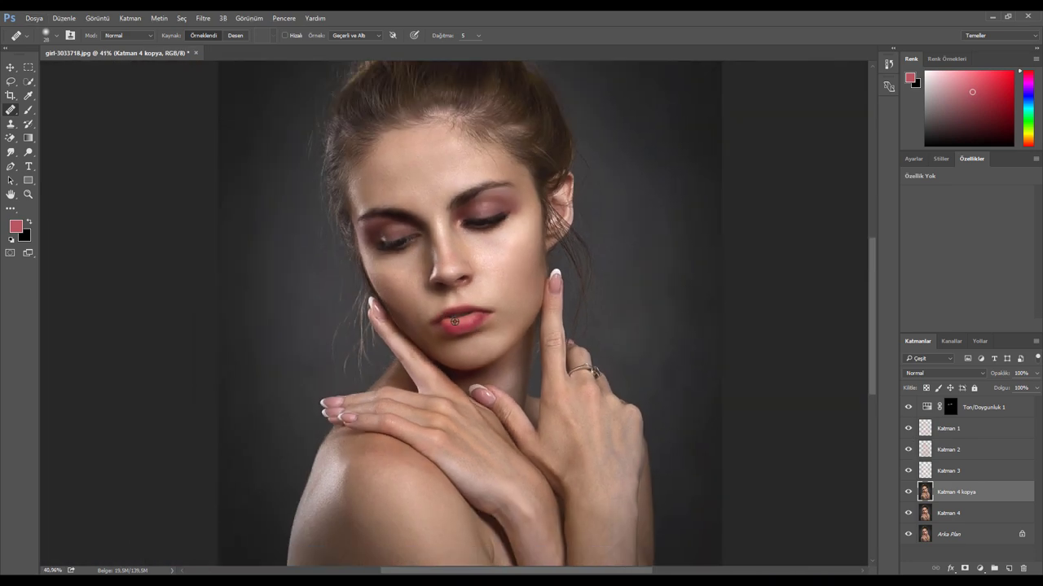
{"action": "scroll", "coordinate": [413, 309], "scroll_direction": "down", "scroll_amount": 1}
{"action": "scroll", "coordinate": [568, 354], "scroll_direction": "up", "scroll_amount": 3}
{"action": "scroll", "coordinate": [568, 354], "scroll_direction": "up", "scroll_amount": 1}
{"action": "scroll", "coordinate": [461, 336], "scroll_direction": "down", "scroll_amount": 2}
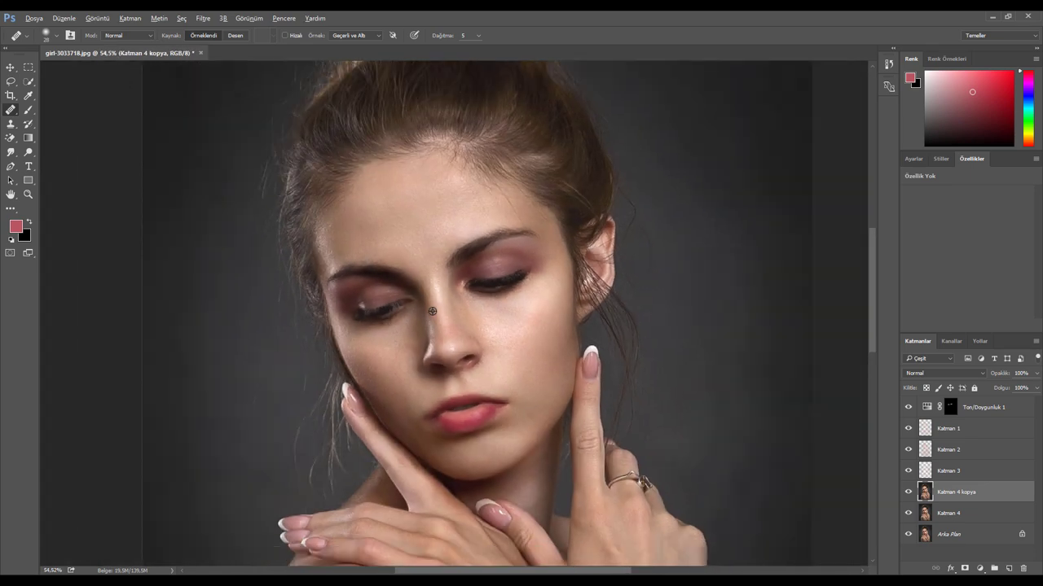
{"action": "scroll", "coordinate": [446, 378], "scroll_direction": "down", "scroll_amount": 2}
{"action": "scroll", "coordinate": [437, 422], "scroll_direction": "up", "scroll_amount": 2}
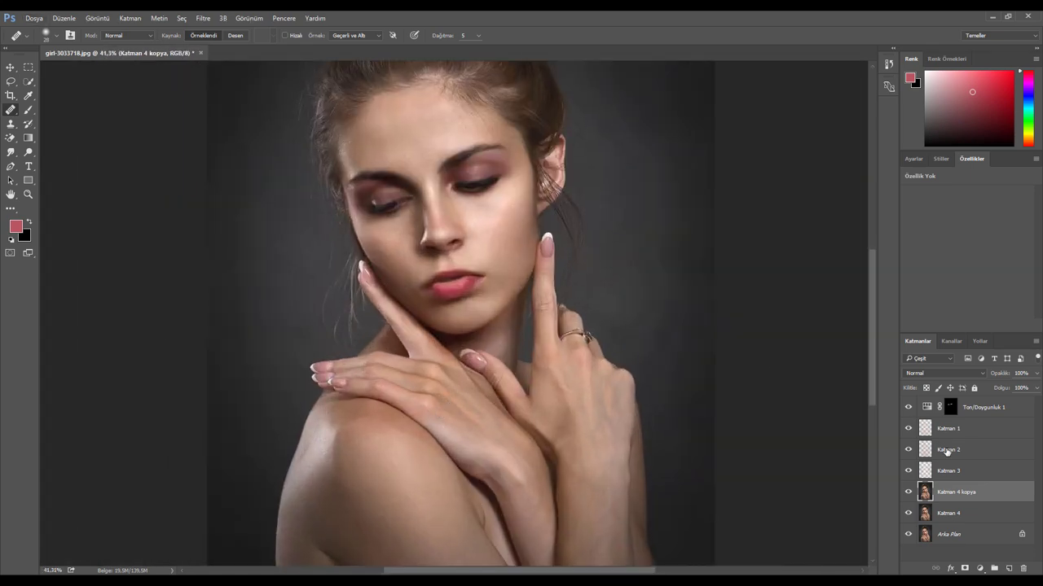
Select Katman 1, Katman 2 and Katman 3 and group them into Grup 1.
{"action": "left_click", "coordinate": [963, 473]}
{"action": "left_click", "coordinate": [964, 430], "text": "shift"}
{"action": "left_click", "coordinate": [957, 479]}
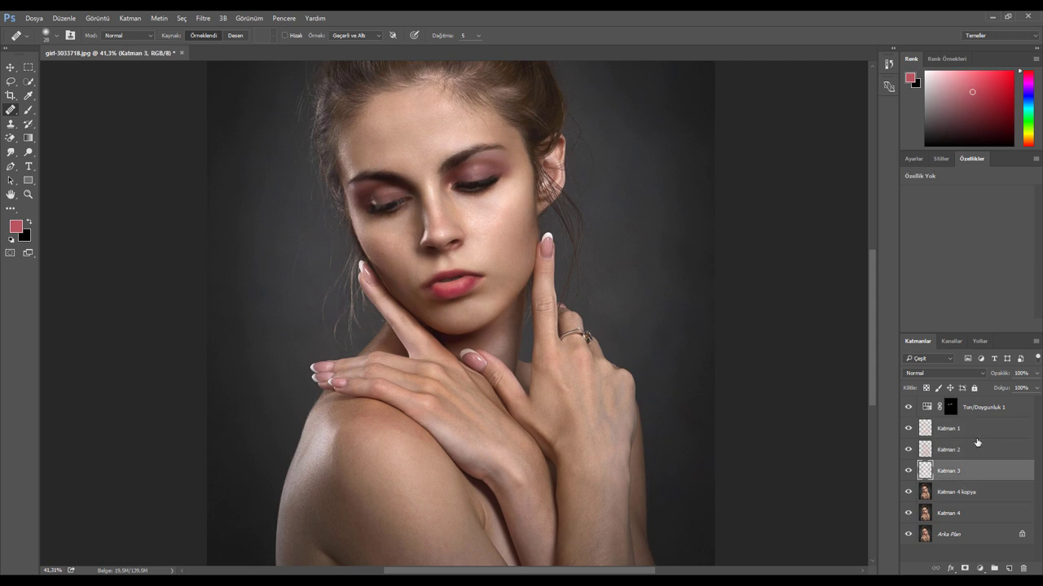
{"action": "left_click", "coordinate": [978, 430], "text": "shift"}
{"action": "left_click", "coordinate": [994, 569]}
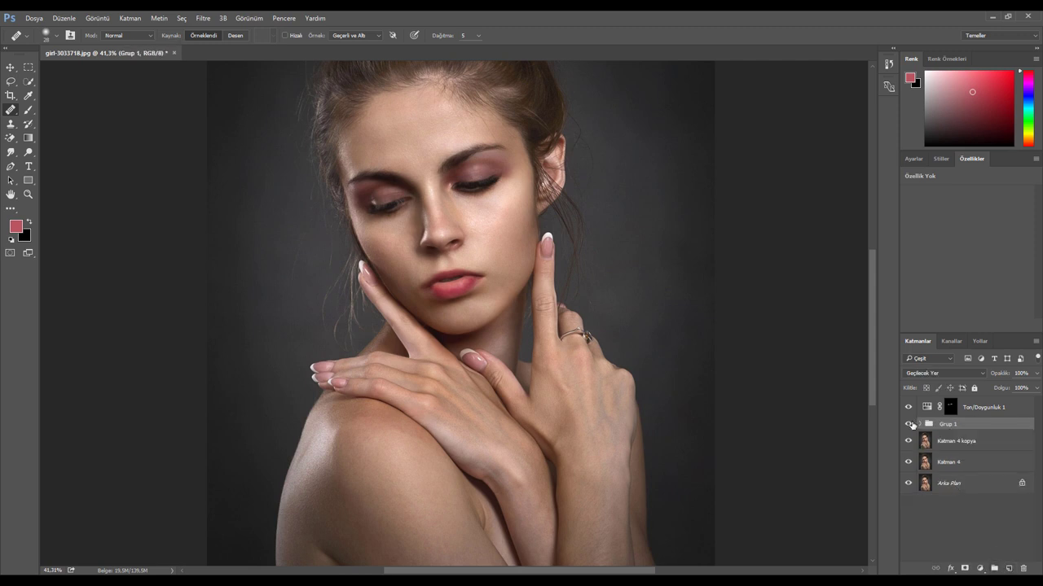
Toggle Grup 1 on and off to compare the retouch, leaving it visible and collapsed.
{"action": "left_click", "coordinate": [910, 424]}
{"action": "left_click", "coordinate": [910, 424]}
{"action": "left_click", "coordinate": [910, 425]}
{"action": "left_click", "coordinate": [910, 424]}
{"action": "left_click", "coordinate": [910, 425]}
{"action": "left_click", "coordinate": [909, 424]}
{"action": "scroll", "coordinate": [394, 187], "scroll_direction": "up", "scroll_amount": 3}
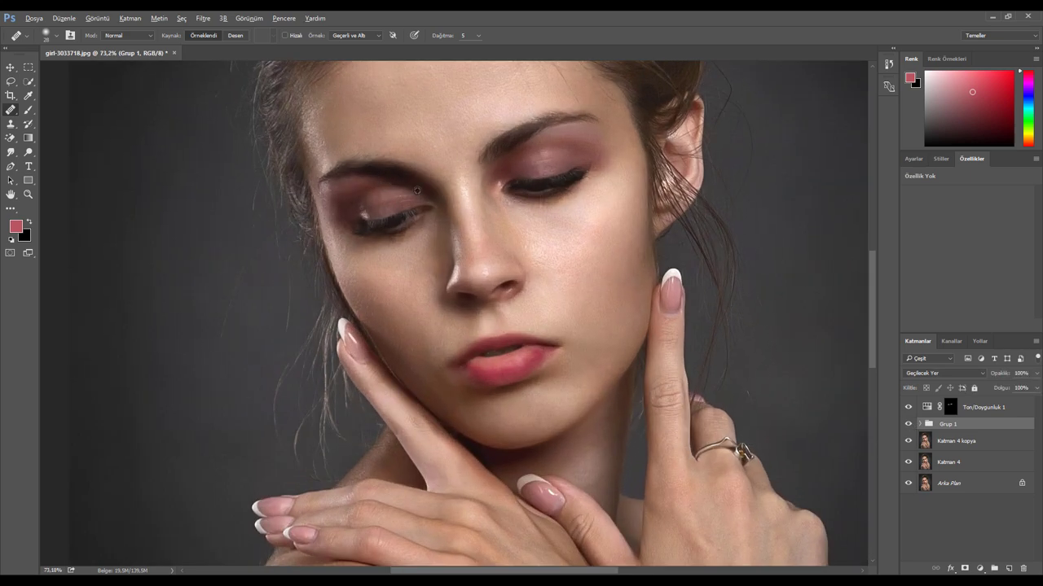
{"action": "scroll", "coordinate": [394, 187], "scroll_direction": "up", "scroll_amount": 2}
{"action": "left_click", "coordinate": [908, 425]}
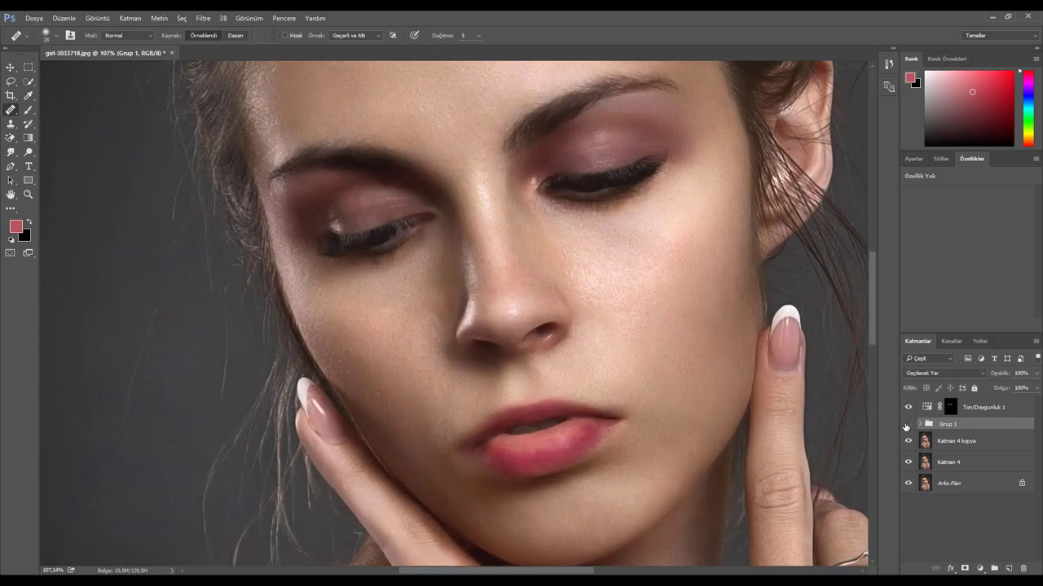
{"action": "left_click", "coordinate": [906, 424]}
{"action": "left_click", "coordinate": [907, 424]}
{"action": "scroll", "coordinate": [518, 306], "scroll_direction": "down", "scroll_amount": 3}
{"action": "scroll", "coordinate": [512, 227], "scroll_direction": "up", "scroll_amount": 3}
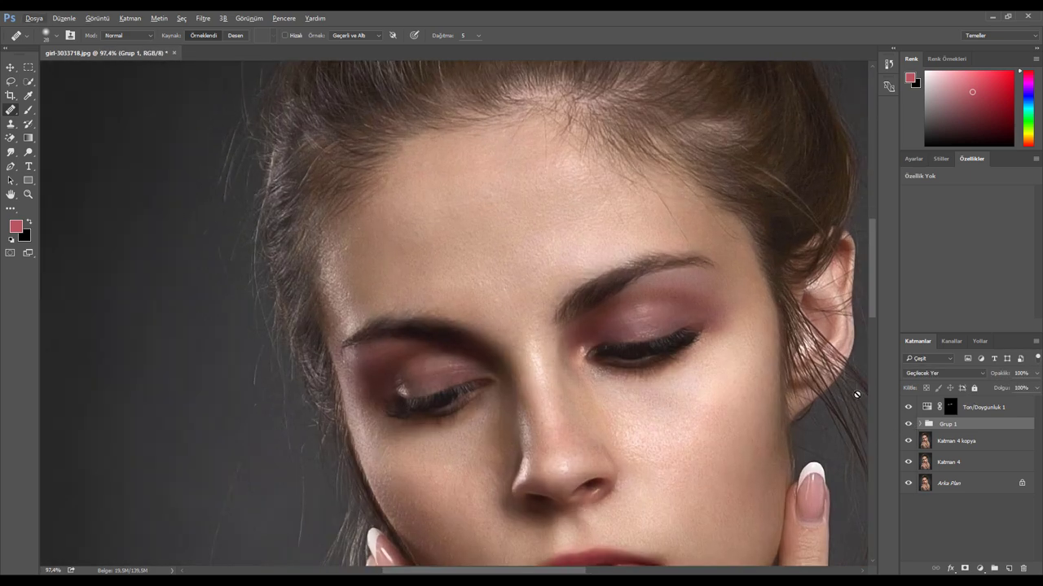
{"action": "left_click", "coordinate": [907, 426]}
{"action": "left_click", "coordinate": [907, 426]}
{"action": "scroll", "coordinate": [692, 334], "scroll_direction": "down", "scroll_amount": 4}
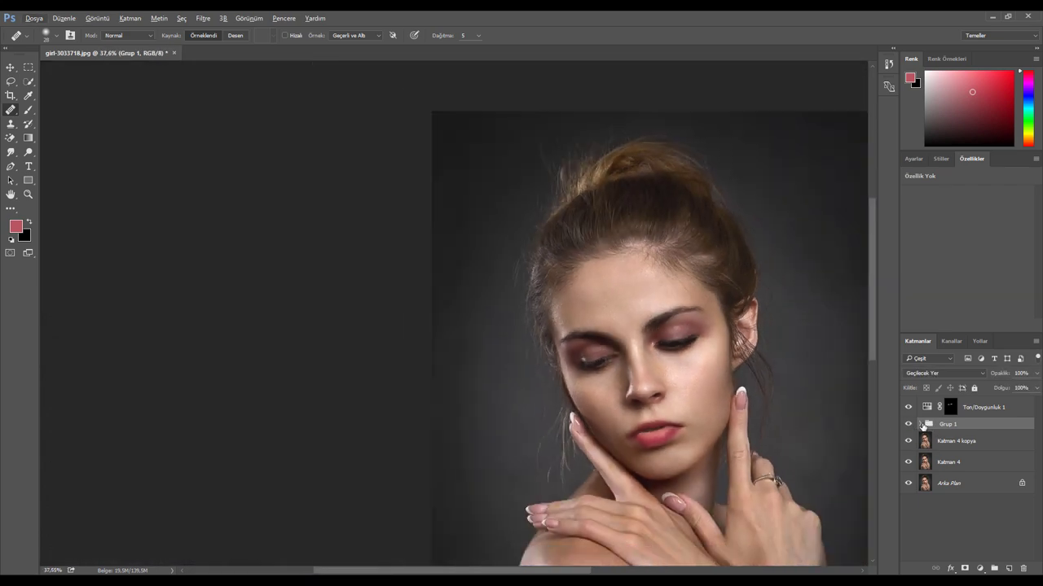
{"action": "left_click", "coordinate": [922, 425]}
{"action": "scroll", "coordinate": [644, 313], "scroll_direction": "up", "scroll_amount": 4}
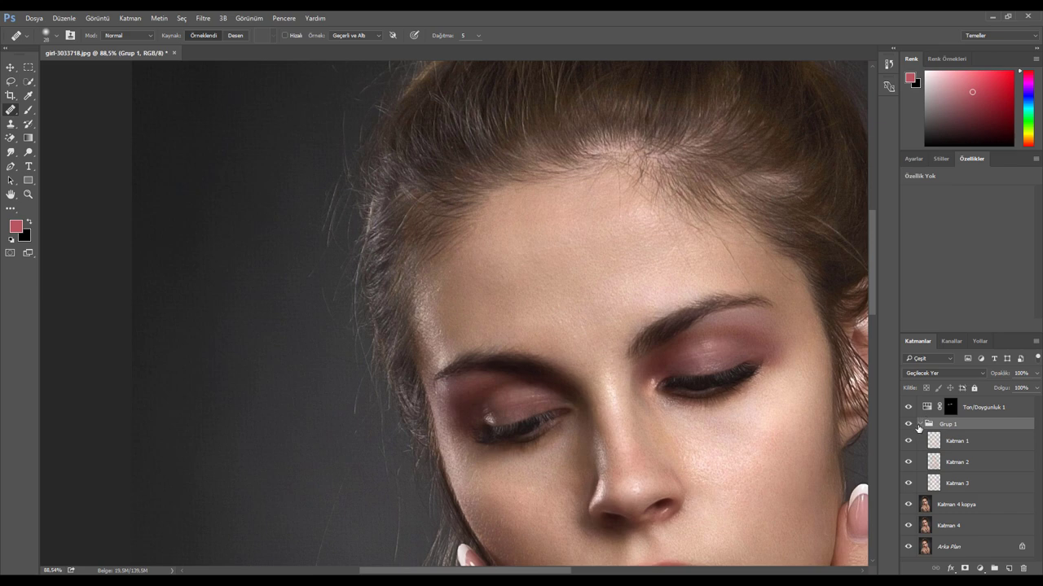
{"action": "left_click", "coordinate": [921, 424]}
{"action": "scroll", "coordinate": [517, 350], "scroll_direction": "down", "scroll_amount": 5}
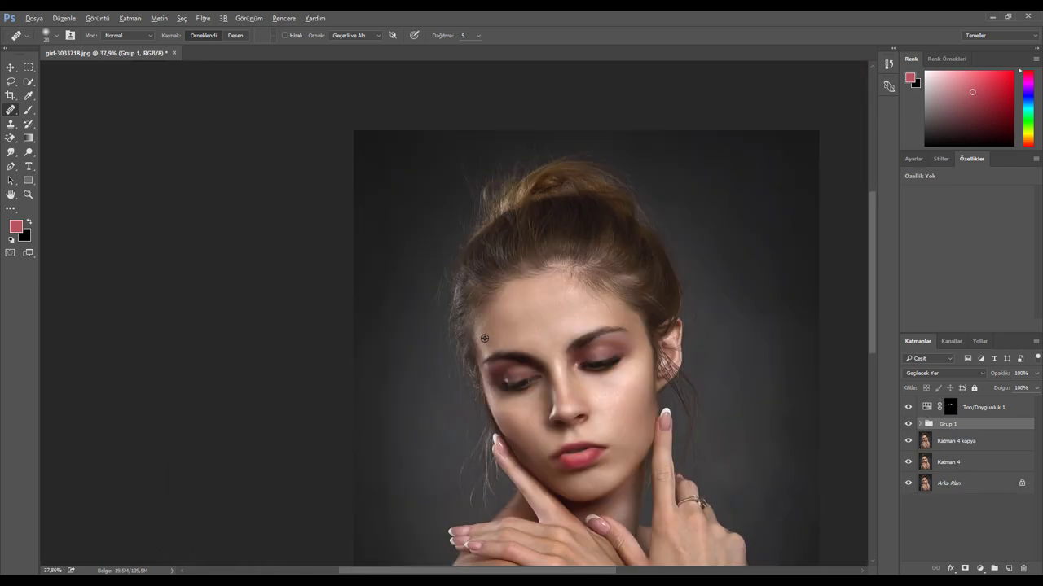
{"action": "scroll", "coordinate": [405, 242], "scroll_direction": "up", "scroll_amount": 5}
{"action": "scroll", "coordinate": [405, 243], "scroll_direction": "up", "scroll_amount": 1}
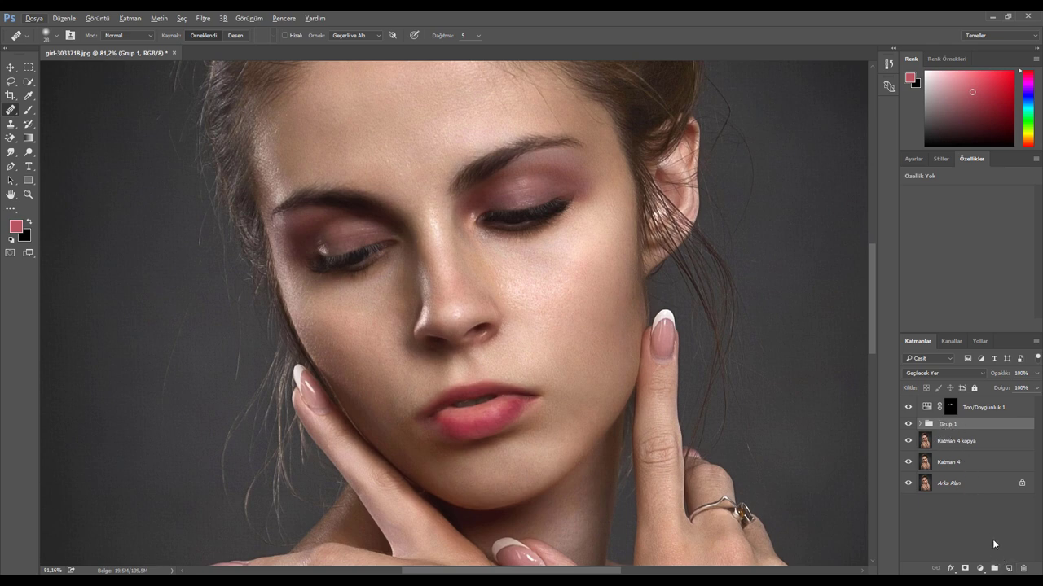
Create a neutral grey Yumuşak Işık (Soft Light) layer with no colour tag.
{"action": "key", "text": "ctrl+shift+n"}
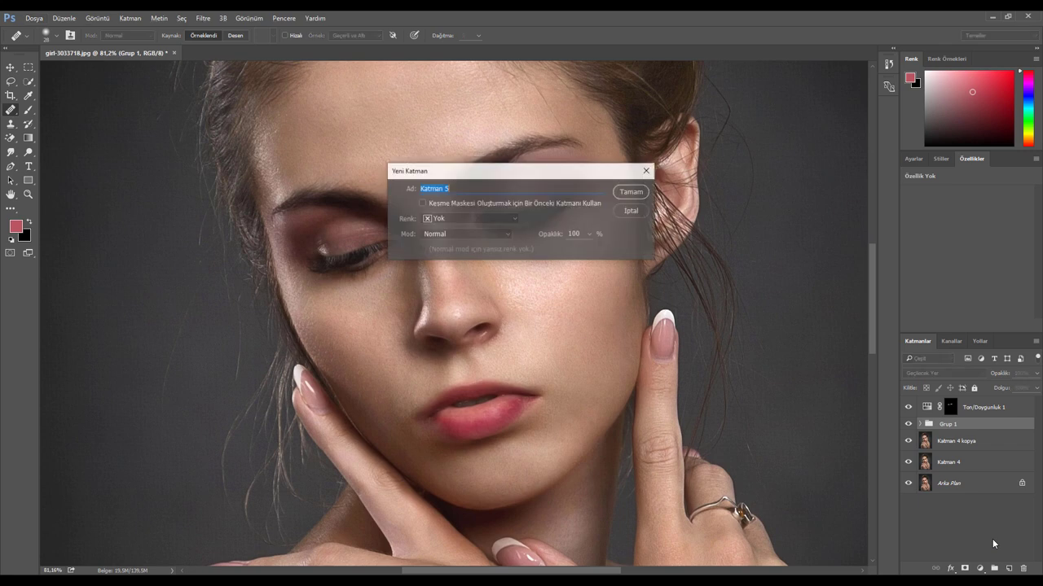
{"action": "left_click", "coordinate": [456, 234]}
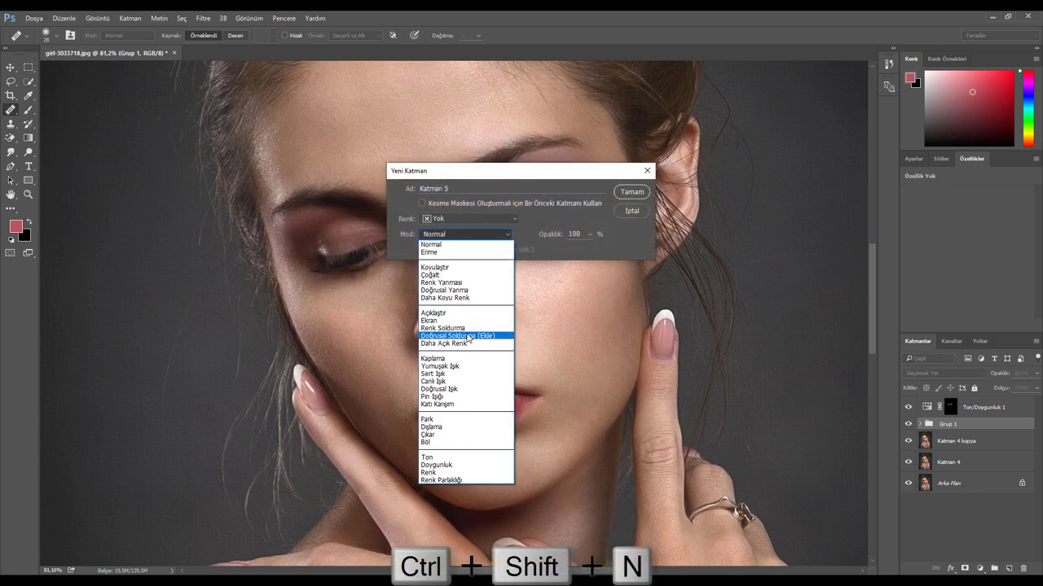
{"action": "left_click", "coordinate": [460, 335]}
{"action": "left_click", "coordinate": [475, 219]}
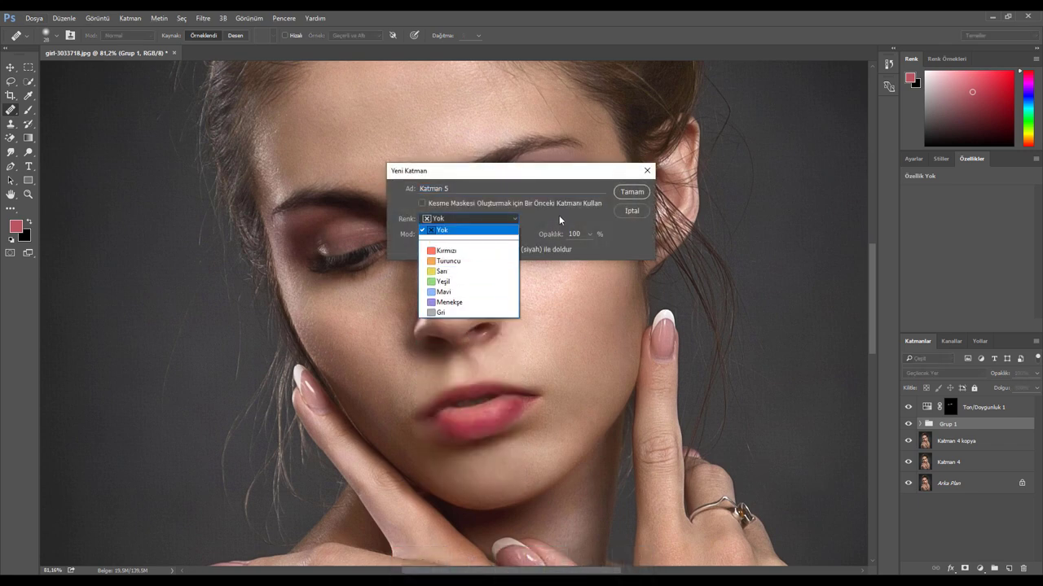
{"action": "left_click", "coordinate": [559, 215]}
{"action": "left_click", "coordinate": [464, 234]}
{"action": "left_click", "coordinate": [450, 365]}
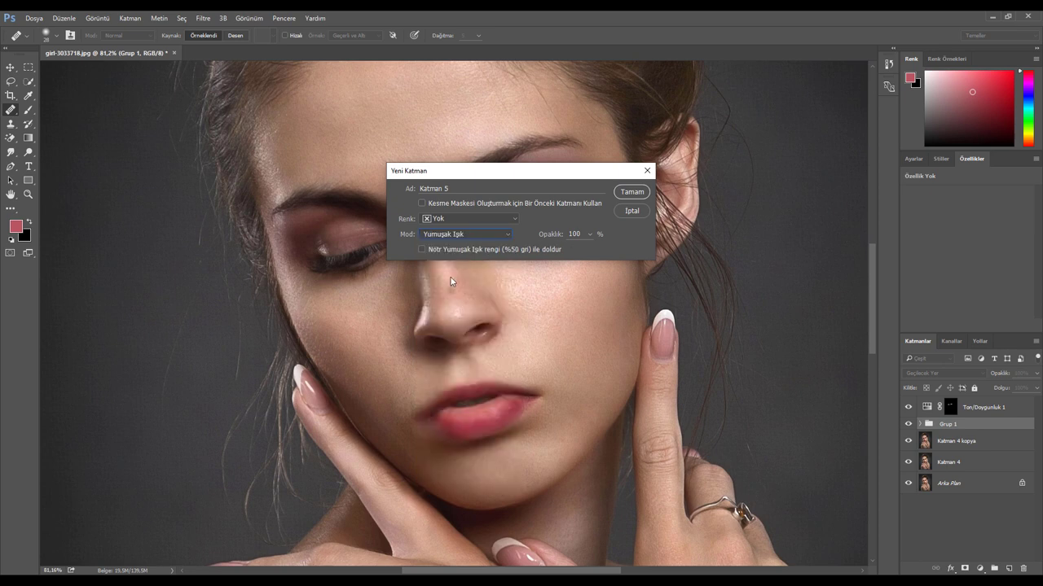
{"action": "left_click", "coordinate": [642, 192]}
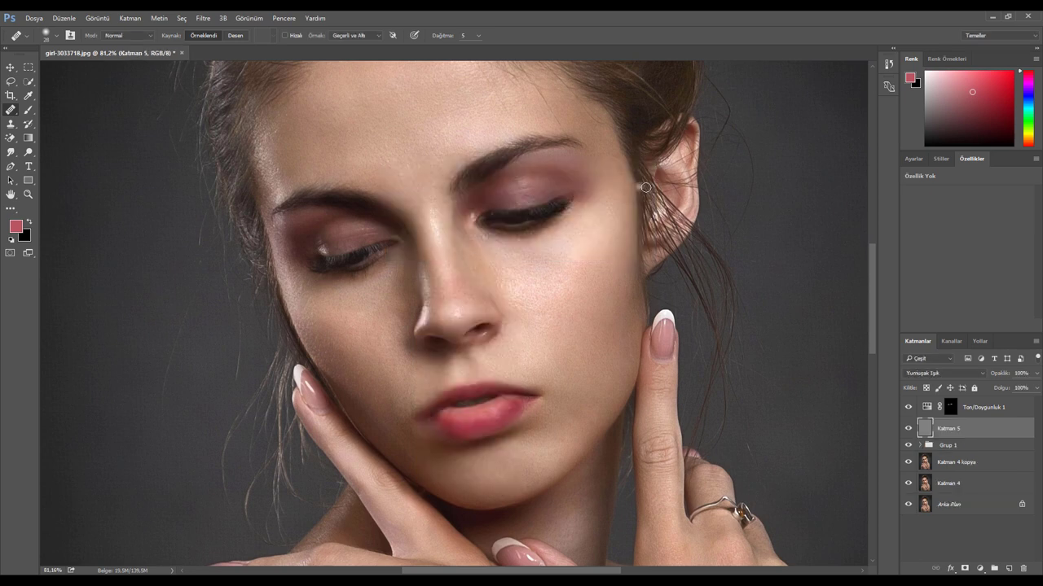
Duplicate the grey Soft Light layer and name the two layers d and b.
{"action": "key", "text": "ctrl+j"}
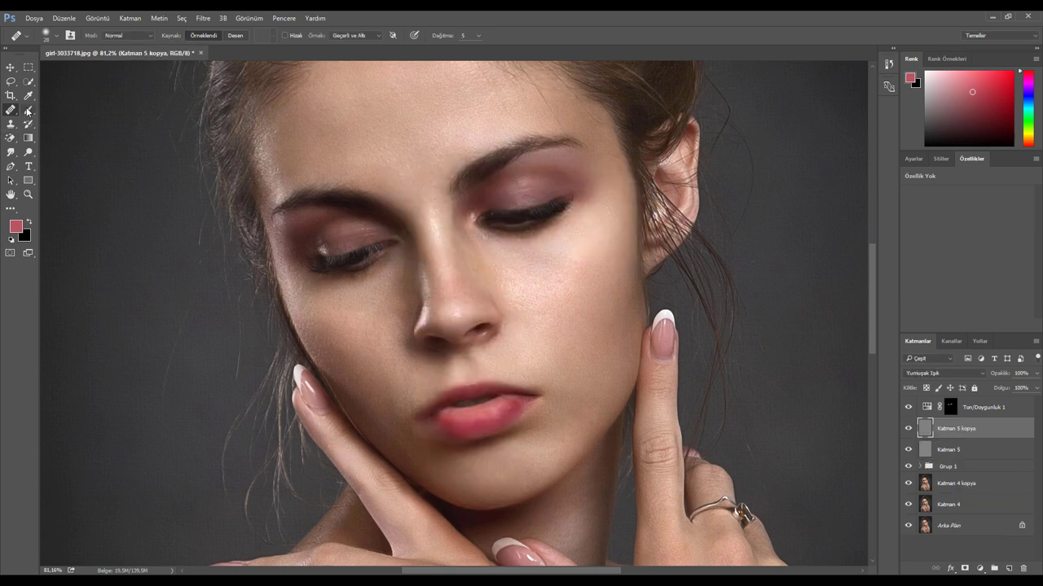
{"action": "left_click", "coordinate": [28, 111]}
{"action": "double_click", "coordinate": [957, 430]}
{"action": "type", "text": "d"}
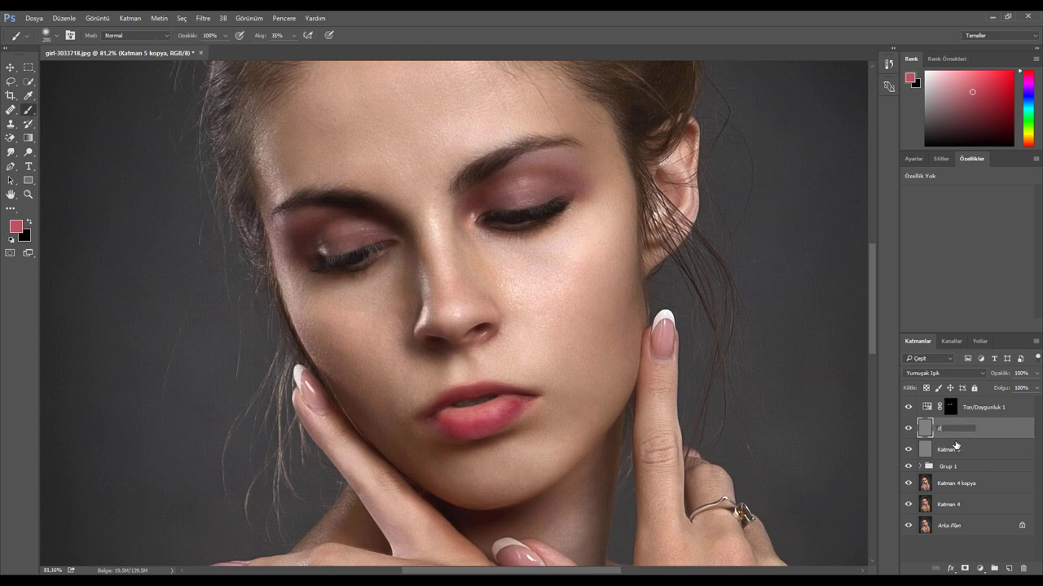
{"action": "key", "text": "Return"}
{"action": "double_click", "coordinate": [954, 451]}
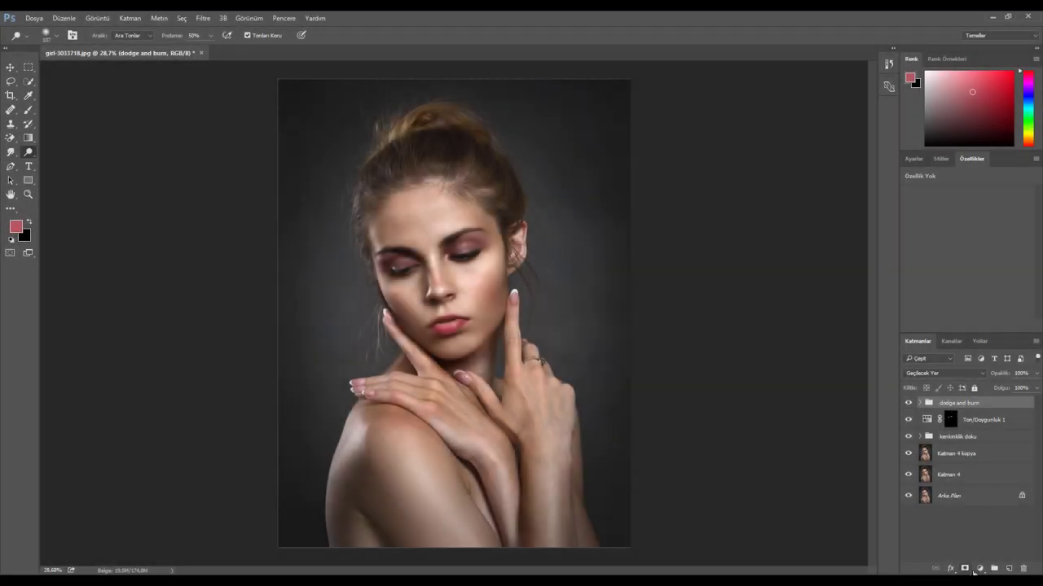
Stamp all visible layers into a merged Katman 5 at the top of the stack.
{"action": "left_click", "coordinate": [979, 569]}
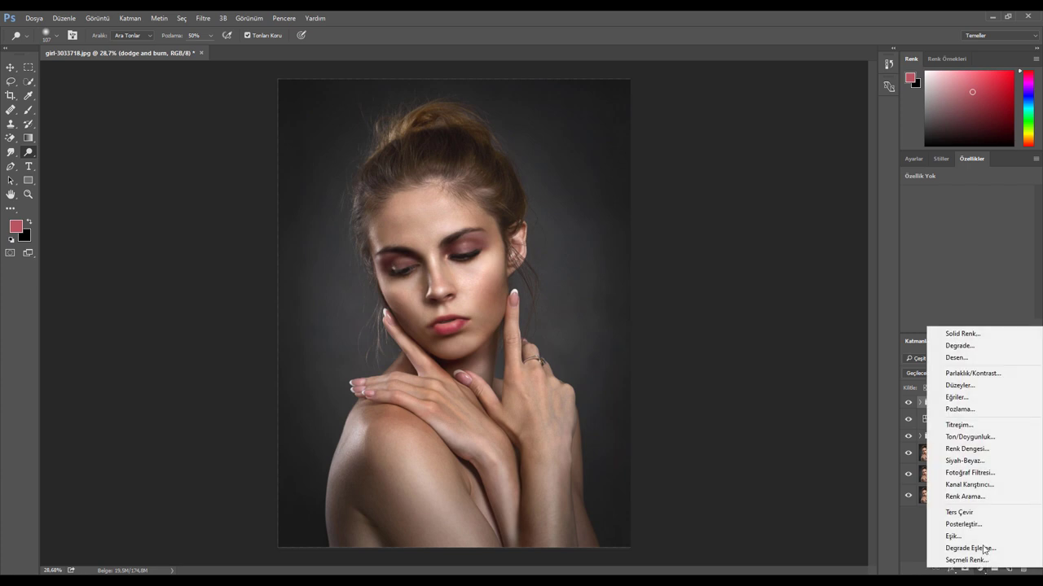
{"action": "left_click", "coordinate": [893, 367]}
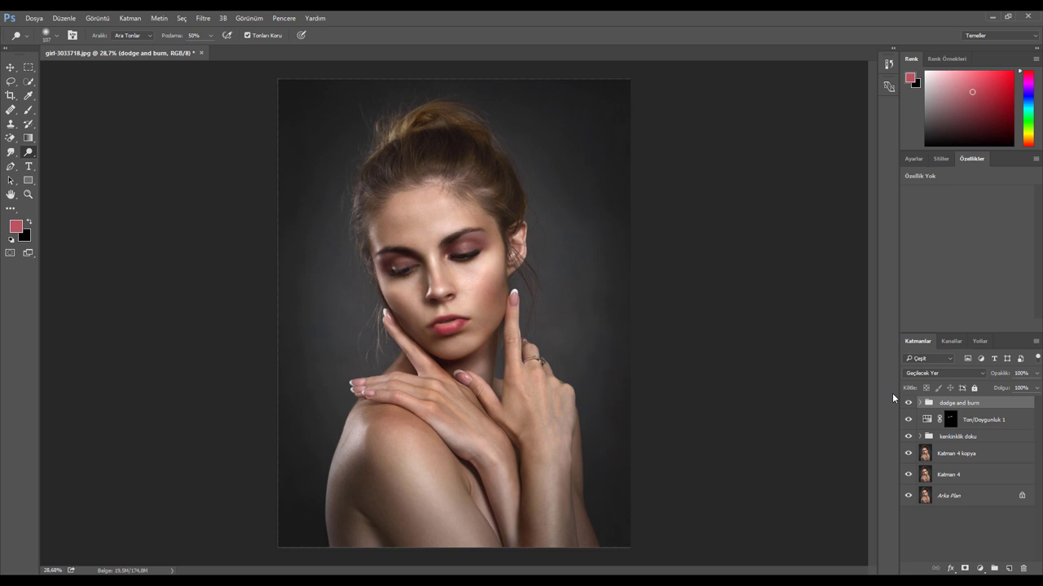
{"action": "key", "text": "ctrl+shift+alt+e"}
{"action": "left_click", "coordinate": [203, 17]}
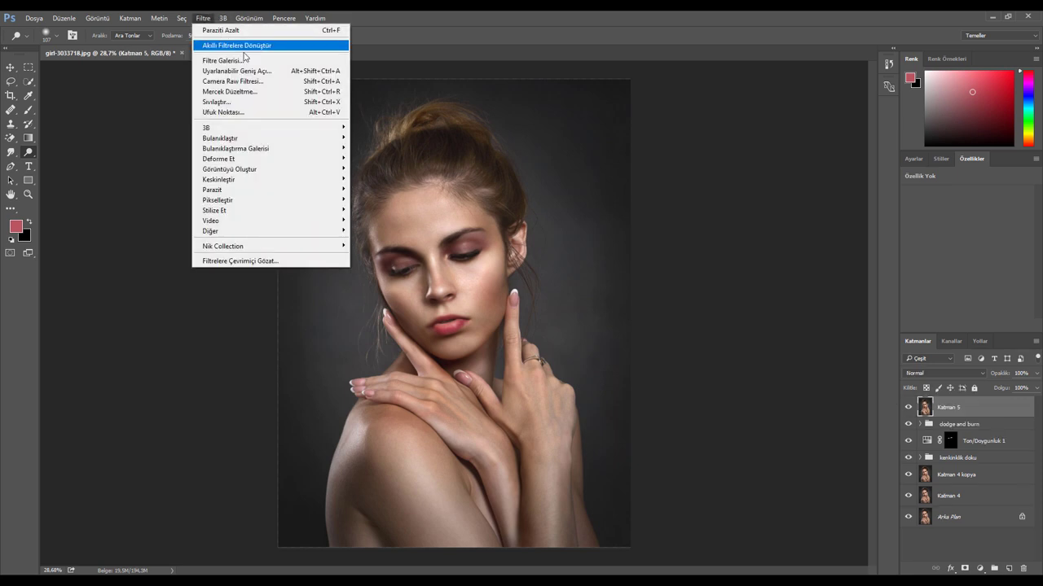
Apply Camera Raw to Katman 5 with lower saturation, more vibrance and shadows at 0.
{"action": "left_click", "coordinate": [250, 83]}
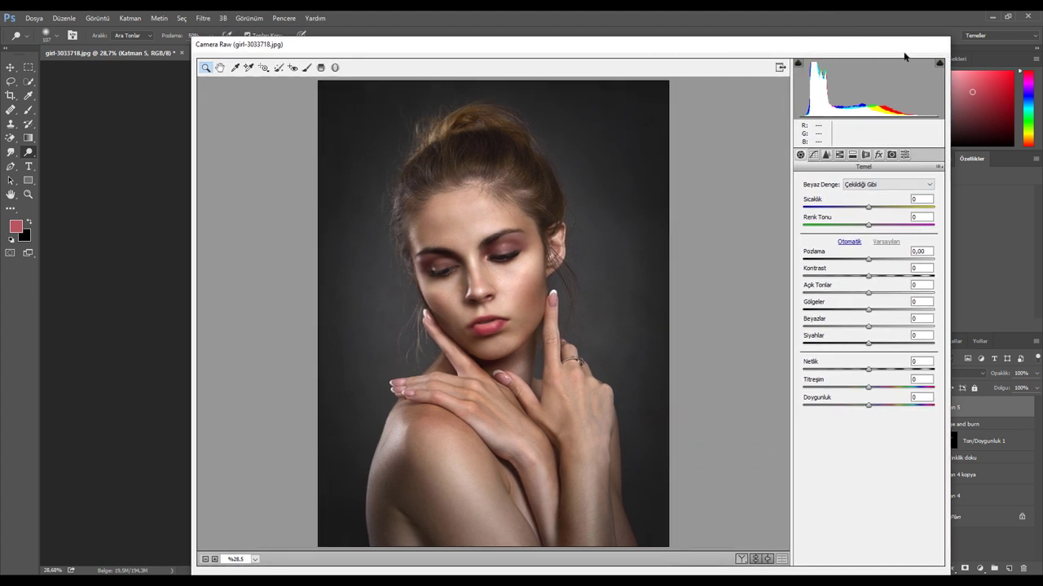
{"action": "left_click_drag", "start_coordinate": [189, 139], "coordinate": [29, 139]}
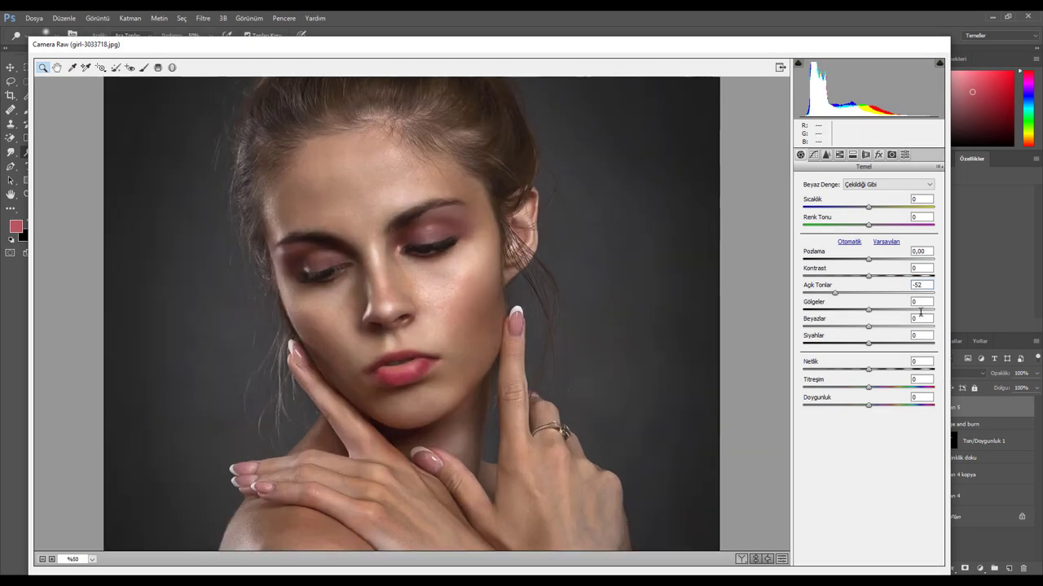
{"action": "mouse_move", "coordinate": [868, 405]}
{"action": "left_mouse_down"}
{"action": "mouse_move", "coordinate": [858, 405]}
{"action": "mouse_move", "coordinate": [881, 387]}
{"action": "left_mouse_up"}
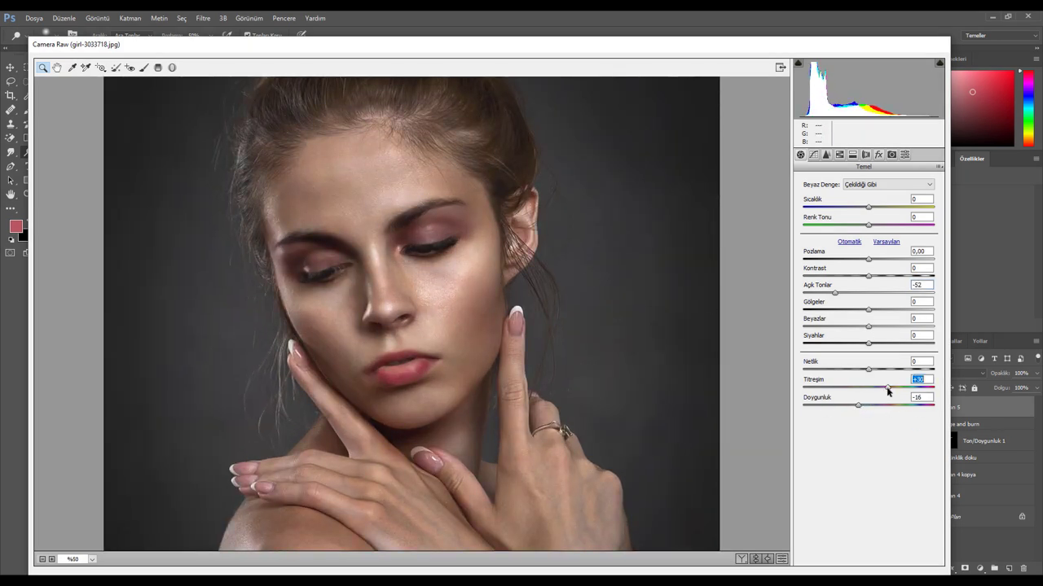
{"action": "mouse_move", "coordinate": [868, 343]}
{"action": "left_mouse_down"}
{"action": "mouse_move", "coordinate": [822, 310]}
{"action": "mouse_move", "coordinate": [779, 339]}
{"action": "left_mouse_up"}
{"action": "double_click", "coordinate": [864, 343]}
{"action": "type", "text": "00"}
{"action": "left_click", "coordinate": [869, 209]}
Pull down the tone-curve lights and raise sharpening and luminance noise reduction.
{"action": "left_click", "coordinate": [813, 154]}
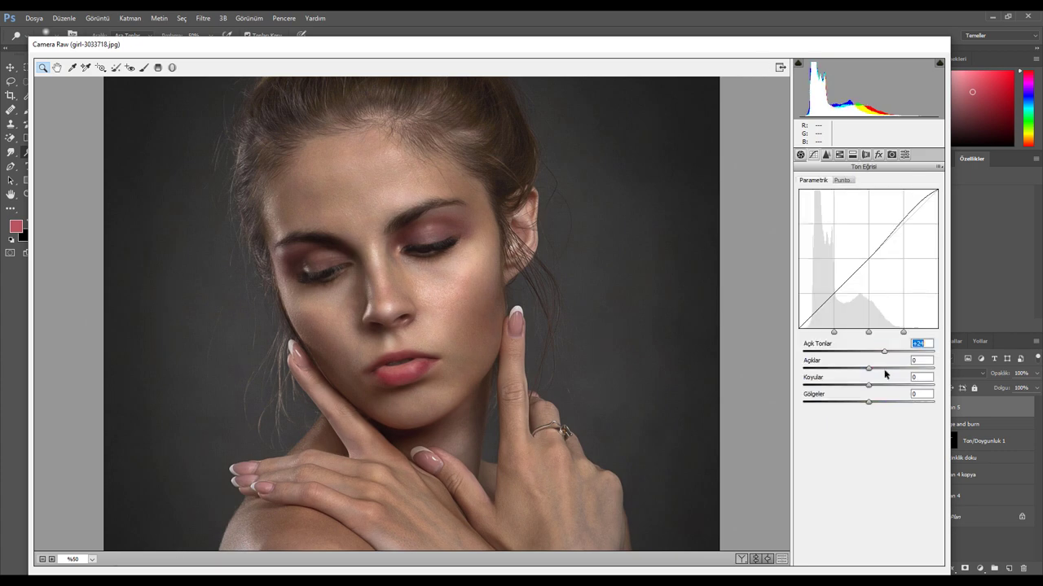
{"action": "left_click_drag", "start_coordinate": [868, 368], "coordinate": [896, 353]}
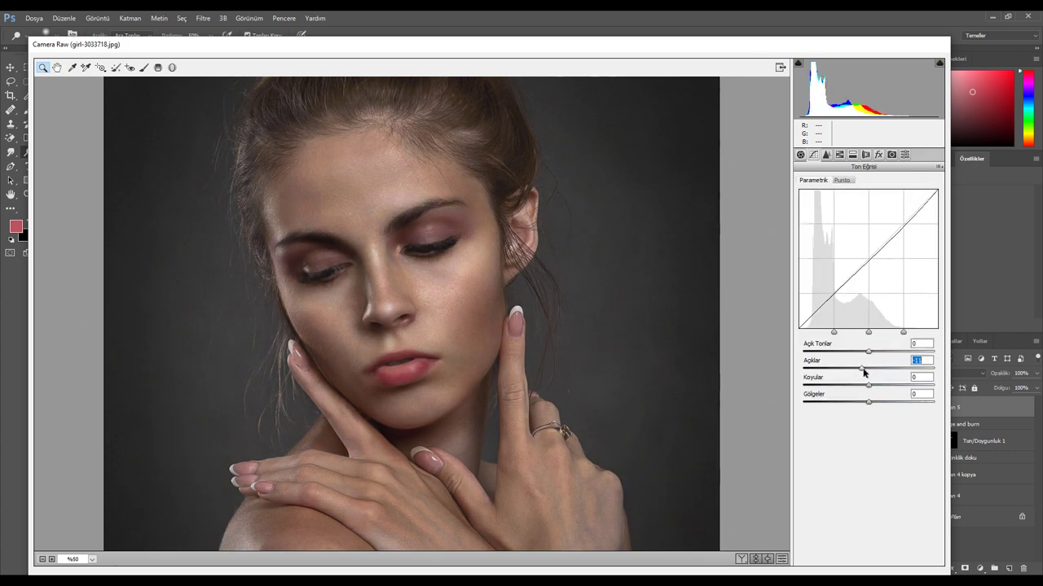
{"action": "left_click", "coordinate": [826, 154]}
{"action": "left_click_drag", "start_coordinate": [828, 199], "coordinate": [840, 198]}
{"action": "left_click_drag", "start_coordinate": [804, 289], "coordinate": [815, 289]}
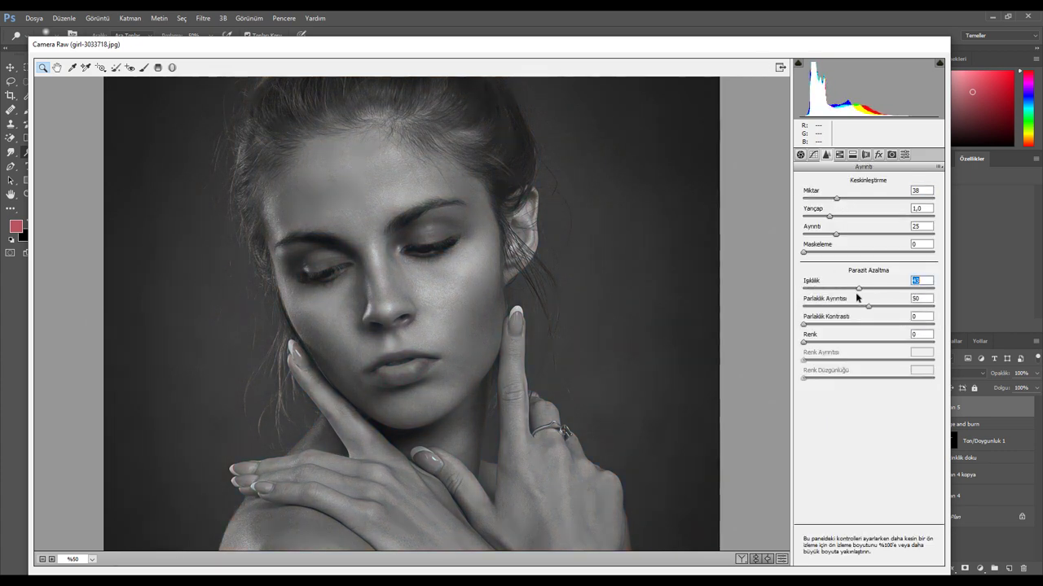
{"action": "left_click", "coordinate": [839, 154]}
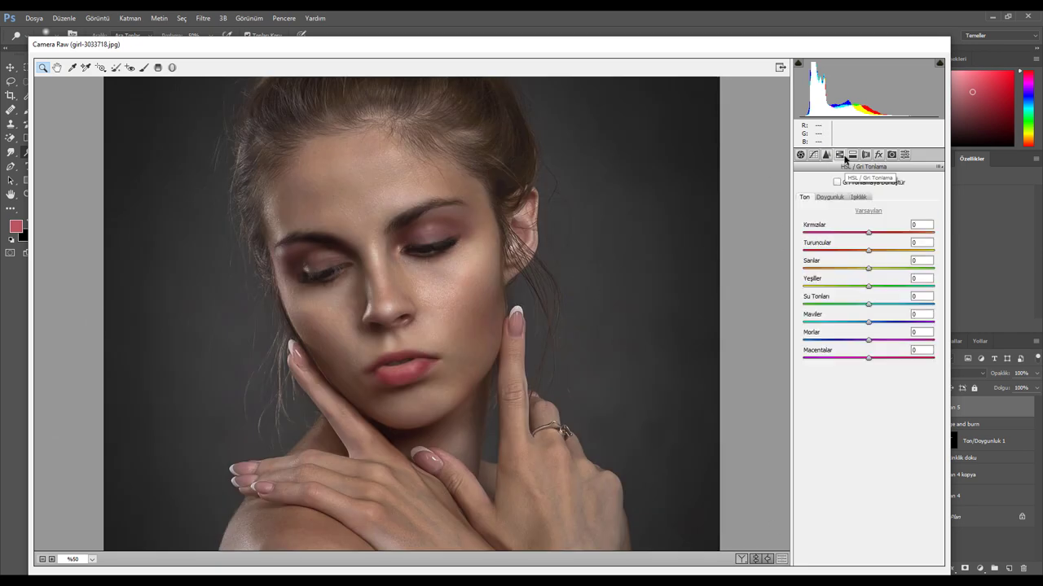
{"action": "left_click", "coordinate": [852, 154]}
{"action": "left_click", "coordinate": [878, 154]}
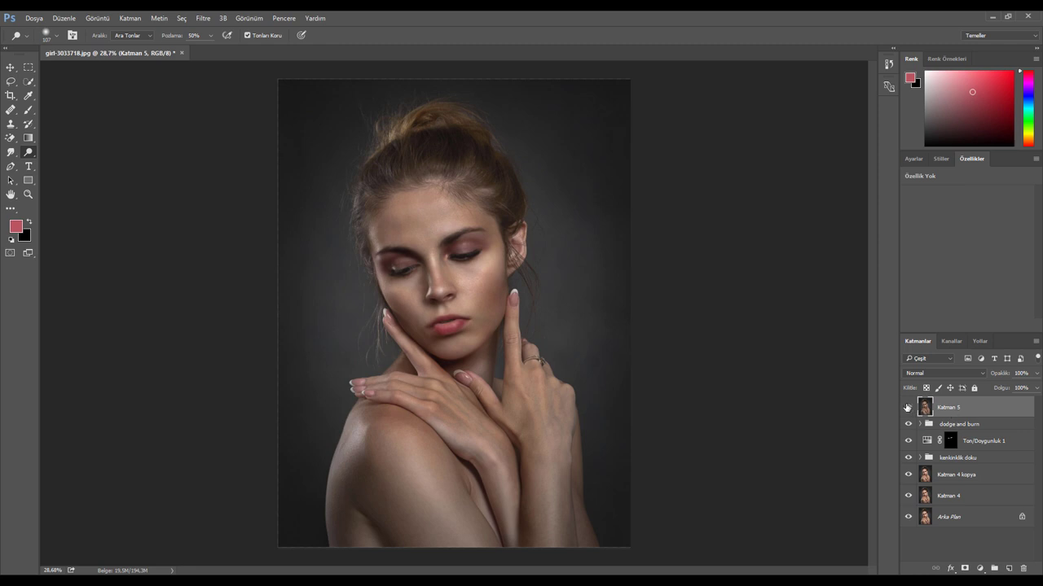
Hide Katman 4 and Katman 4 kopya and toggle the merged layer to compare.
{"action": "scroll", "coordinate": [446, 249], "scroll_direction": "up", "scroll_amount": 5}
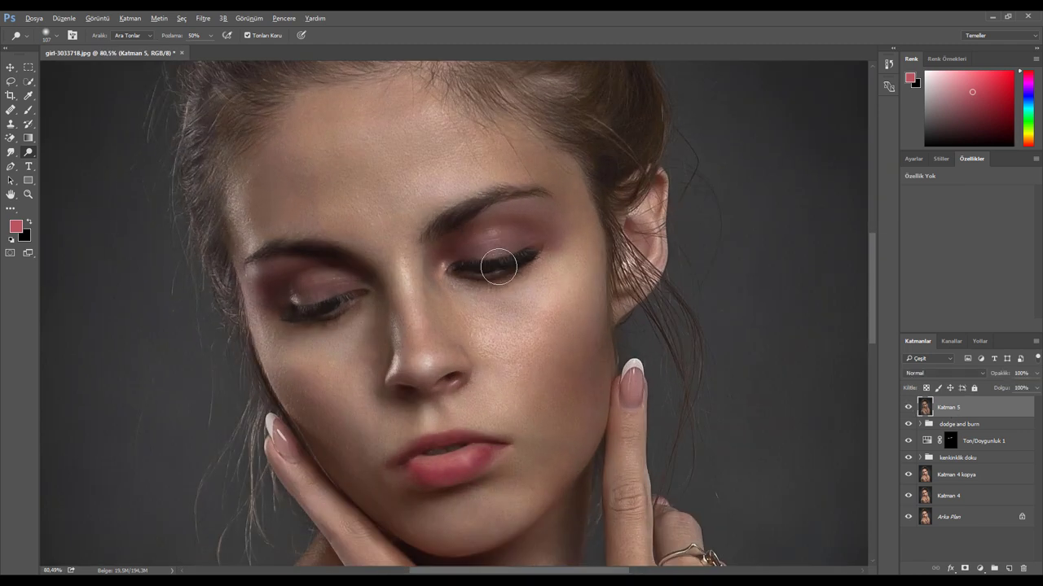
{"action": "left_click", "coordinate": [909, 407]}
{"action": "left_click", "coordinate": [909, 407]}
{"action": "scroll", "coordinate": [573, 347], "scroll_direction": "down", "scroll_amount": 2}
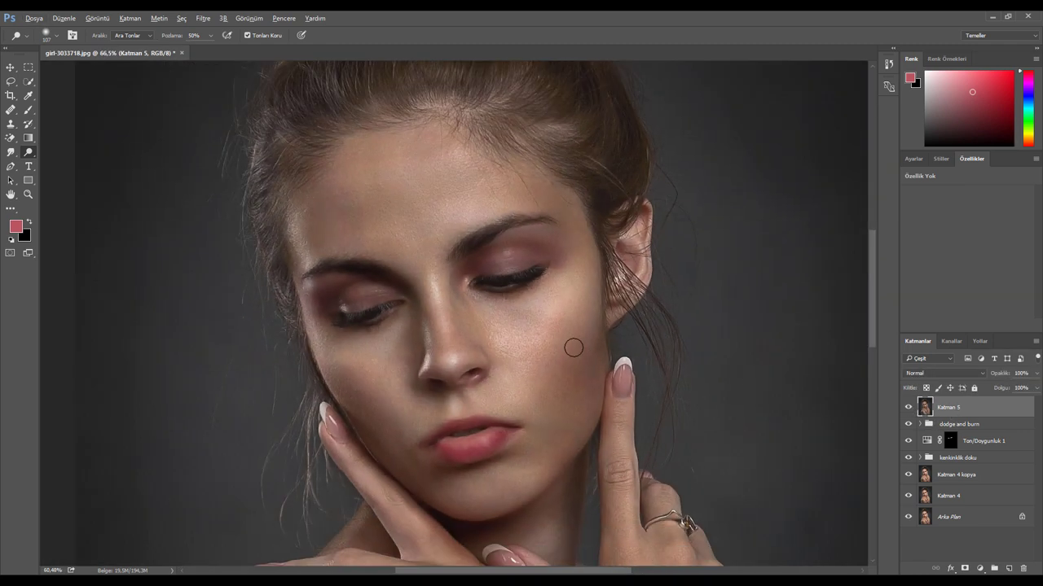
{"action": "scroll", "coordinate": [530, 384], "scroll_direction": "down", "scroll_amount": 3}
{"action": "scroll", "coordinate": [479, 321], "scroll_direction": "up", "scroll_amount": 3}
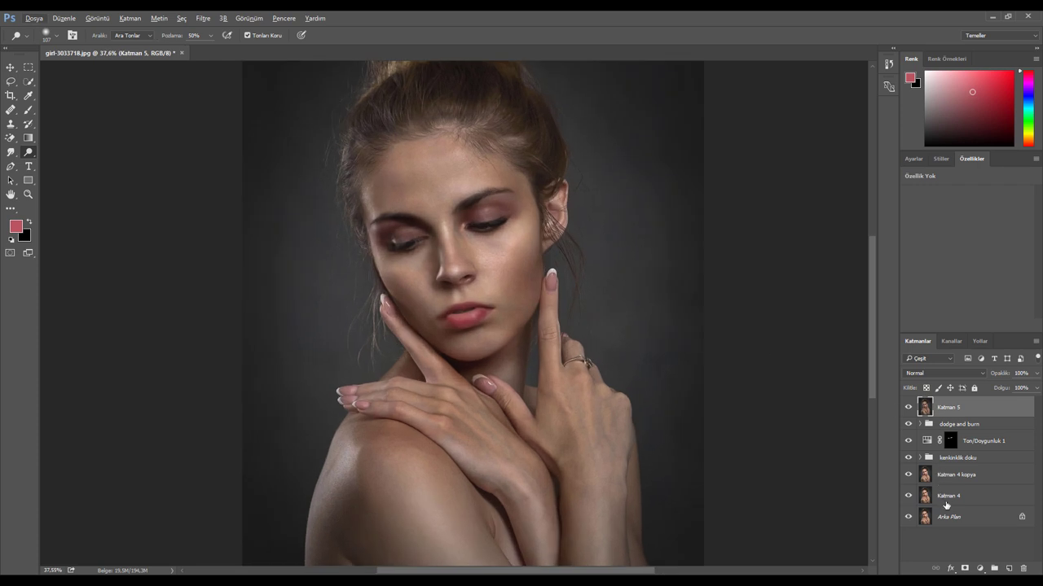
{"action": "left_click", "coordinate": [909, 494]}
{"action": "left_click", "coordinate": [909, 482]}
{"action": "left_click", "coordinate": [909, 407]}
{"action": "left_click", "coordinate": [909, 407]}
Turn Katman 4 and its copy back on and recheck the merged layer's effect.
{"action": "left_click_drag", "start_coordinate": [909, 461], "coordinate": [909, 497]}
{"action": "scroll", "coordinate": [443, 193], "scroll_direction": "down", "scroll_amount": 2}
{"action": "scroll", "coordinate": [443, 193], "scroll_direction": "up", "scroll_amount": 3}
{"action": "scroll", "coordinate": [468, 258], "scroll_direction": "up", "scroll_amount": 2}
{"action": "scroll", "coordinate": [521, 328], "scroll_direction": "down", "scroll_amount": 2}
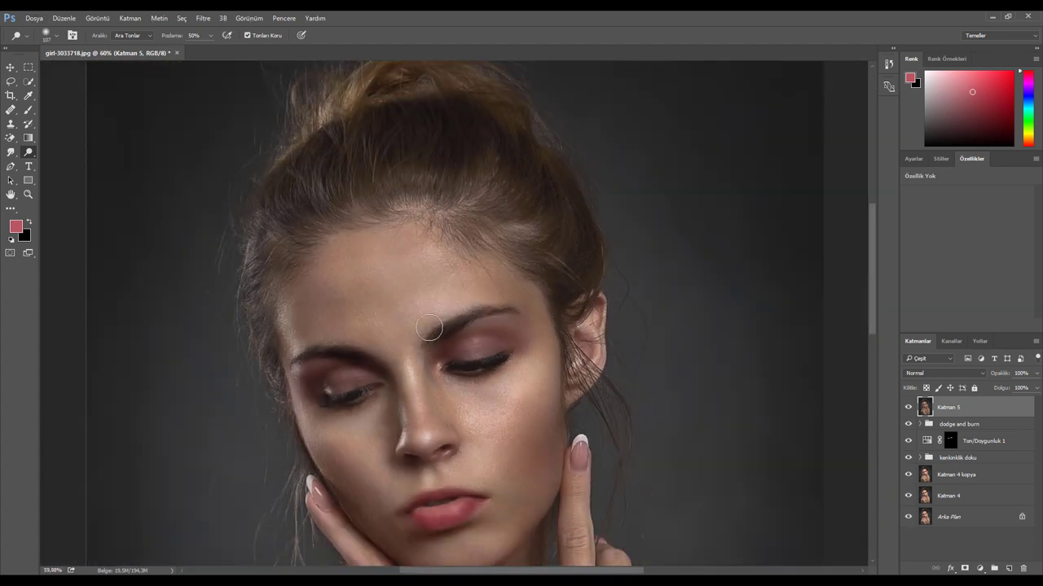
{"action": "scroll", "coordinate": [432, 408], "scroll_direction": "up", "scroll_amount": 1}
{"action": "left_click", "coordinate": [909, 407]}
{"action": "left_click", "coordinate": [909, 408]}
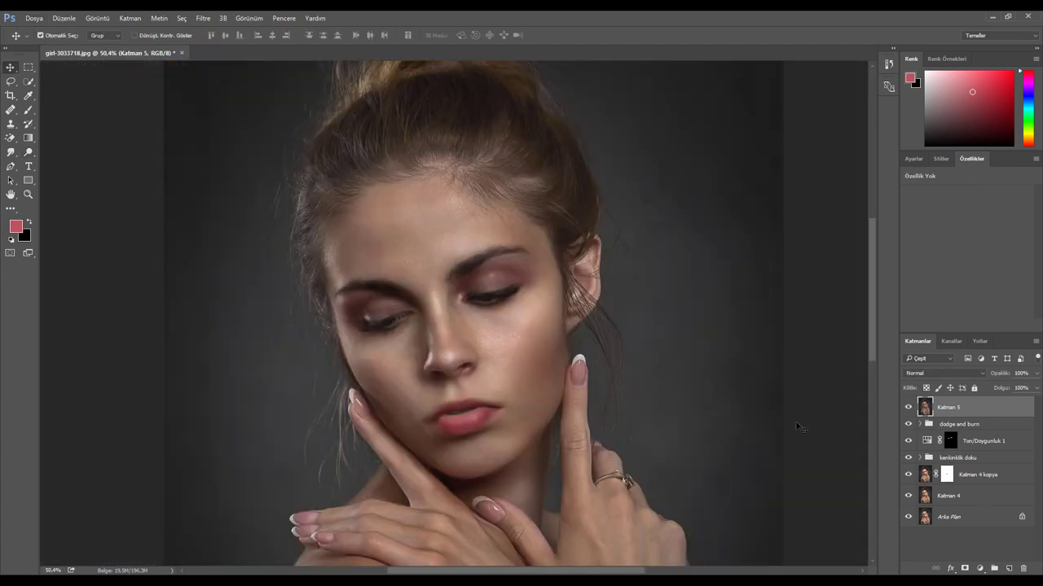
Duplicate Katman 5 and apply Reduce Noise at strength 10, 0% preserve details.
{"action": "key", "text": "ctrl+semicolon"}
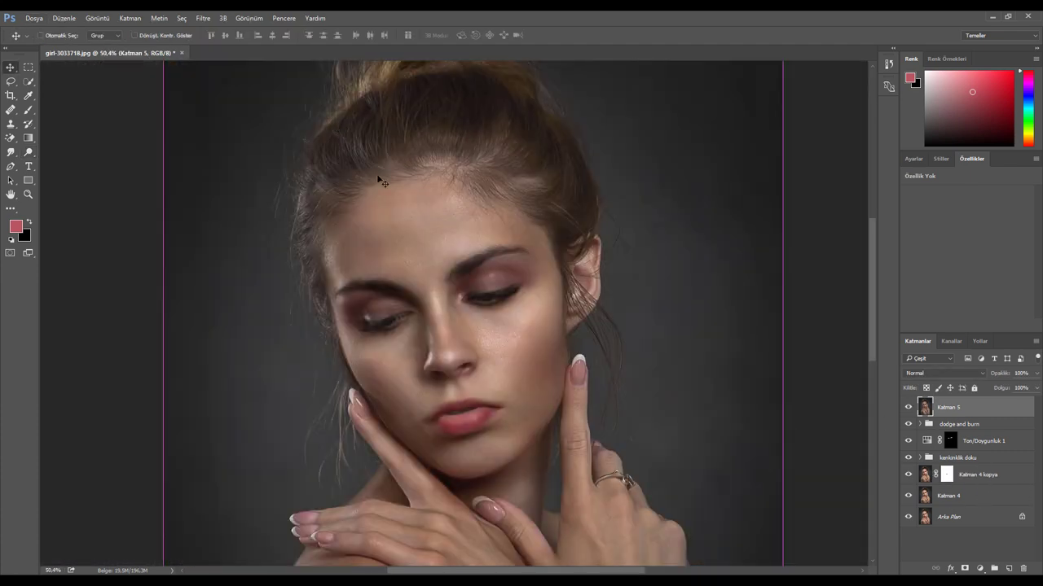
{"action": "key", "text": "ctrl+j"}
{"action": "key", "text": "ctrl+semicolon"}
{"action": "left_click", "coordinate": [203, 18]}
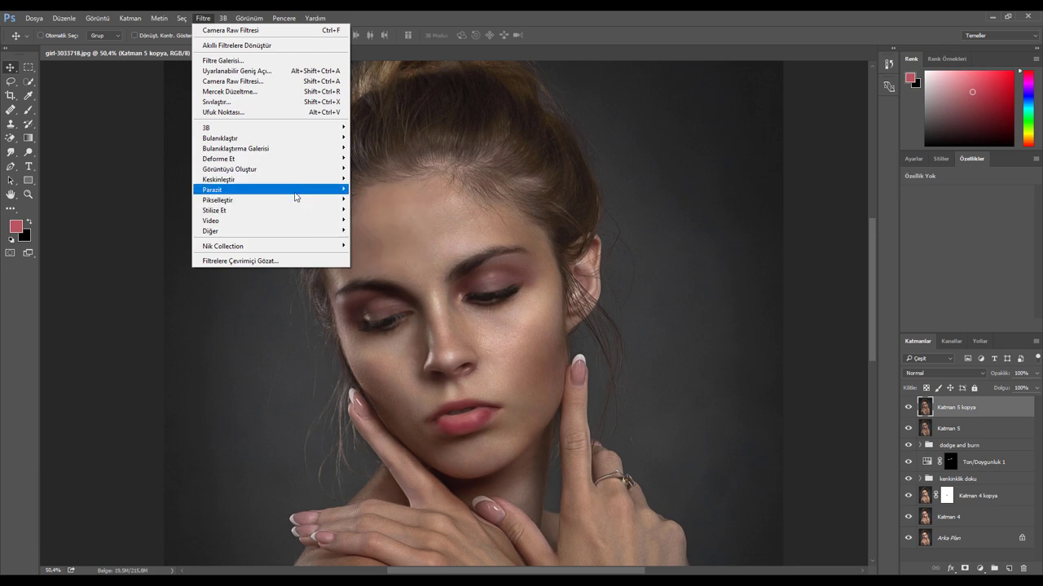
{"action": "mouse_move", "coordinate": [244, 189]}
{"action": "left_click", "coordinate": [371, 222]}
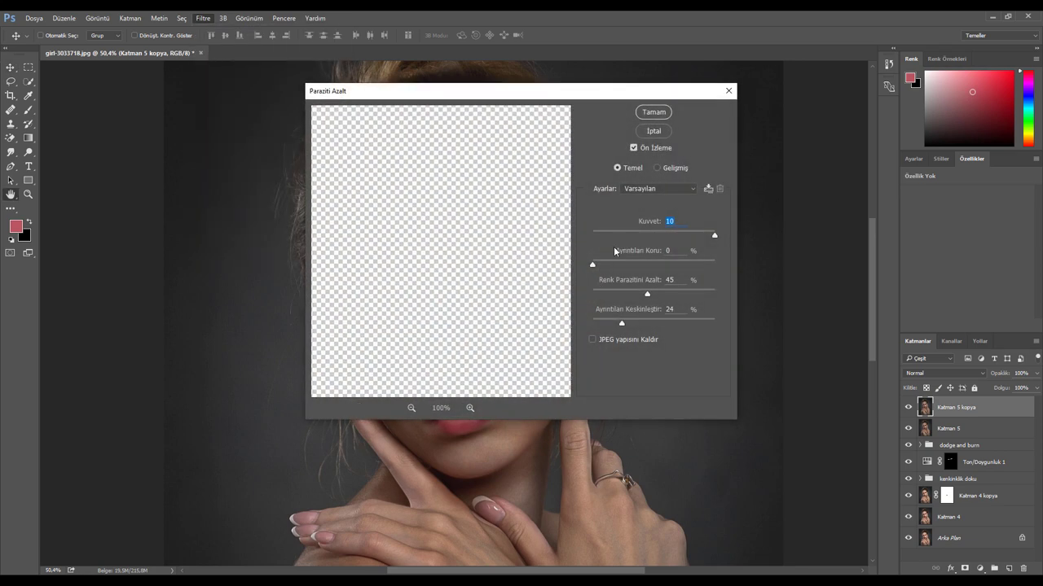
{"action": "left_click_drag", "start_coordinate": [475, 216], "coordinate": [416, 330]}
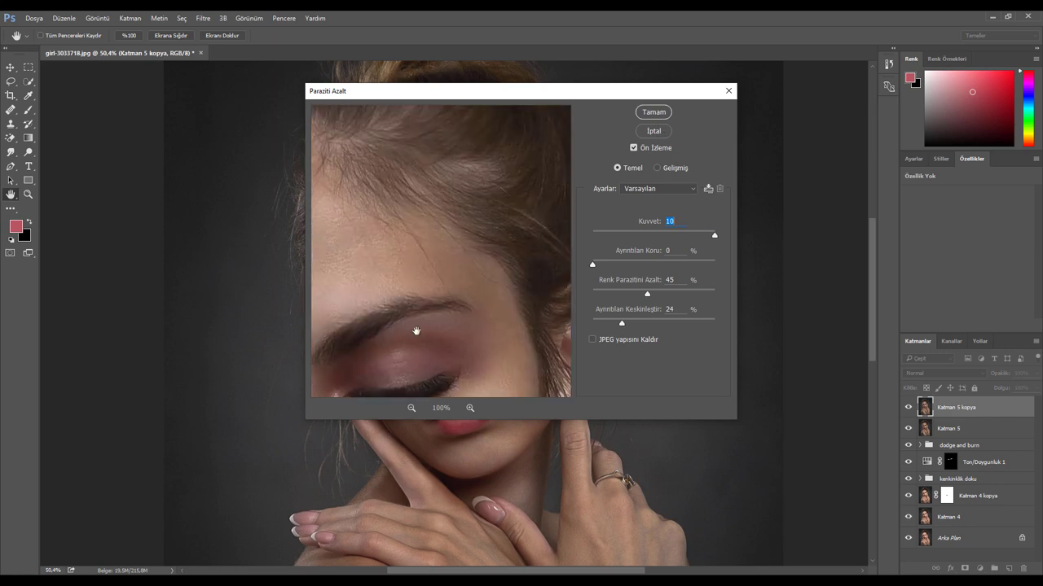
{"action": "left_click", "coordinate": [651, 113]}
Delete the extra duplicate and give Katman 5 kopya a black hiding mask.
{"action": "scroll", "coordinate": [466, 101], "scroll_direction": "up", "scroll_amount": 2}
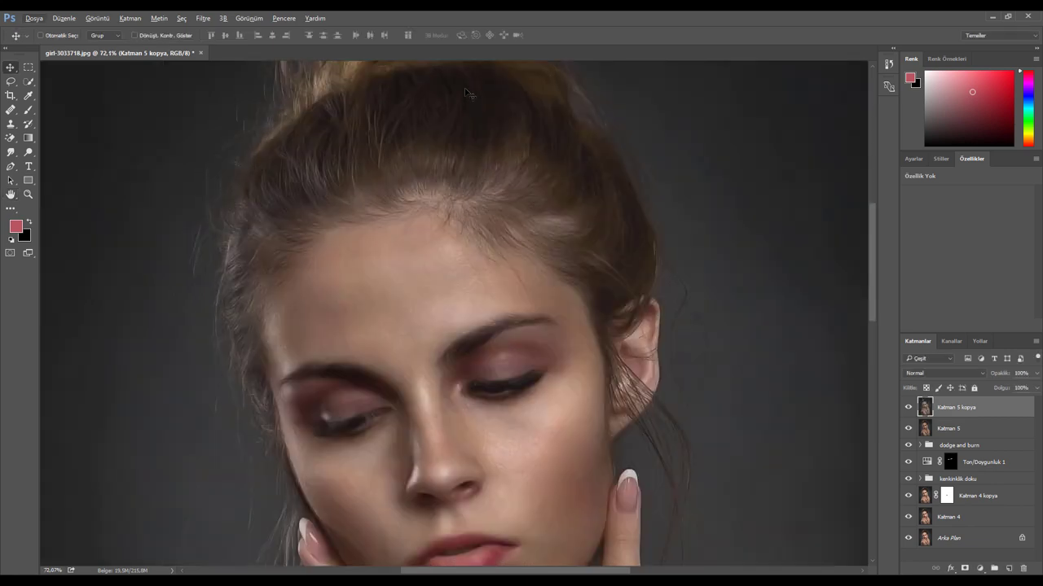
{"action": "scroll", "coordinate": [466, 101], "scroll_direction": "up", "scroll_amount": 2}
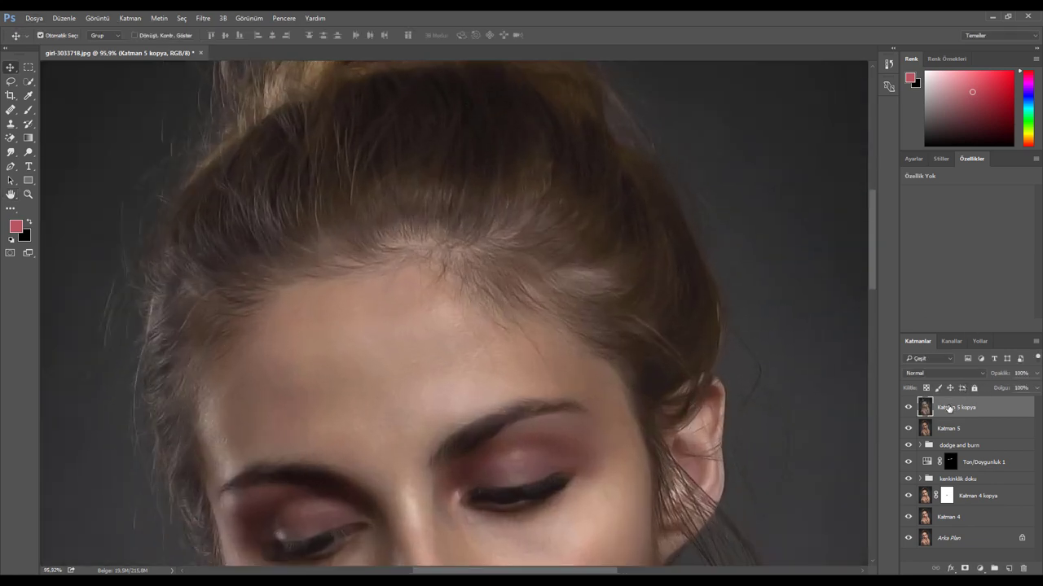
{"action": "key", "text": "ctrl+j"}
{"action": "key", "text": "Delete"}
{"action": "key", "text": "ctrl"}
{"action": "scroll", "coordinate": [572, 350], "scroll_direction": "down", "scroll_amount": 3}
{"action": "scroll", "coordinate": [594, 356], "scroll_direction": "down", "scroll_amount": 3}
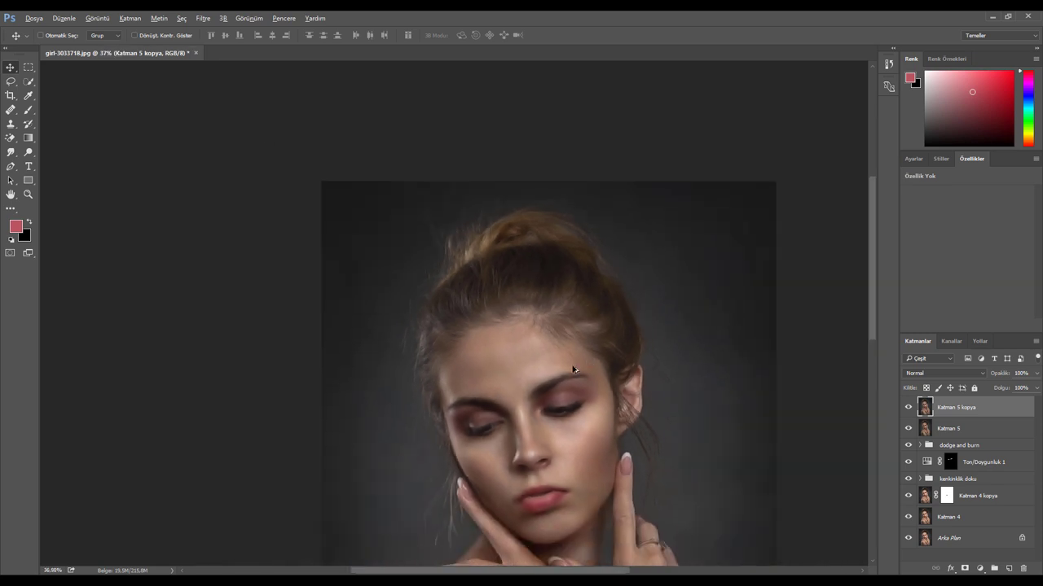
{"action": "scroll", "coordinate": [560, 364], "scroll_direction": "up", "scroll_amount": 3}
{"action": "scroll", "coordinate": [515, 301], "scroll_direction": "up", "scroll_amount": 2}
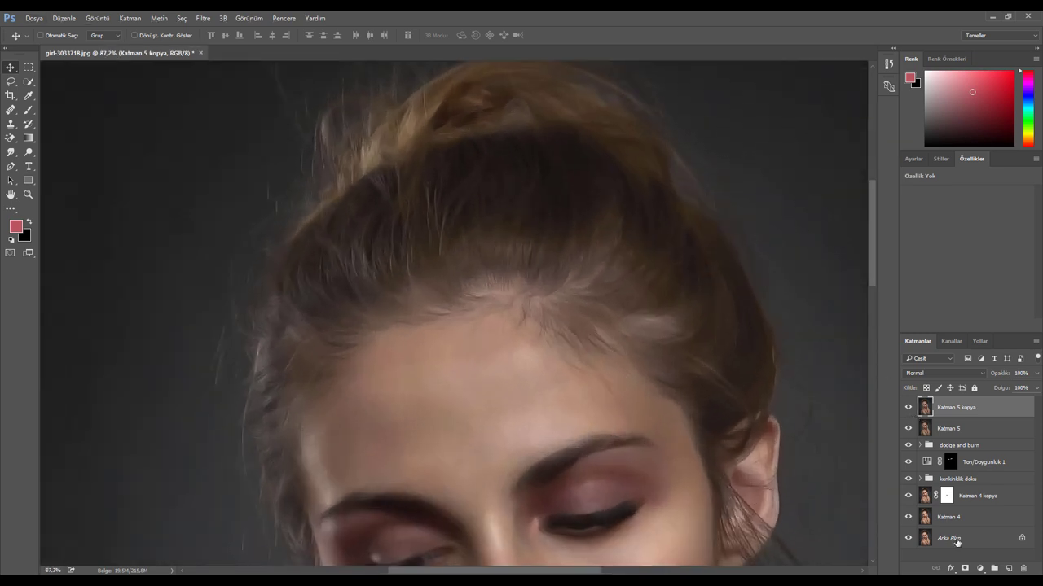
{"action": "left_click", "coordinate": [964, 569], "text": "alt"}
Reset colours and pick a soft round Brush for painting the mask.
{"action": "key", "text": "d"}
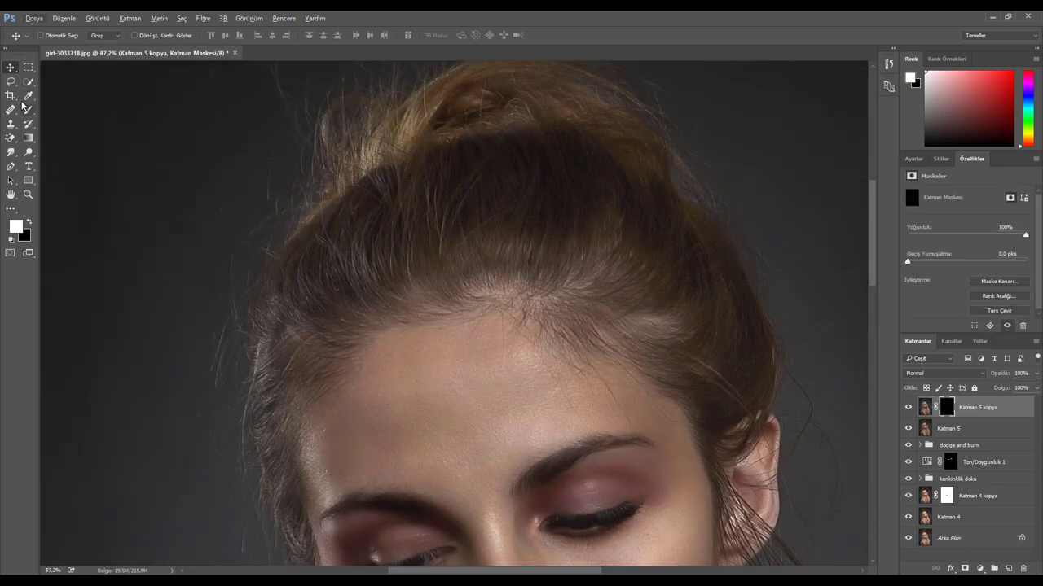
{"action": "left_click", "coordinate": [28, 110]}
{"action": "right_click", "coordinate": [416, 221]}
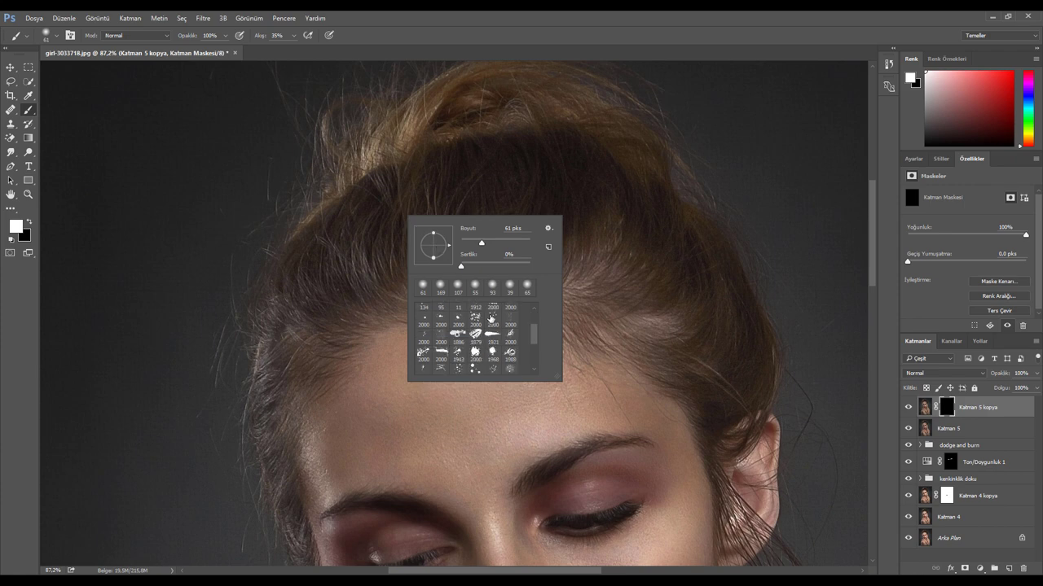
{"action": "left_click", "coordinate": [491, 318]}
{"action": "key", "text": "Return"}
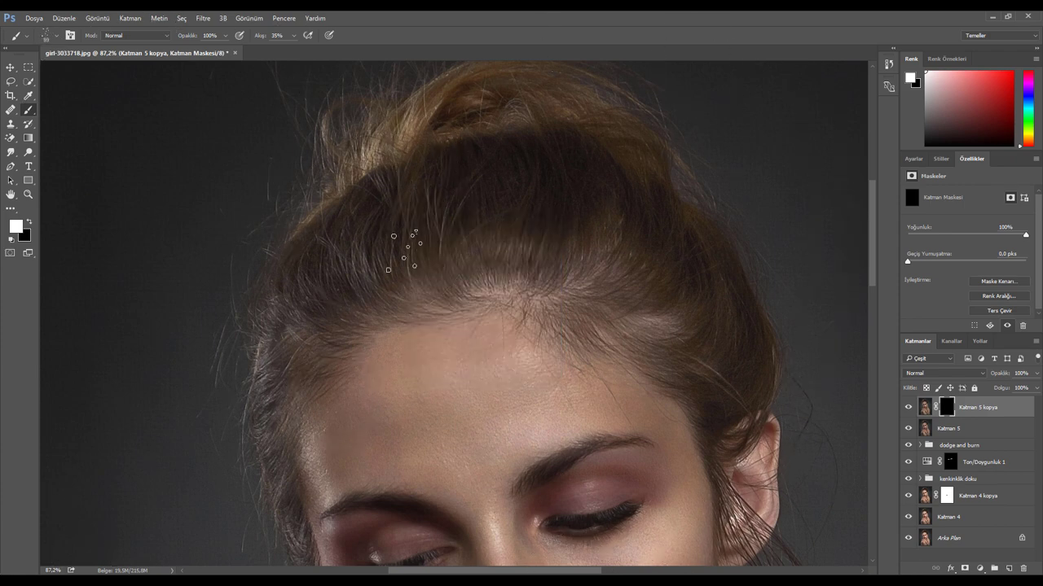
{"action": "key", "text": "x"}
{"action": "key", "text": "x"}
{"action": "right_click", "coordinate": [489, 257]}
{"action": "scroll", "coordinate": [538, 301], "scroll_direction": "up", "scroll_amount": 3}
{"action": "left_click", "coordinate": [521, 277]}
{"action": "right_click", "coordinate": [429, 221], "text": "alt"}
Paint white along the hairline, then switch to black with a roughly 300 px brush.
{"action": "mouse_move", "coordinate": [660, 230]}
{"action": "left_mouse_down"}
{"action": "mouse_move", "coordinate": [526, 233]}
{"action": "mouse_move", "coordinate": [575, 184]}
{"action": "mouse_move", "coordinate": [681, 360]}
{"action": "left_mouse_up"}
{"action": "mouse_move", "coordinate": [333, 336]}
{"action": "left_mouse_down"}
{"action": "mouse_move", "coordinate": [464, 226]}
{"action": "mouse_move", "coordinate": [391, 209]}
{"action": "mouse_move", "coordinate": [298, 347]}
{"action": "mouse_move", "coordinate": [325, 355]}
{"action": "left_mouse_up"}
{"action": "key", "text": "bracketleft"}
{"action": "key", "text": "bracketleft"}
{"action": "key", "text": "bracketleft"}
{"action": "scroll", "coordinate": [286, 405], "scroll_direction": "down", "scroll_amount": 3}
{"action": "scroll", "coordinate": [293, 367], "scroll_direction": "down", "scroll_amount": 2}
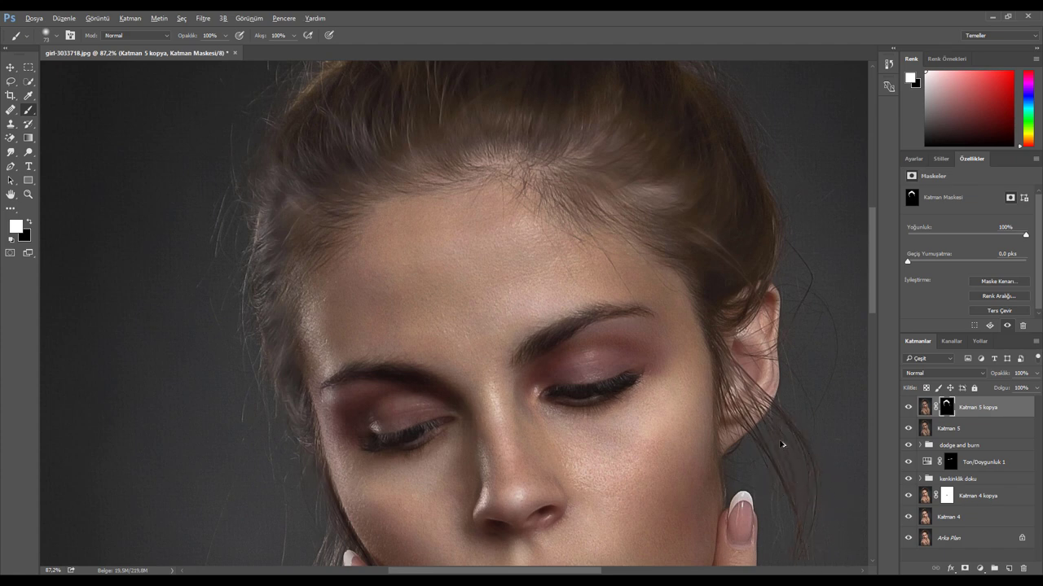
{"action": "scroll", "coordinate": [635, 193], "scroll_direction": "up", "scroll_amount": 3}
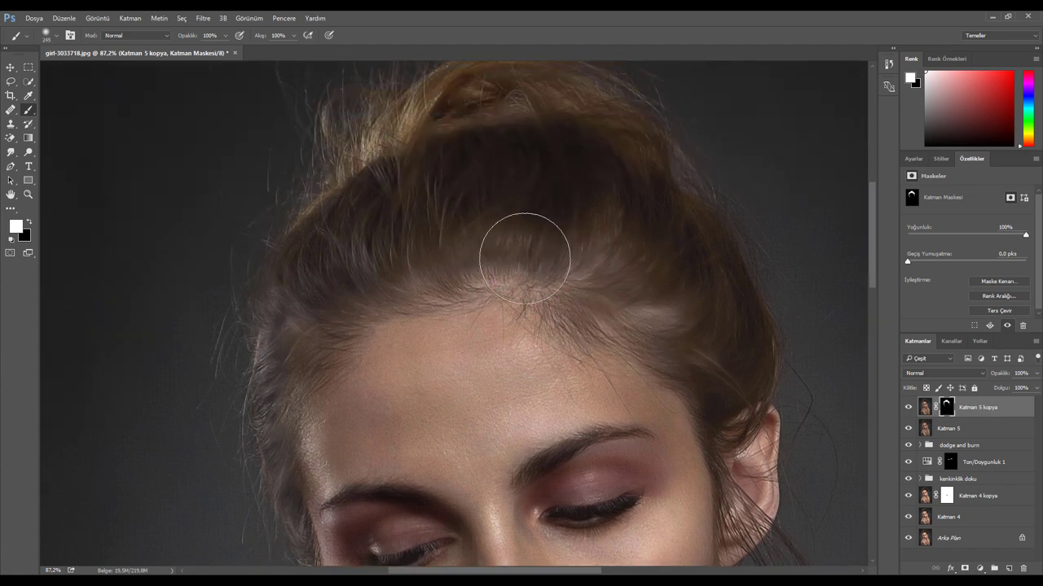
{"action": "key", "text": "x"}
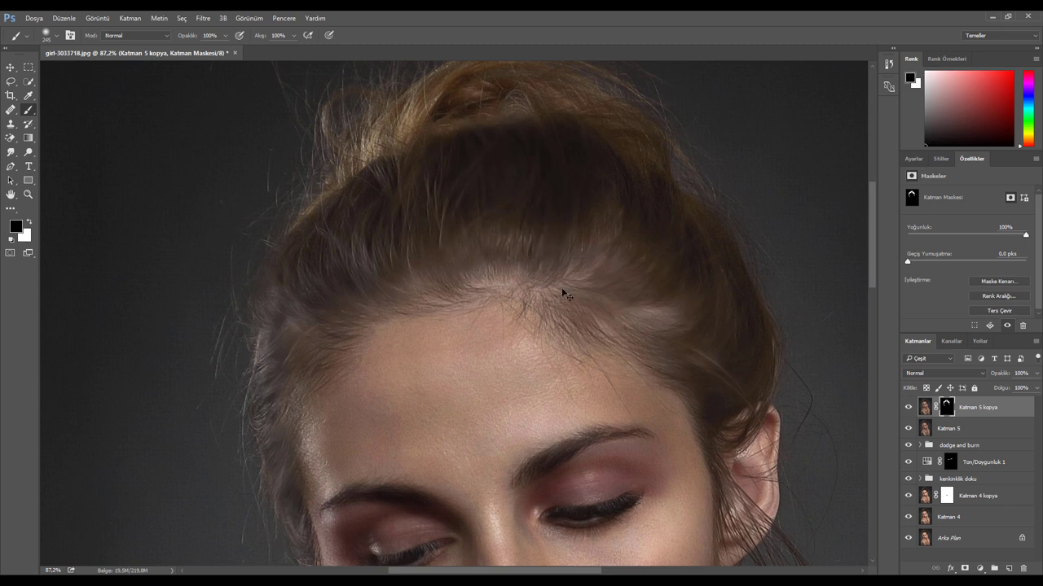
{"action": "left_click_drag", "start_coordinate": [495, 275], "coordinate": [513, 284]}
Paint white at 50% opacity over the cheeks, brush around 150 then 106 px.
{"action": "scroll", "coordinate": [563, 312], "scroll_direction": "down", "scroll_amount": 5, "text": "alt"}
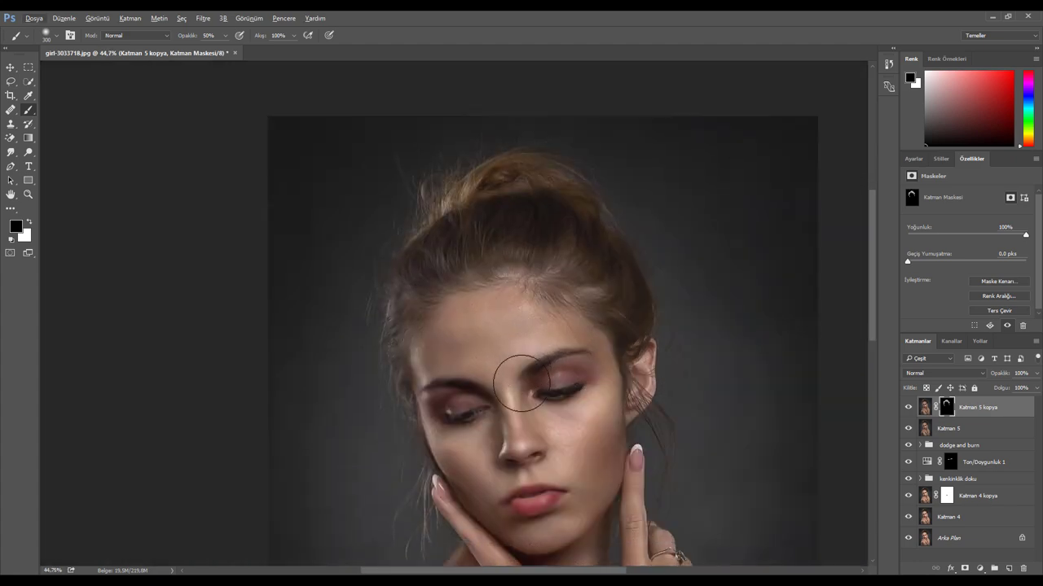
{"action": "scroll", "coordinate": [522, 383], "scroll_direction": "up", "scroll_amount": 2, "text": "alt"}
{"action": "scroll", "coordinate": [522, 383], "scroll_direction": "up", "scroll_amount": 2, "text": "alt"}
{"action": "left_click_drag", "start_coordinate": [525, 279], "coordinate": [531, 280]}
{"action": "key", "text": "x"}
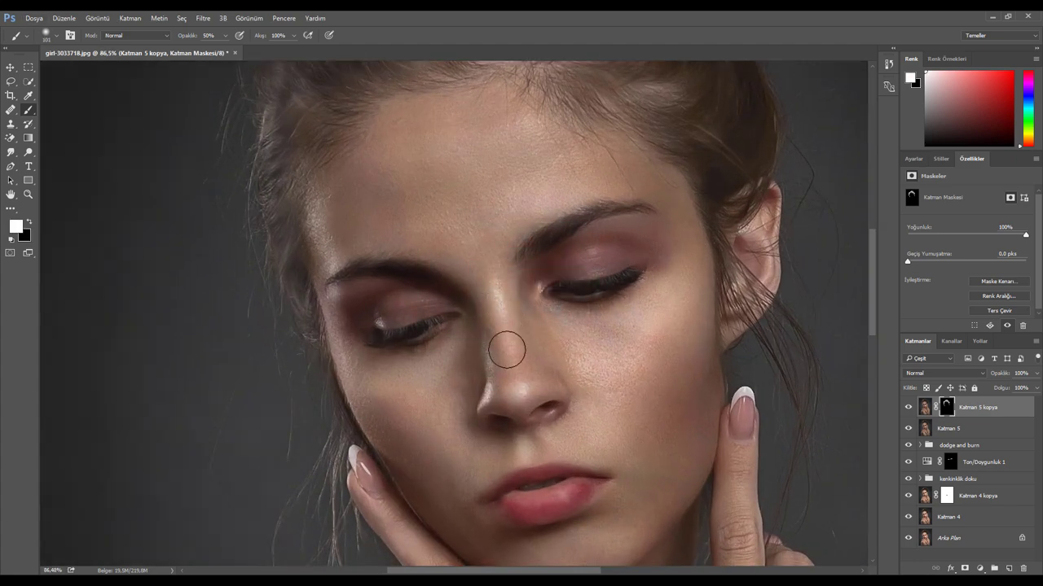
{"action": "scroll", "coordinate": [548, 402], "scroll_direction": "up", "scroll_amount": 1, "text": "alt"}
{"action": "left_click_drag", "start_coordinate": [581, 367], "coordinate": [540, 377]}
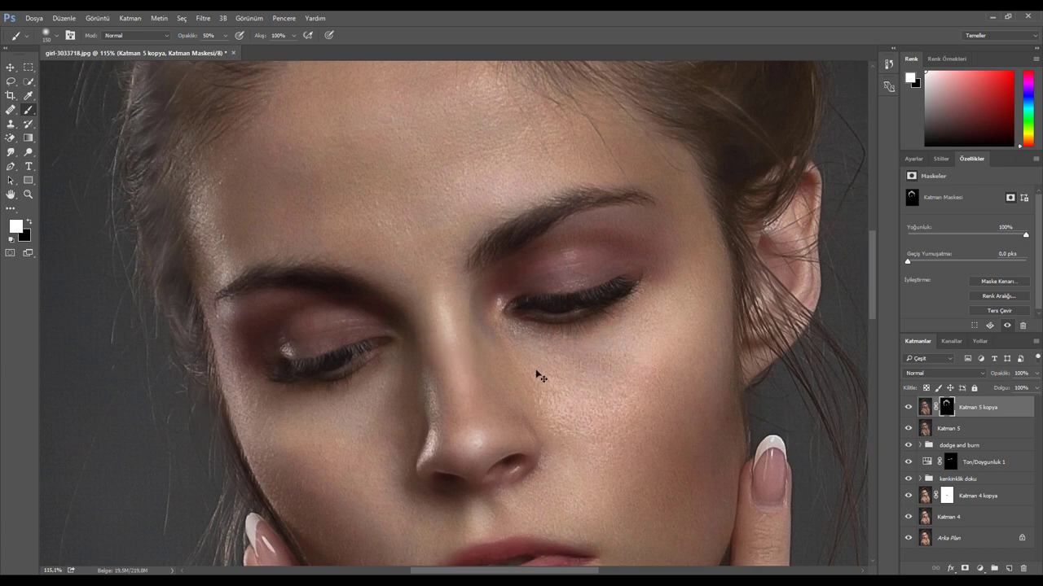
{"action": "scroll", "coordinate": [647, 395], "scroll_direction": "down", "scroll_amount": 2}
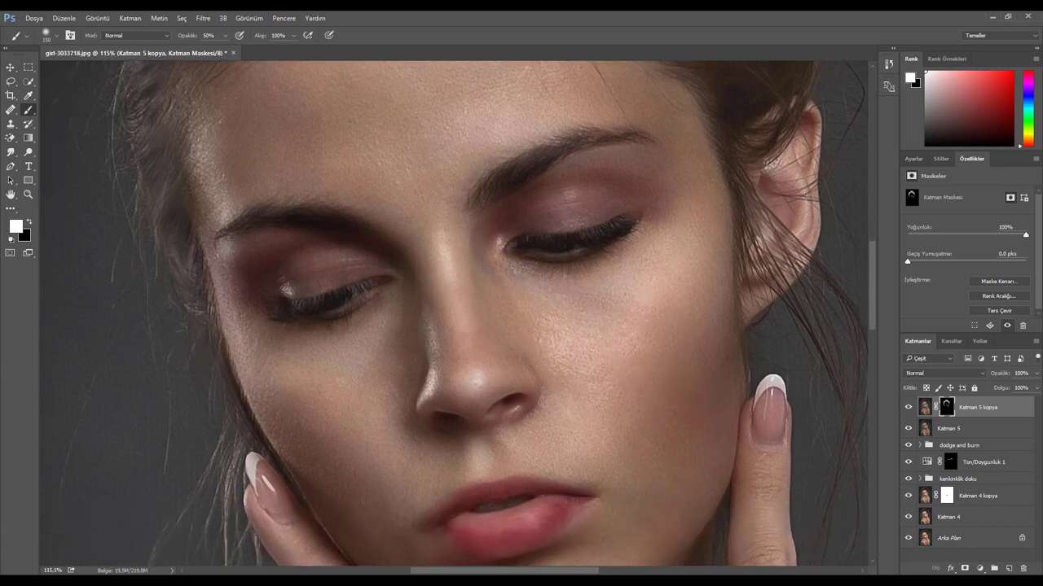
{"action": "scroll", "coordinate": [693, 365], "scroll_direction": "down", "scroll_amount": 2}
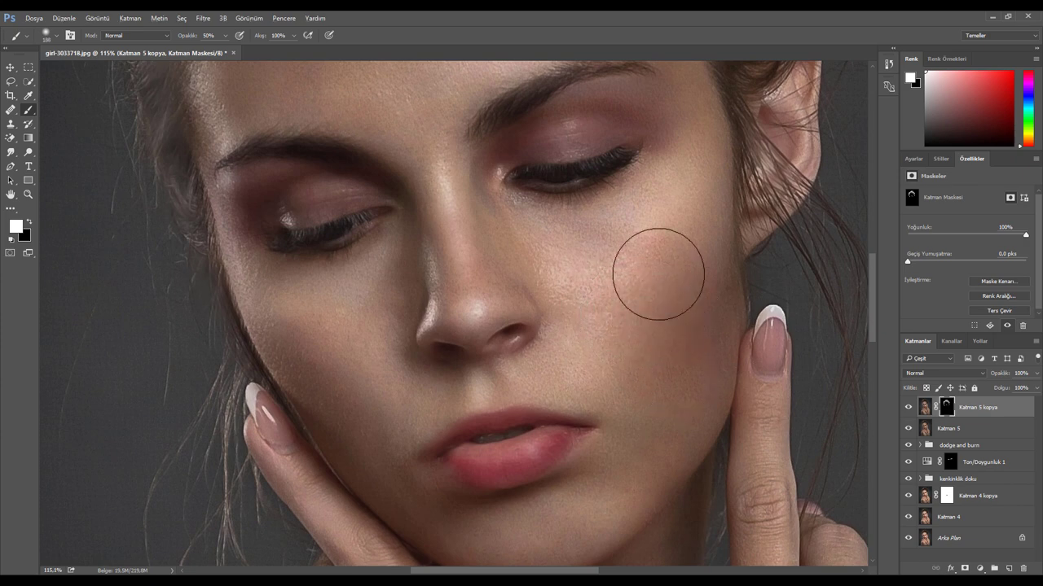
{"action": "scroll", "coordinate": [296, 366], "scroll_direction": "down", "scroll_amount": 2}
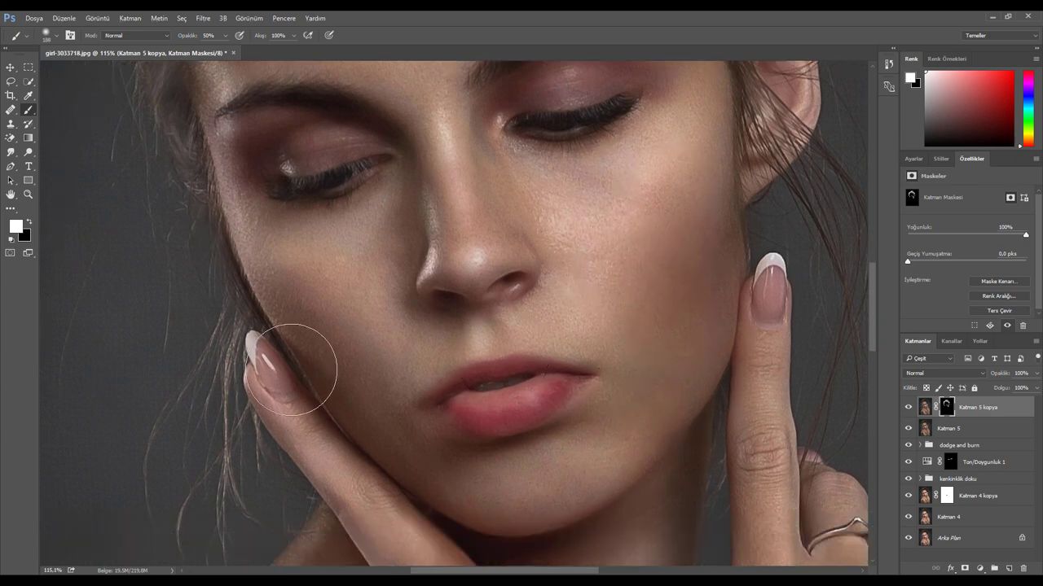
{"action": "scroll", "coordinate": [458, 326], "scroll_direction": "down", "scroll_amount": 2}
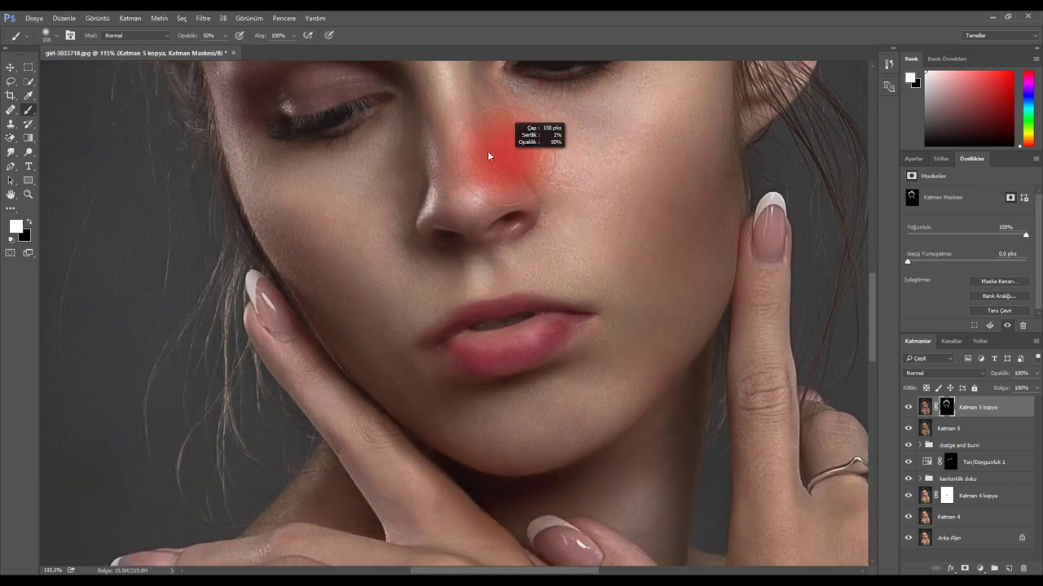
{"action": "left_click_drag", "start_coordinate": [500, 155], "coordinate": [454, 125]}
Reveal smoothing over the nose and forehead with a roughly 165 px brush.
{"action": "scroll", "coordinate": [545, 191], "scroll_direction": "up", "scroll_amount": 2}
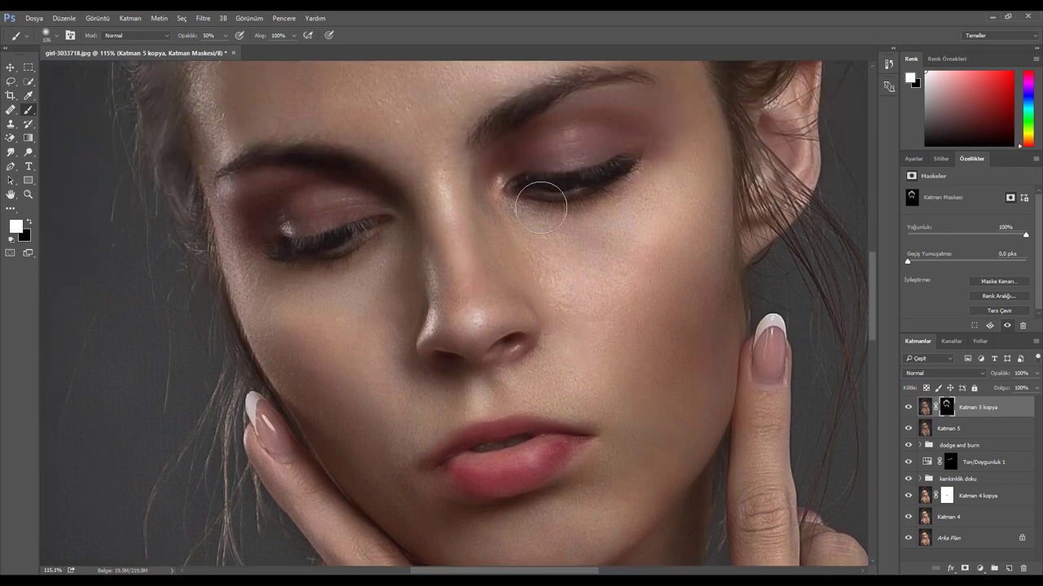
{"action": "scroll", "coordinate": [456, 200], "scroll_direction": "up", "scroll_amount": 1}
{"action": "scroll", "coordinate": [416, 172], "scroll_direction": "up", "scroll_amount": 2}
{"action": "left_click_drag", "start_coordinate": [447, 218], "coordinate": [480, 219]}
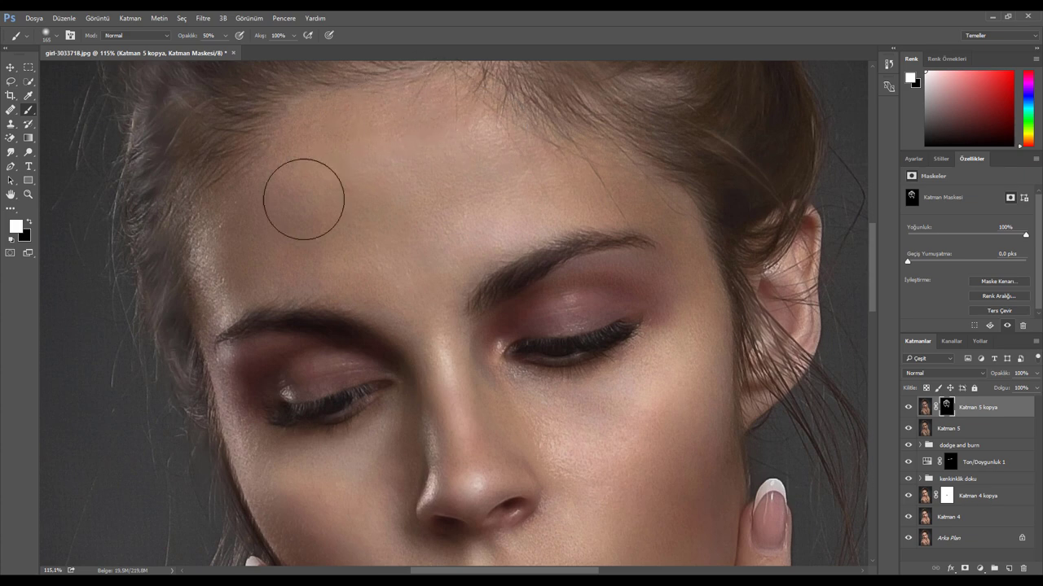
{"action": "scroll", "coordinate": [488, 293], "scroll_direction": "down", "scroll_amount": 3}
{"action": "scroll", "coordinate": [594, 387], "scroll_direction": "up", "scroll_amount": 2}
{"action": "scroll", "coordinate": [562, 408], "scroll_direction": "up", "scroll_amount": 1}
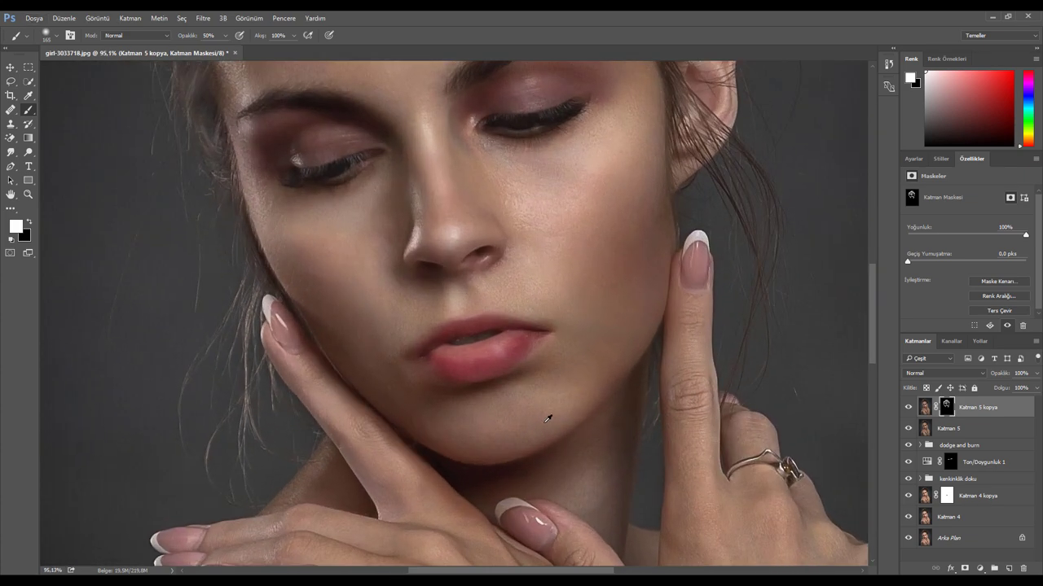
{"action": "scroll", "coordinate": [505, 391], "scroll_direction": "up", "scroll_amount": 1}
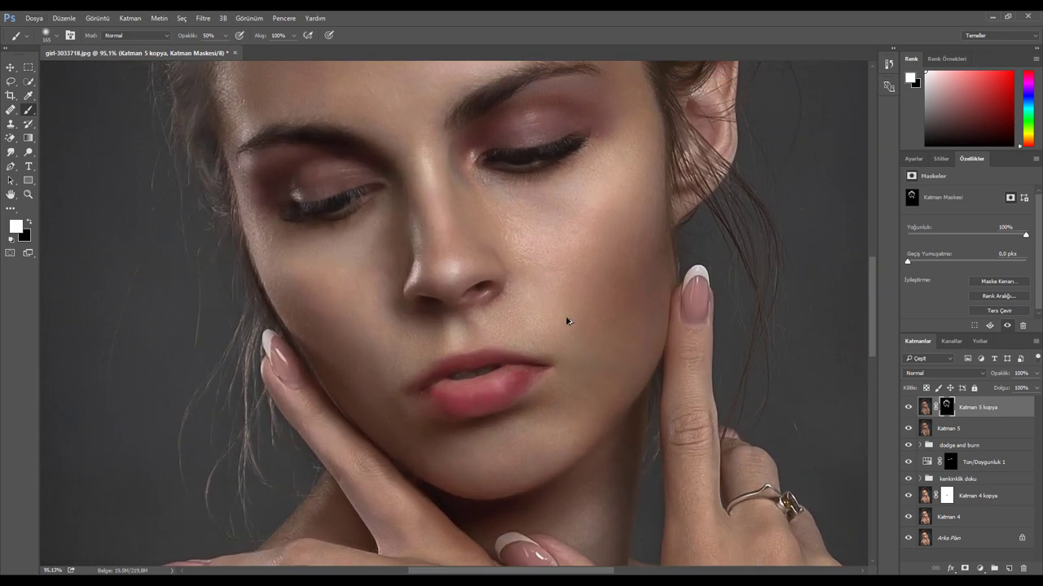
{"action": "scroll", "coordinate": [570, 319], "scroll_direction": "up", "scroll_amount": 2}
{"action": "scroll", "coordinate": [575, 233], "scroll_direction": "up", "scroll_amount": 2}
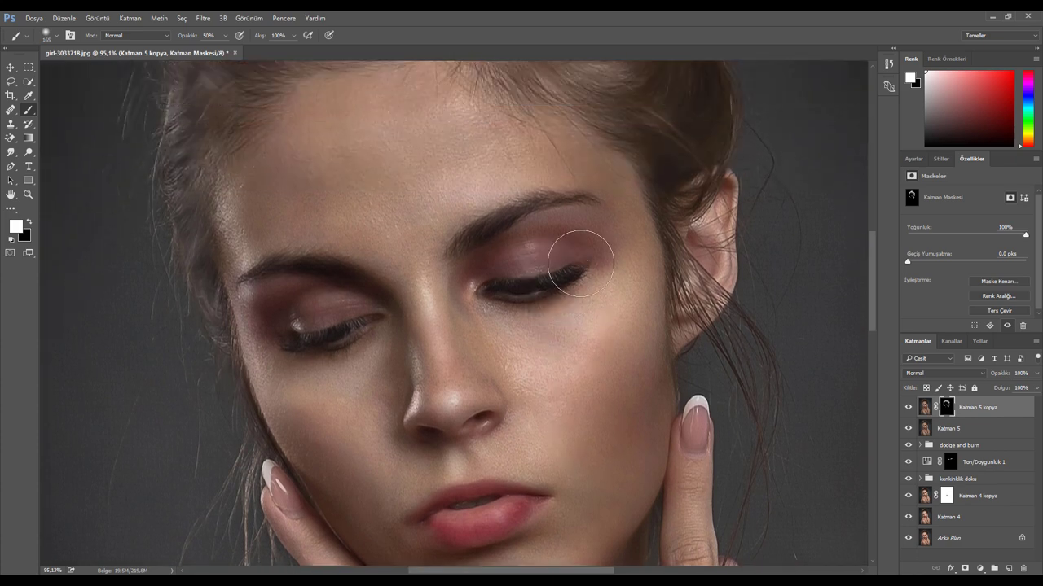
{"action": "scroll", "coordinate": [507, 321], "scroll_direction": "down", "scroll_amount": 2}
{"action": "scroll", "coordinate": [456, 163], "scroll_direction": "up", "scroll_amount": 1}
{"action": "scroll", "coordinate": [419, 147], "scroll_direction": "up", "scroll_amount": 1}
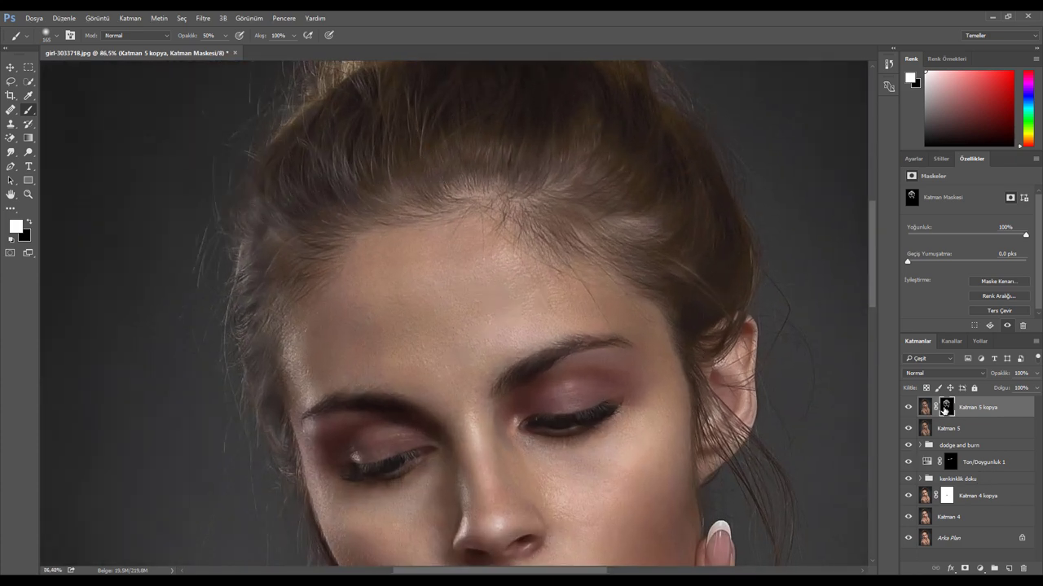
Apply the layer mask into Katman 5 kopya.
{"action": "right_click", "coordinate": [945, 408]}
{"action": "left_click", "coordinate": [948, 440]}
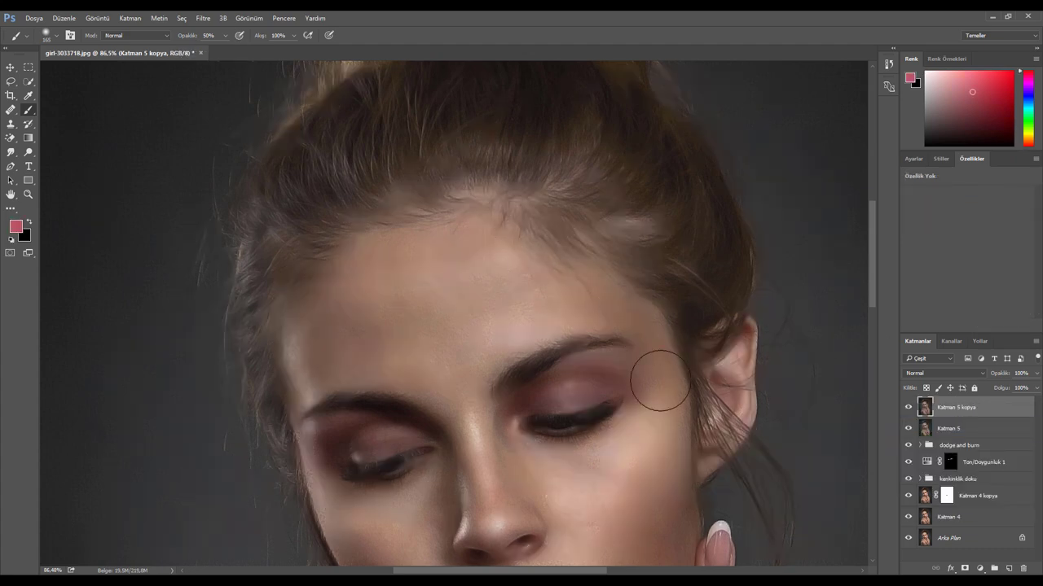
{"action": "scroll", "coordinate": [659, 377], "scroll_direction": "down", "scroll_amount": 3}
{"action": "scroll", "coordinate": [477, 226], "scroll_direction": "up", "scroll_amount": 1}
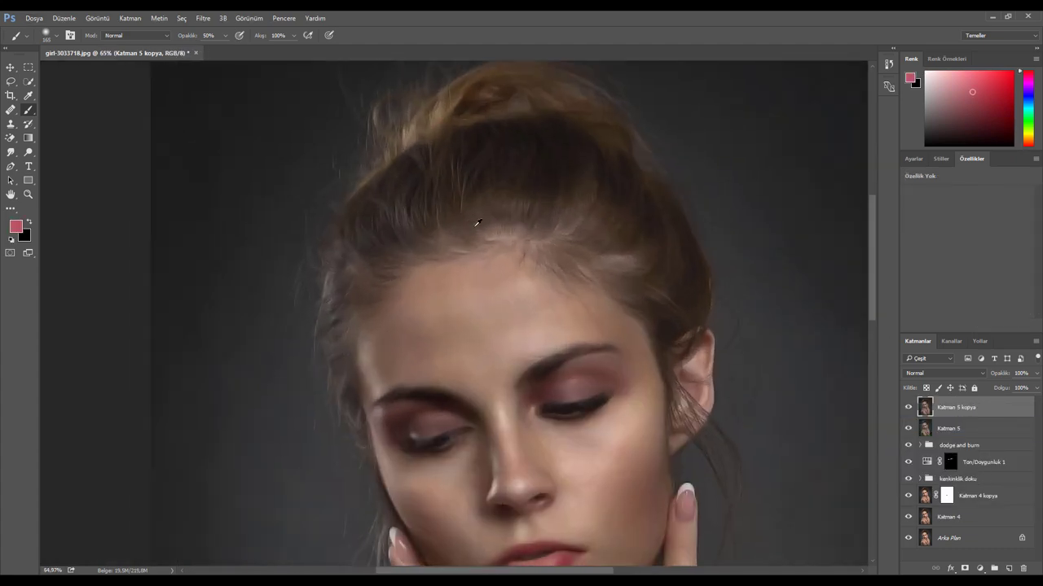
{"action": "scroll", "coordinate": [477, 226], "scroll_direction": "up", "scroll_amount": 1}
Hide a new copy of the smoothed layer; mask Katman 5 kopya from Katman 1's selection.
{"action": "key", "text": "ctrl+j"}
{"action": "left_click", "coordinate": [908, 408]}
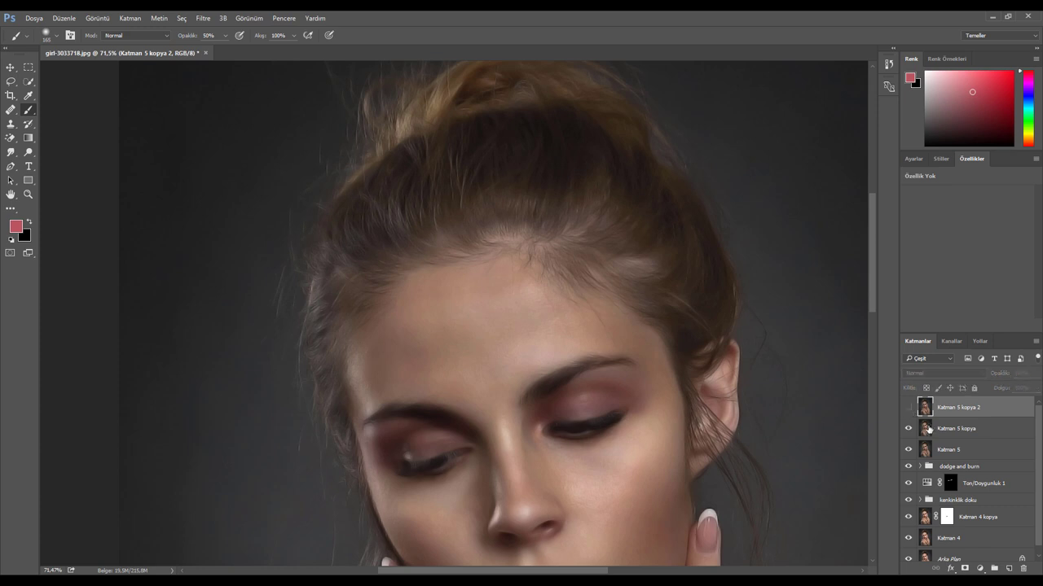
{"action": "left_click", "coordinate": [962, 432]}
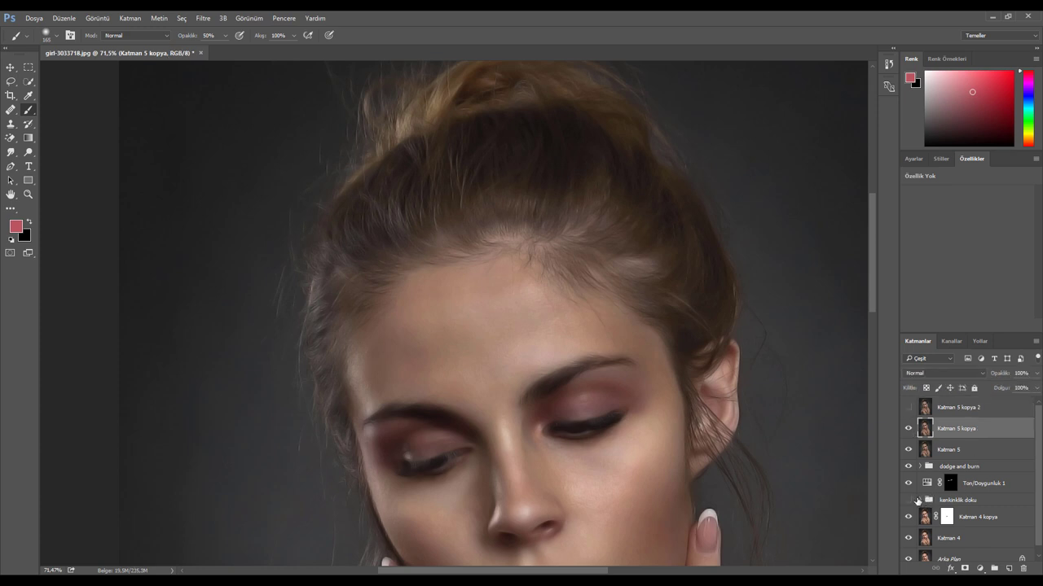
{"action": "left_click", "coordinate": [918, 500]}
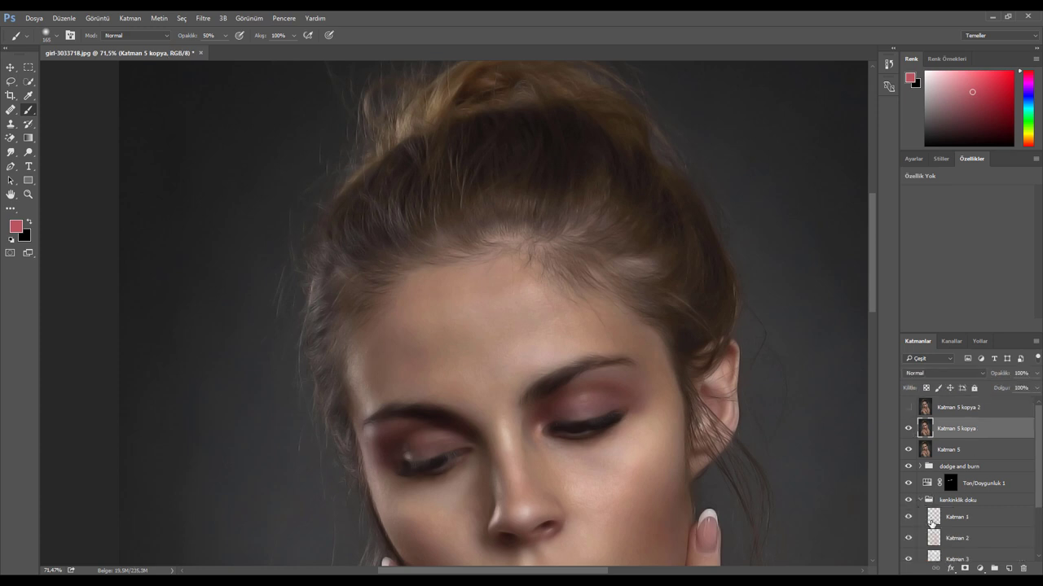
{"action": "left_click", "coordinate": [934, 518], "text": "ctrl"}
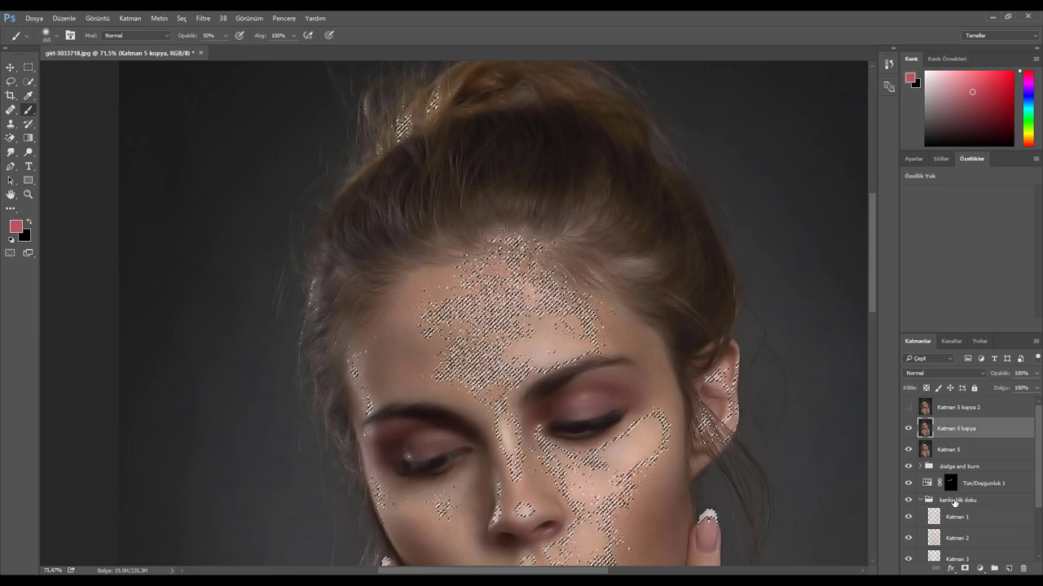
{"action": "left_click", "coordinate": [965, 569]}
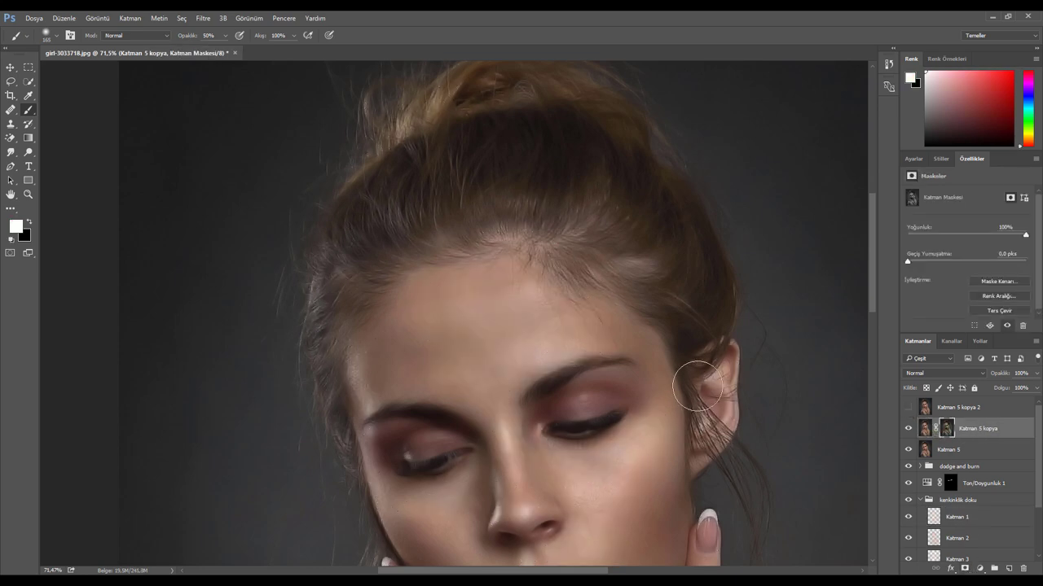
{"action": "scroll", "coordinate": [698, 386], "scroll_direction": "down", "scroll_amount": 5}
{"action": "scroll", "coordinate": [697, 385], "scroll_direction": "up", "scroll_amount": 5}
Reload the skin-texture selection, re-mask Katman 5 kopya, and invert the mask.
{"action": "left_click", "coordinate": [909, 429]}
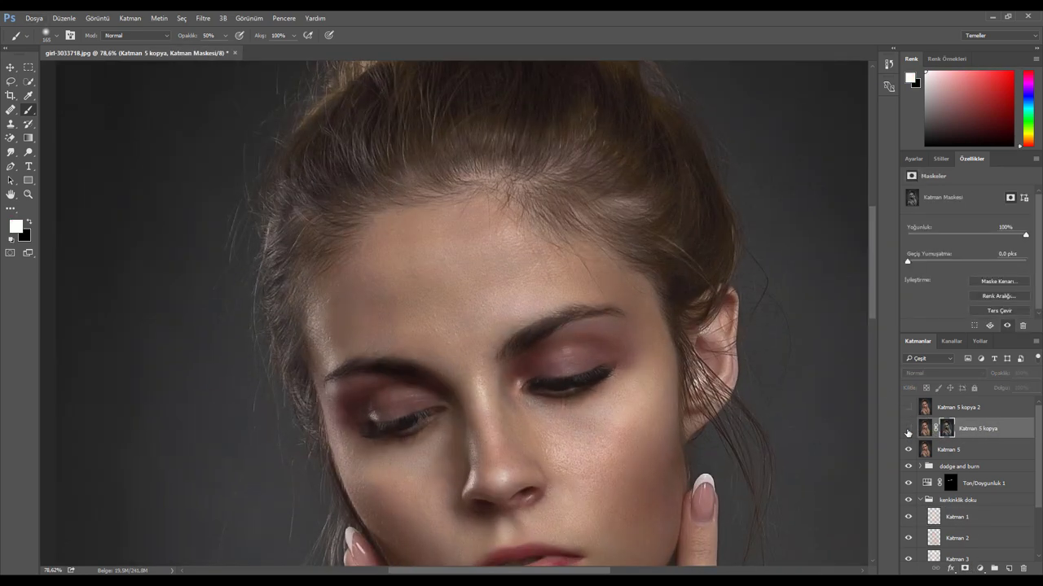
{"action": "left_click", "coordinate": [948, 433], "text": "ctrl"}
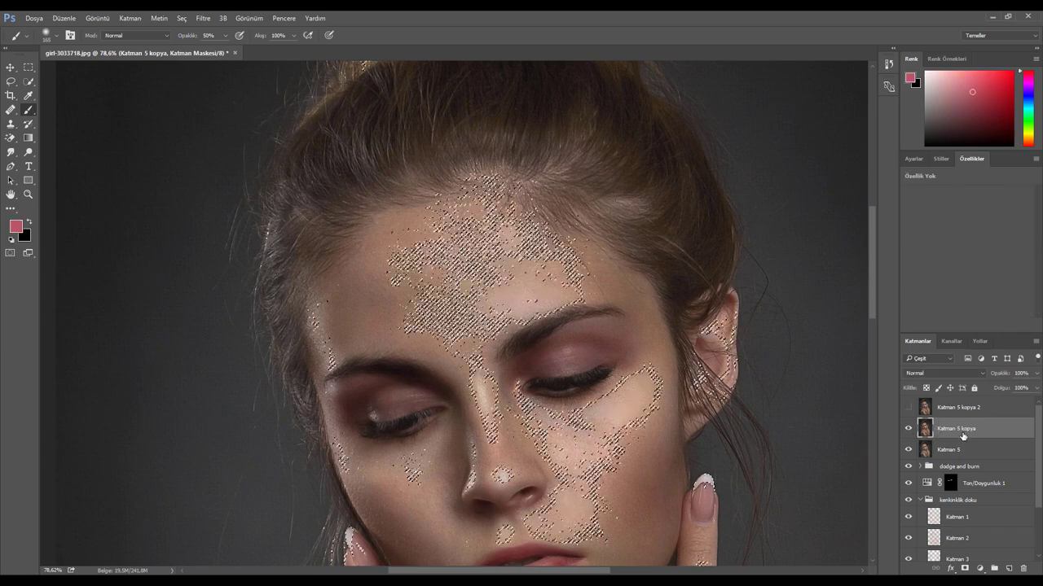
{"action": "scroll", "coordinate": [953, 472], "scroll_direction": "down", "scroll_amount": 2}
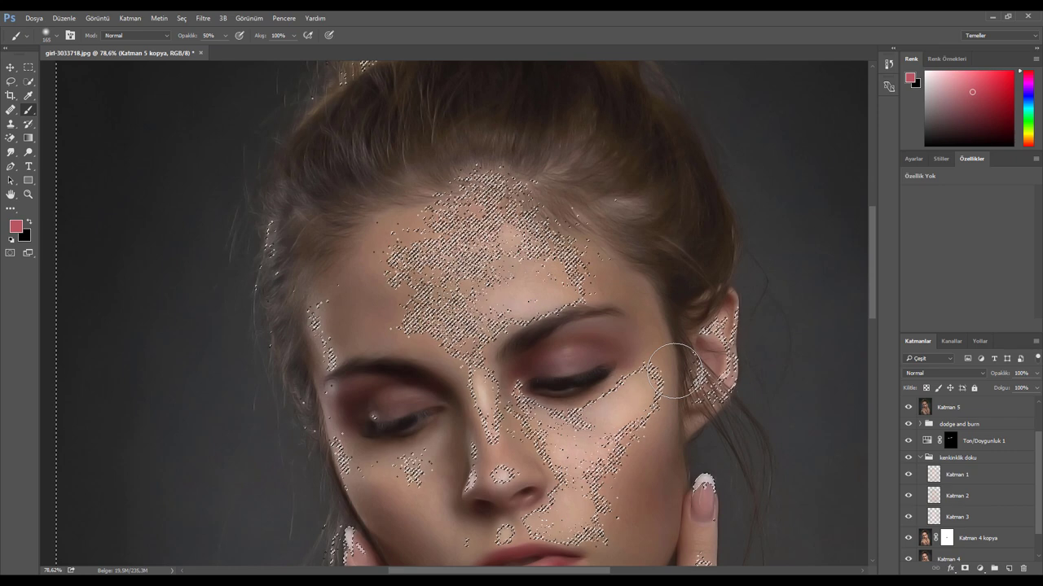
{"action": "scroll", "coordinate": [955, 426], "scroll_direction": "up", "scroll_amount": 2}
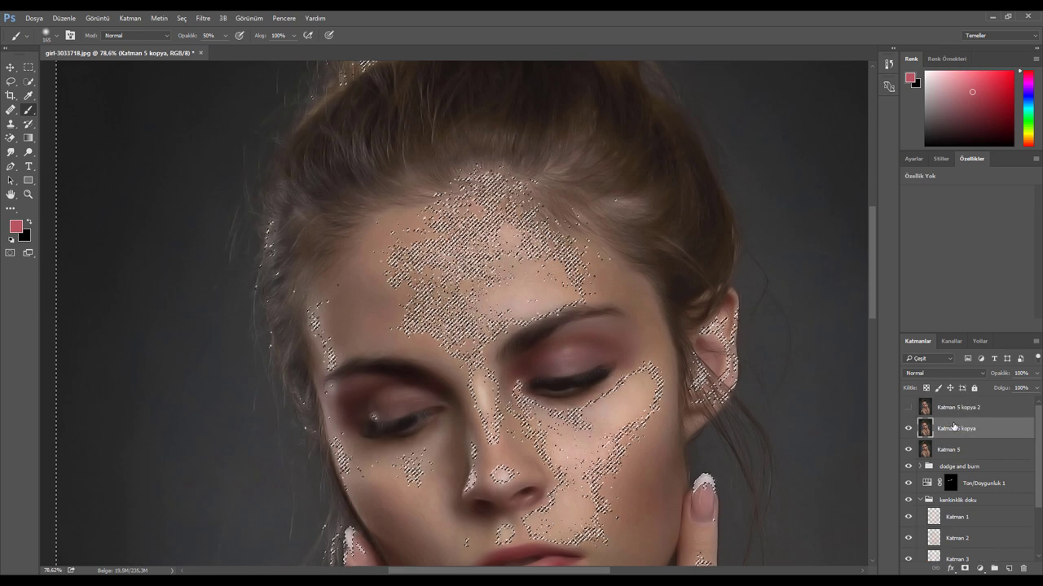
{"action": "left_click", "coordinate": [965, 568]}
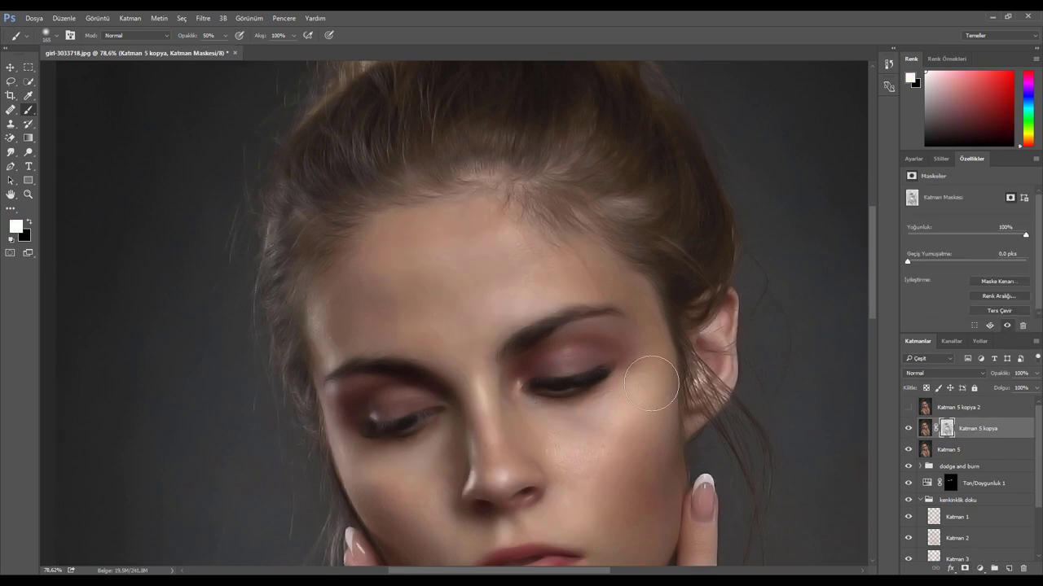
{"action": "scroll", "coordinate": [652, 384], "scroll_direction": "down", "scroll_amount": 5}
{"action": "scroll", "coordinate": [559, 396], "scroll_direction": "up", "scroll_amount": 5}
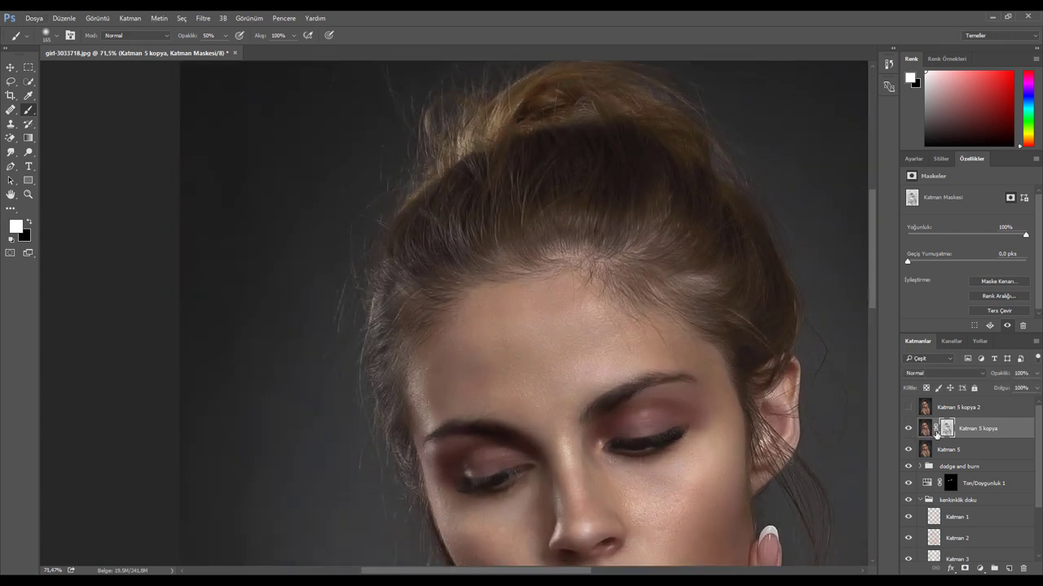
{"action": "left_click", "coordinate": [1000, 311]}
{"action": "scroll", "coordinate": [632, 344], "scroll_direction": "down", "scroll_amount": 3}
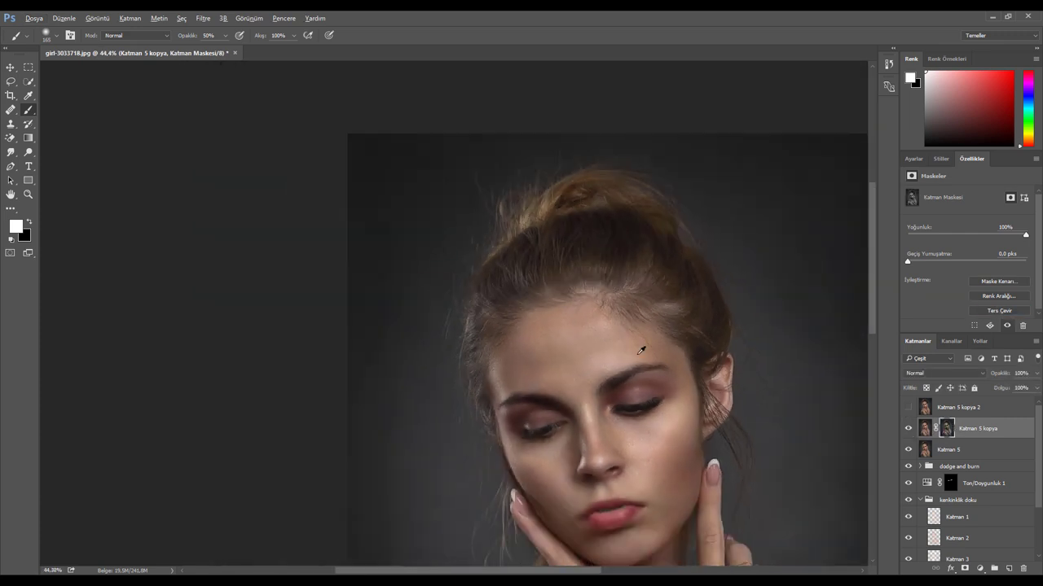
{"action": "scroll", "coordinate": [632, 344], "scroll_direction": "up", "scroll_amount": 3}
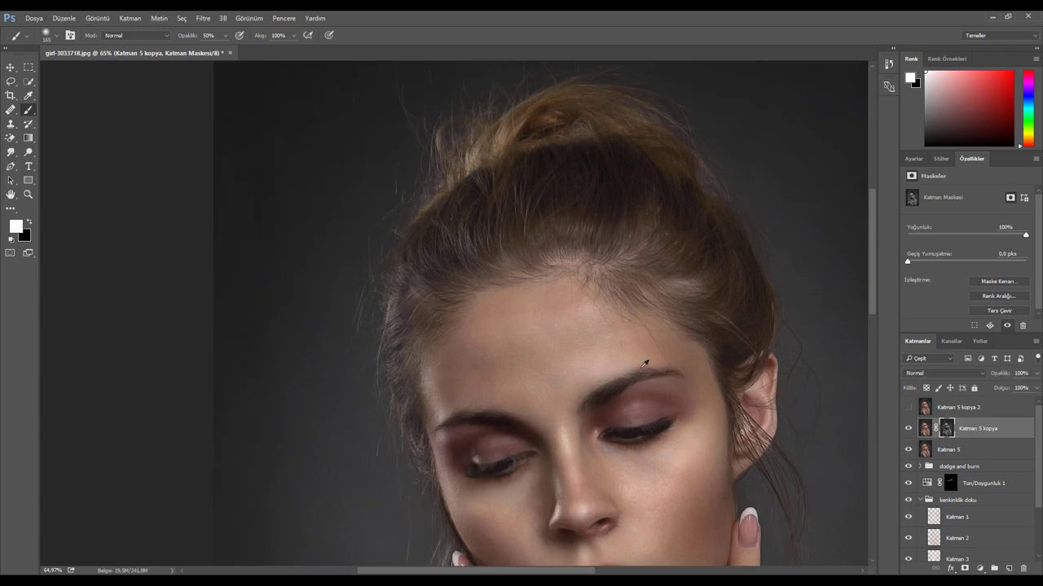
{"action": "scroll", "coordinate": [643, 364], "scroll_direction": "up", "scroll_amount": 3}
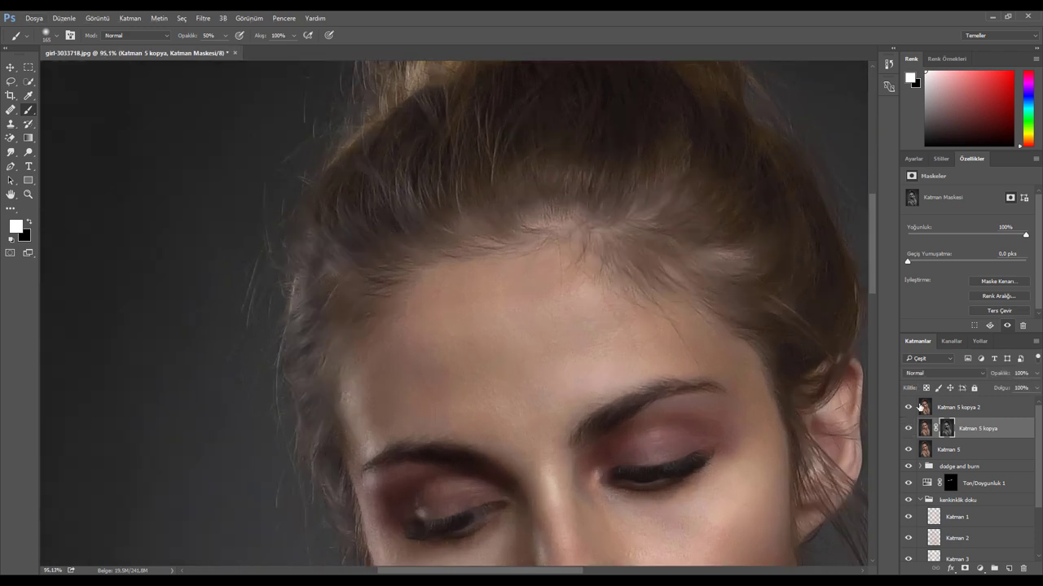
{"action": "left_click", "coordinate": [927, 412]}
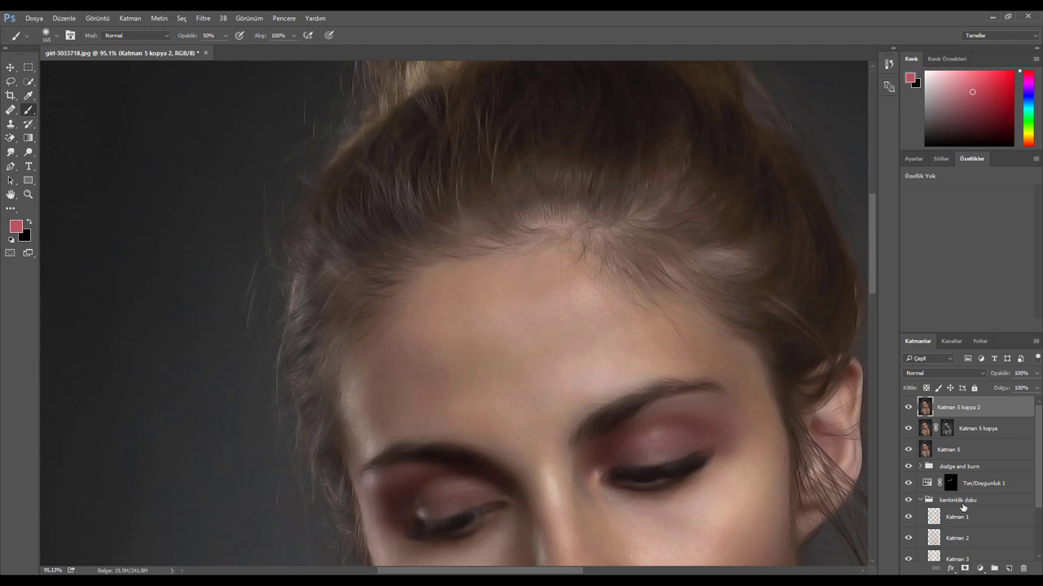
{"action": "left_click", "coordinate": [910, 407]}
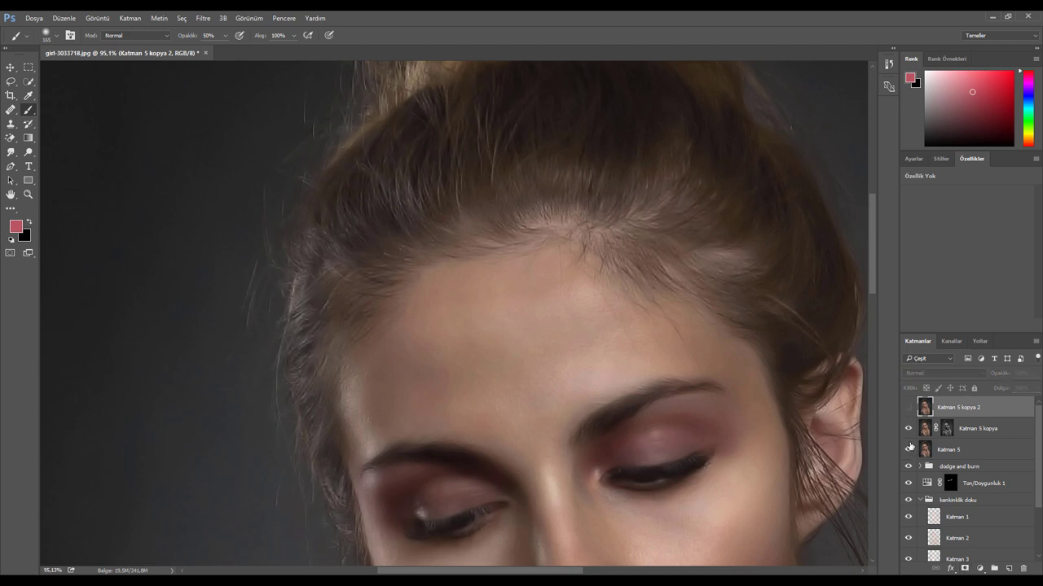
{"action": "left_click_drag", "start_coordinate": [909, 446], "coordinate": [905, 518]}
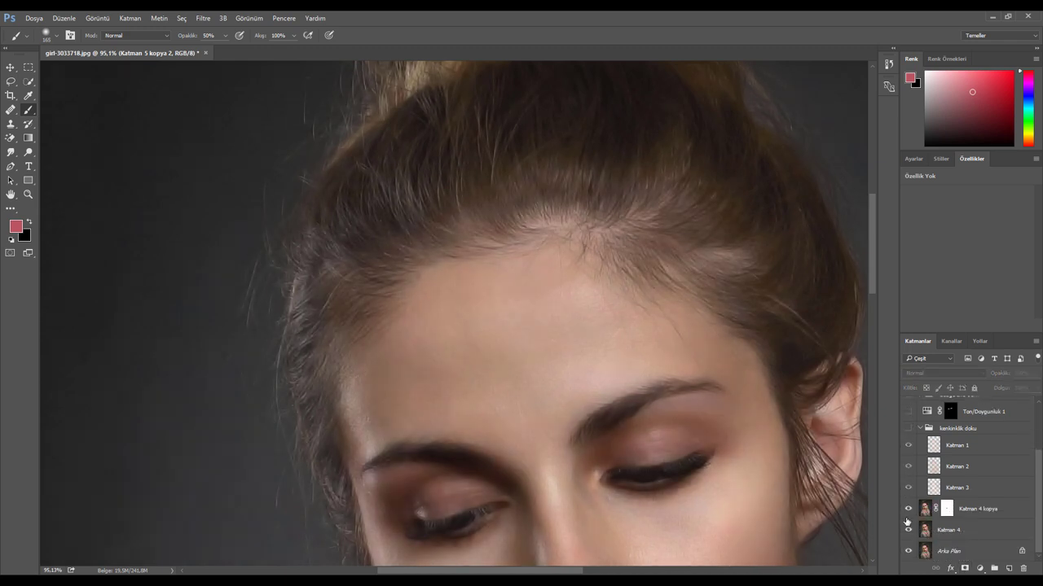
{"action": "left_click", "coordinate": [909, 550]}
{"action": "scroll", "coordinate": [935, 495], "scroll_direction": "up", "scroll_amount": 3}
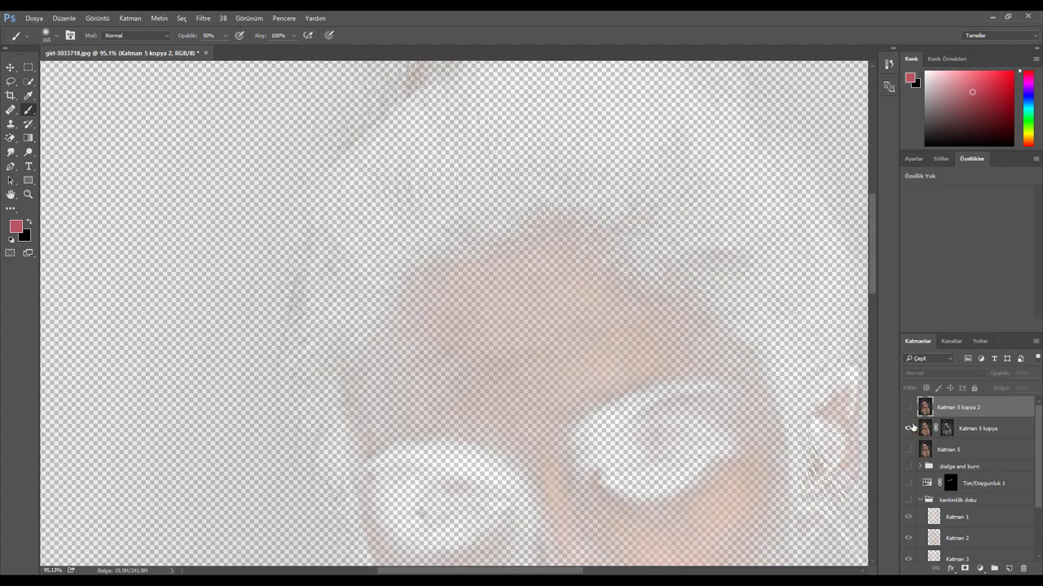
{"action": "left_click", "coordinate": [907, 407]}
{"action": "scroll", "coordinate": [723, 415], "scroll_direction": "down", "scroll_amount": 5}
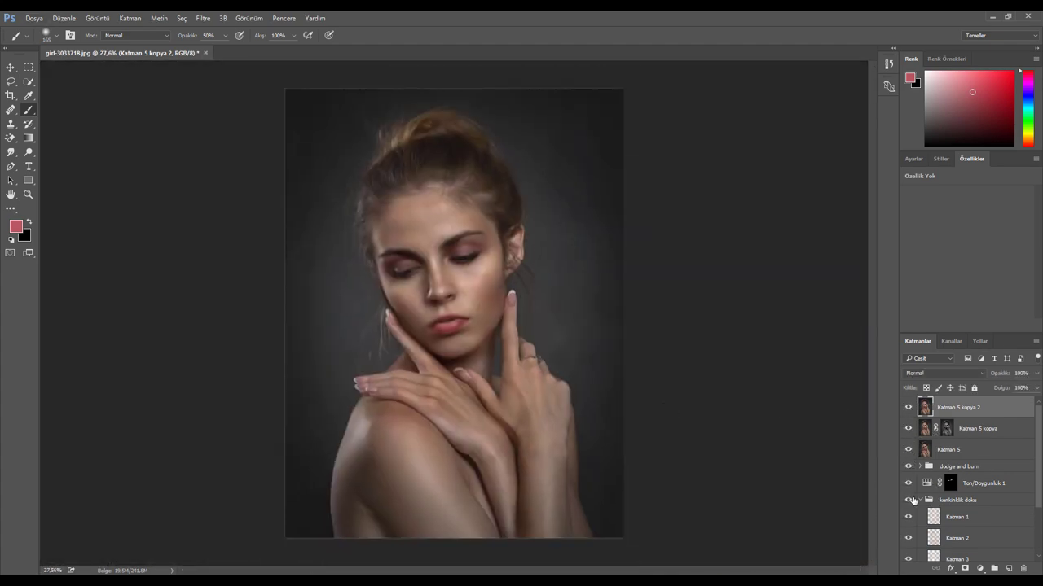
{"action": "scroll", "coordinate": [913, 500], "scroll_direction": "down", "scroll_amount": 3}
{"action": "scroll", "coordinate": [923, 531], "scroll_direction": "up", "scroll_amount": 3}
{"action": "scroll", "coordinate": [370, 247], "scroll_direction": "up", "scroll_amount": 5}
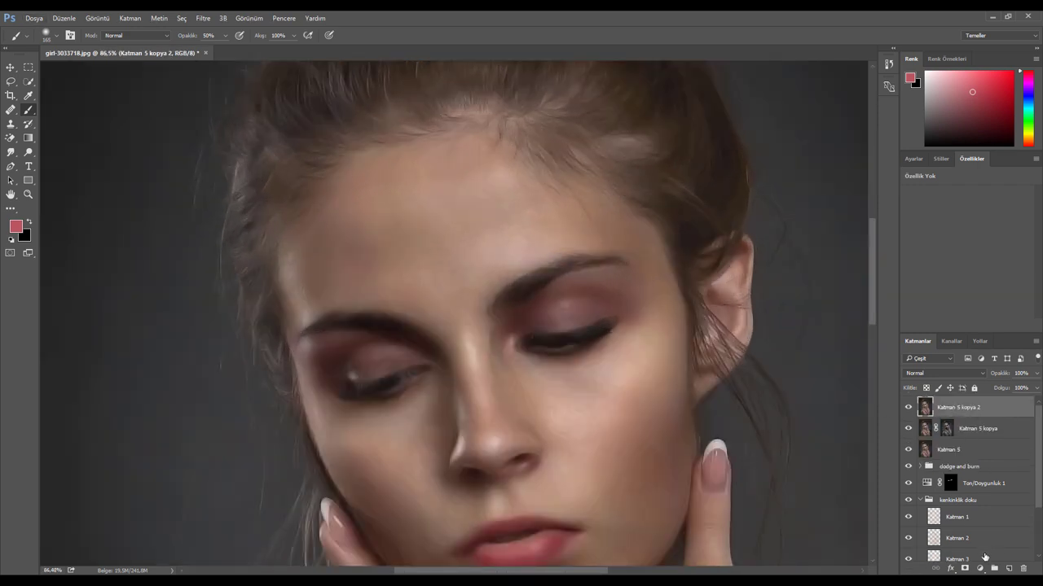
Give Katman 5 kopya 2 a black mask and paint it back over the hair and hairline with a smaller brush.
{"action": "left_click", "coordinate": [964, 569], "text": "alt"}
{"action": "scroll", "coordinate": [399, 230], "scroll_direction": "up", "scroll_amount": 3}
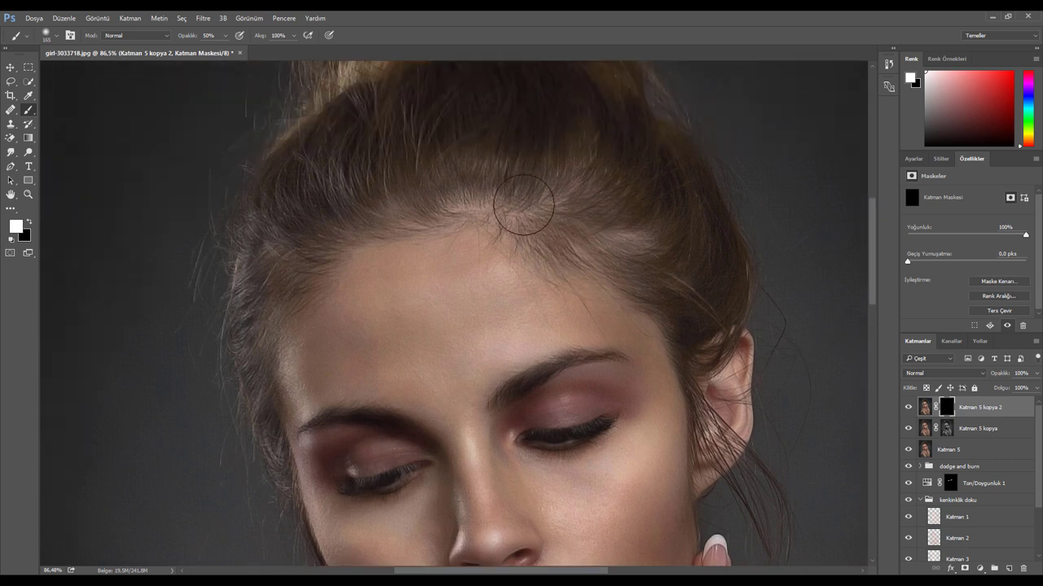
{"action": "left_click_drag", "start_coordinate": [399, 230], "coordinate": [401, 225]}
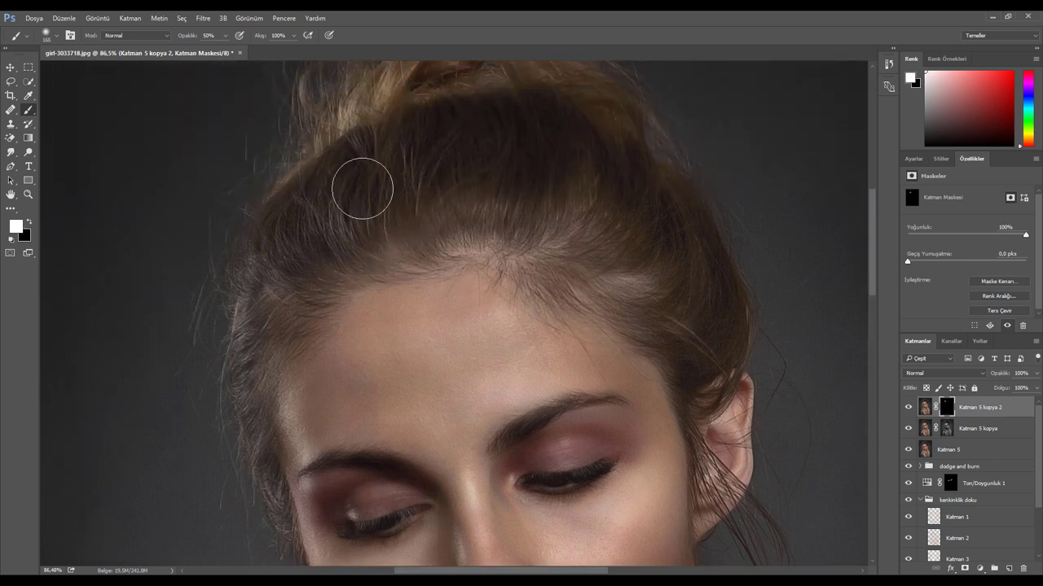
{"action": "left_click_drag", "start_coordinate": [405, 179], "coordinate": [460, 115]}
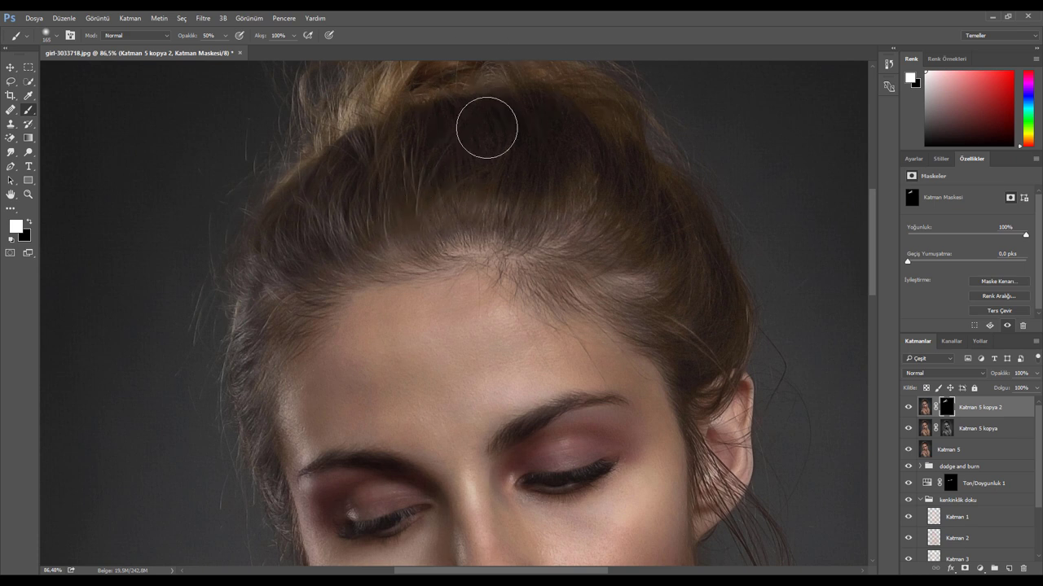
{"action": "left_click_drag", "start_coordinate": [616, 254], "coordinate": [255, 450]}
{"action": "scroll", "coordinate": [268, 454], "scroll_direction": "down", "scroll_amount": 5}
{"action": "scroll", "coordinate": [457, 277], "scroll_direction": "up", "scroll_amount": 2}
{"action": "scroll", "coordinate": [456, 277], "scroll_direction": "up", "scroll_amount": 2}
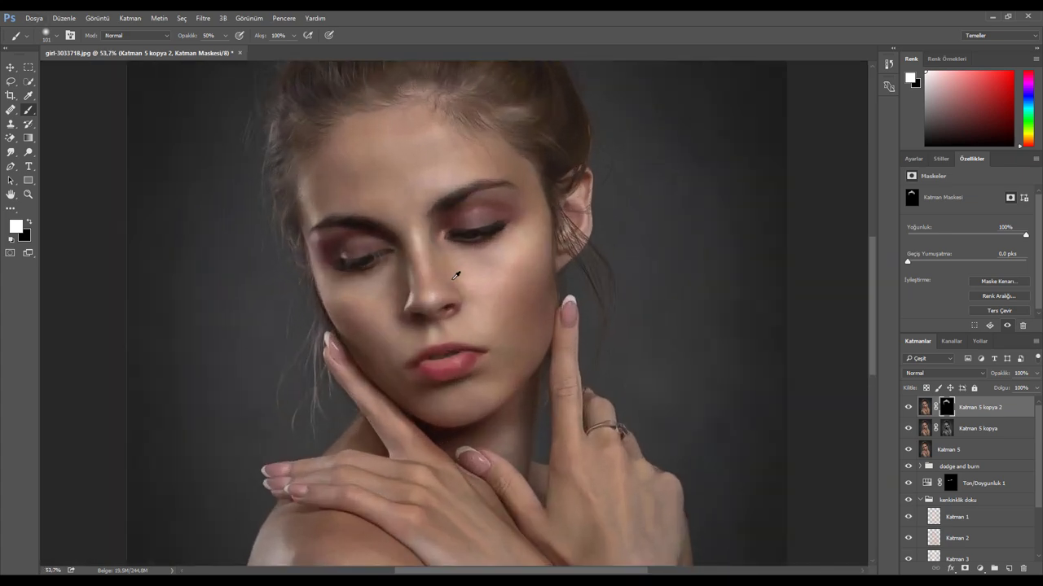
Stamp all visible layers into a new Katman 6 layer and preview vintage film looks in a filter.
{"action": "key", "text": "ctrl+shift+alt+e"}
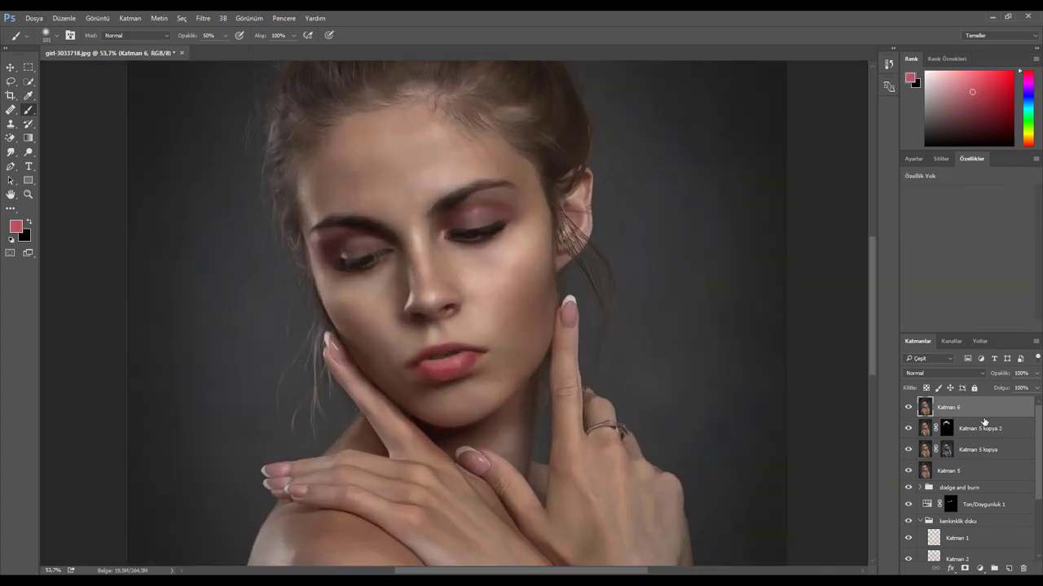
{"action": "left_click", "coordinate": [203, 18]}
{"action": "mouse_move", "coordinate": [236, 246]}
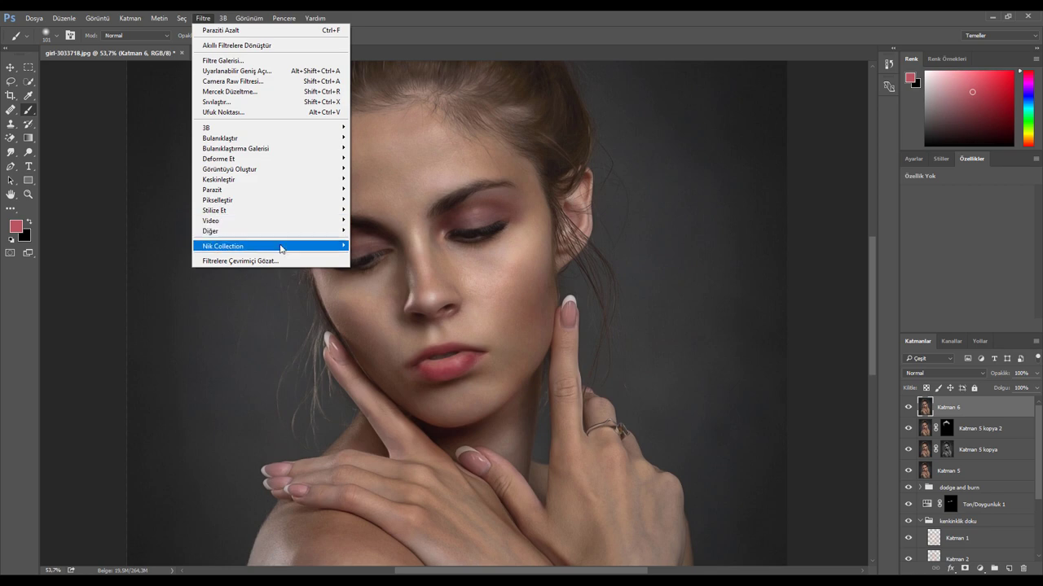
{"action": "left_click", "coordinate": [388, 256]}
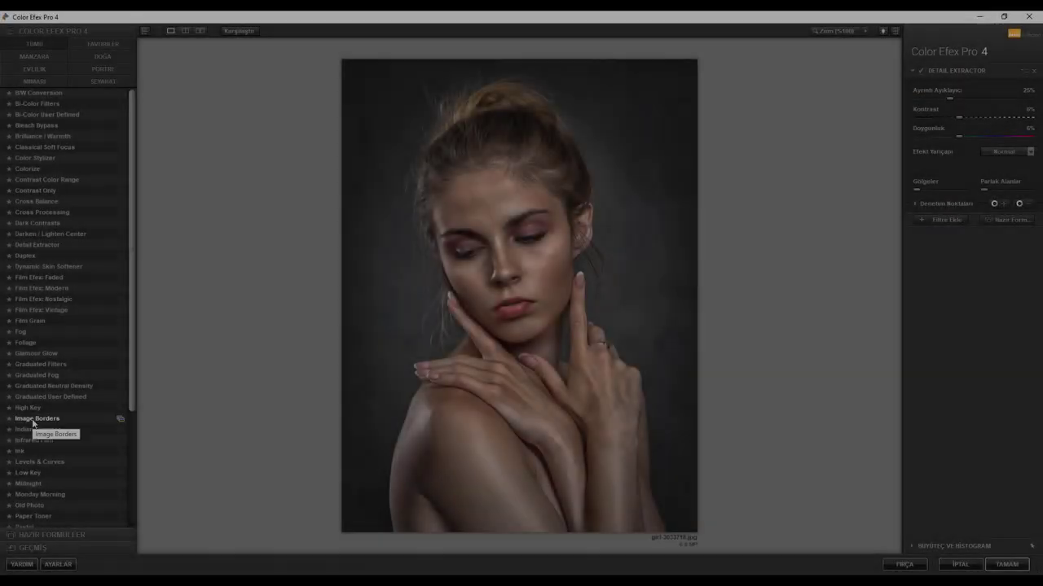
{"action": "left_click", "coordinate": [52, 311]}
{"action": "left_click", "coordinate": [1029, 208]}
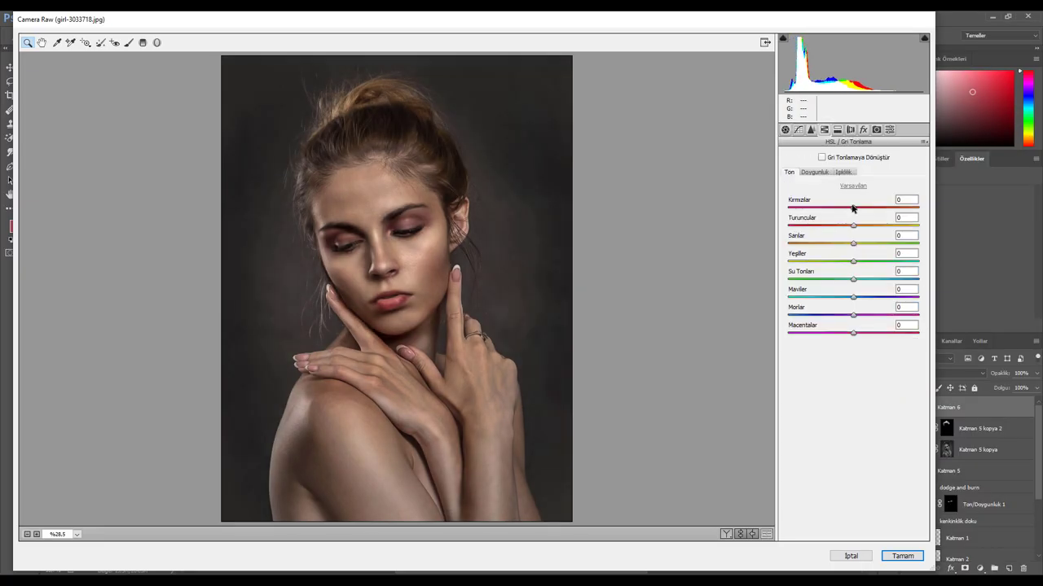
Shift the HSL Reds hue to -43, adjust Oranges, and apply the Camera Raw grade.
{"action": "left_click_drag", "start_coordinate": [852, 208], "coordinate": [824, 210]}
{"action": "left_click", "coordinate": [843, 172]}
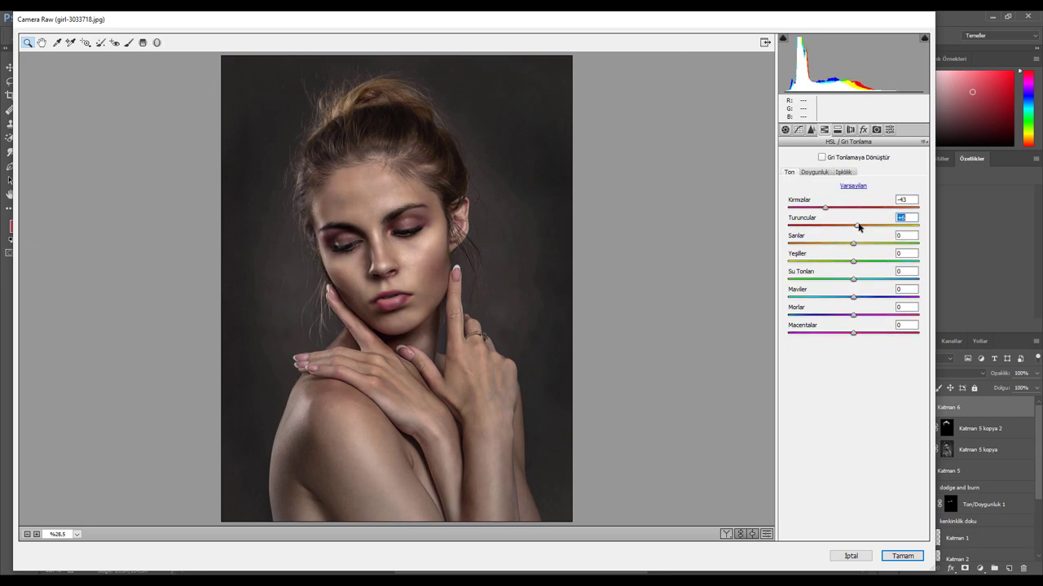
{"action": "left_click", "coordinate": [836, 130]}
{"action": "left_click", "coordinate": [810, 130]}
{"action": "left_click", "coordinate": [440, 300]}
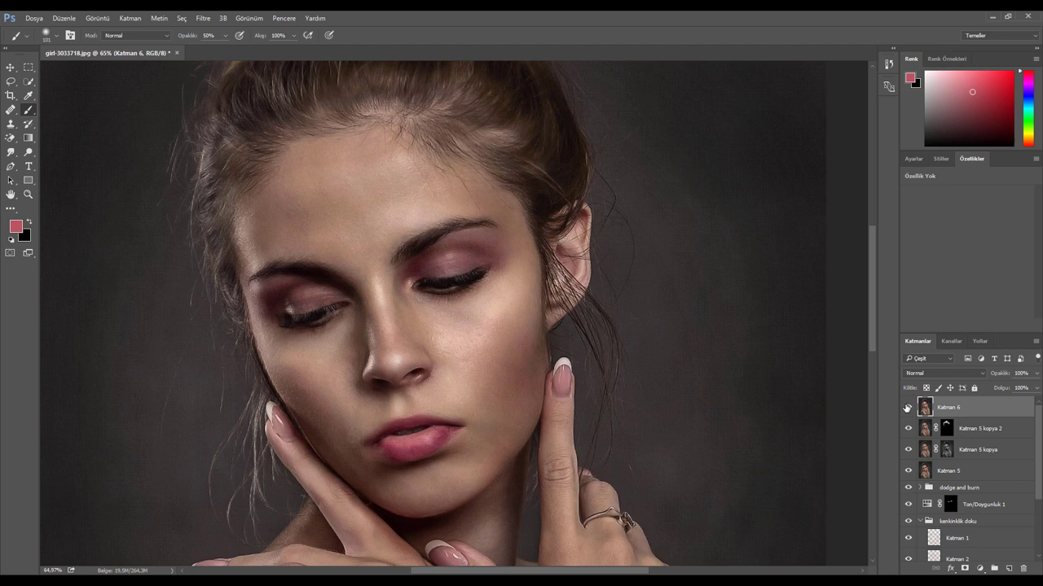
{"action": "left_click", "coordinate": [908, 407]}
{"action": "key", "text": "ctrl+0"}
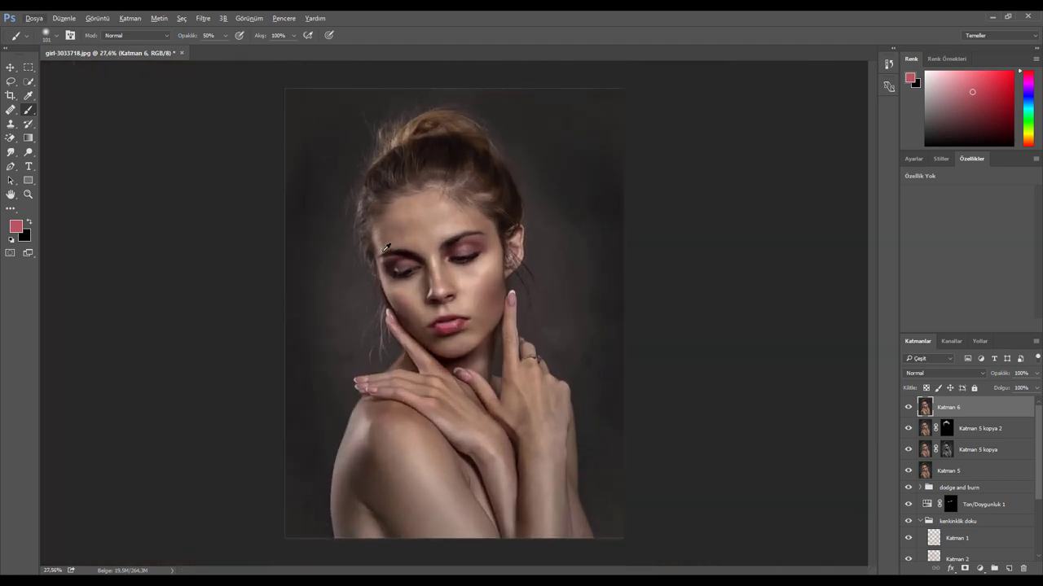
{"action": "scroll", "coordinate": [957, 423], "scroll_direction": "down", "scroll_amount": 3}
{"action": "scroll", "coordinate": [958, 423], "scroll_direction": "down", "scroll_amount": 2}
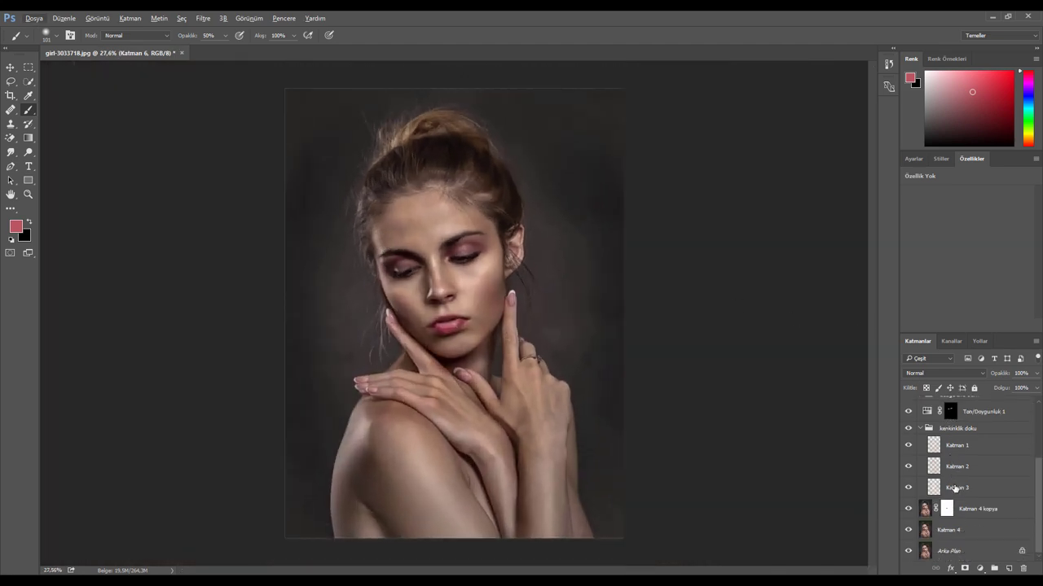